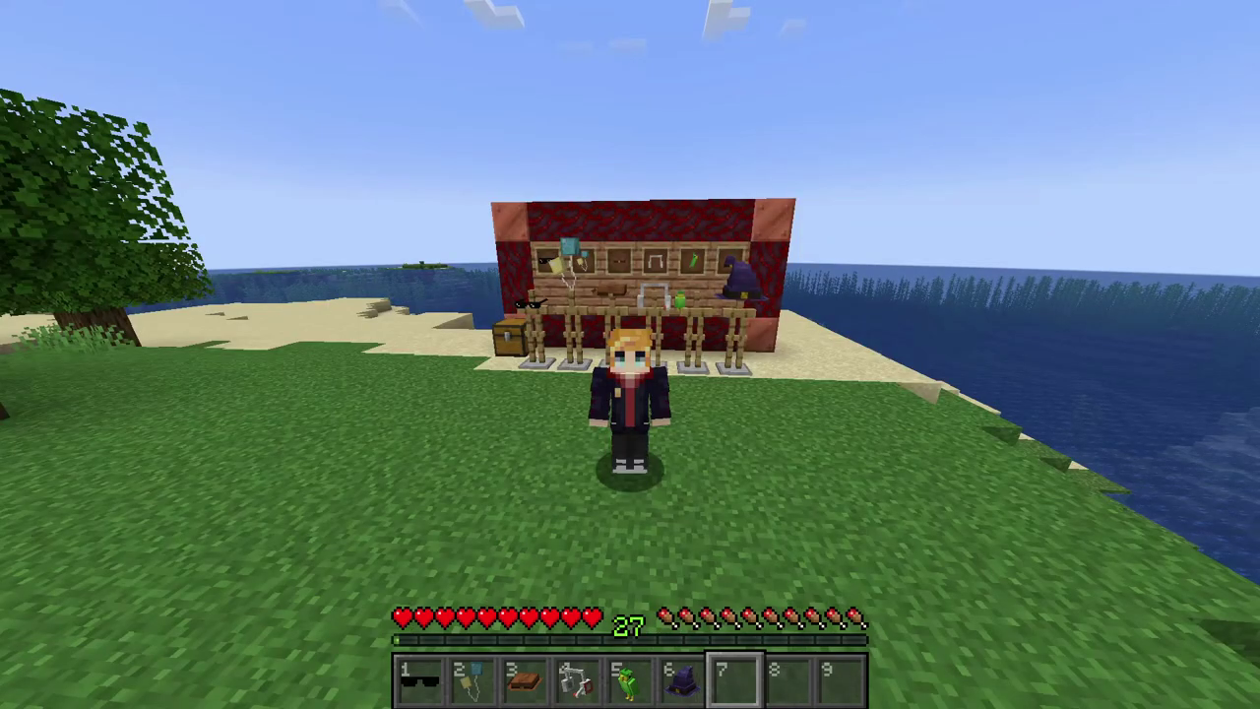
Put on the wizard hat from the inventory and show it on the player.
key("e")
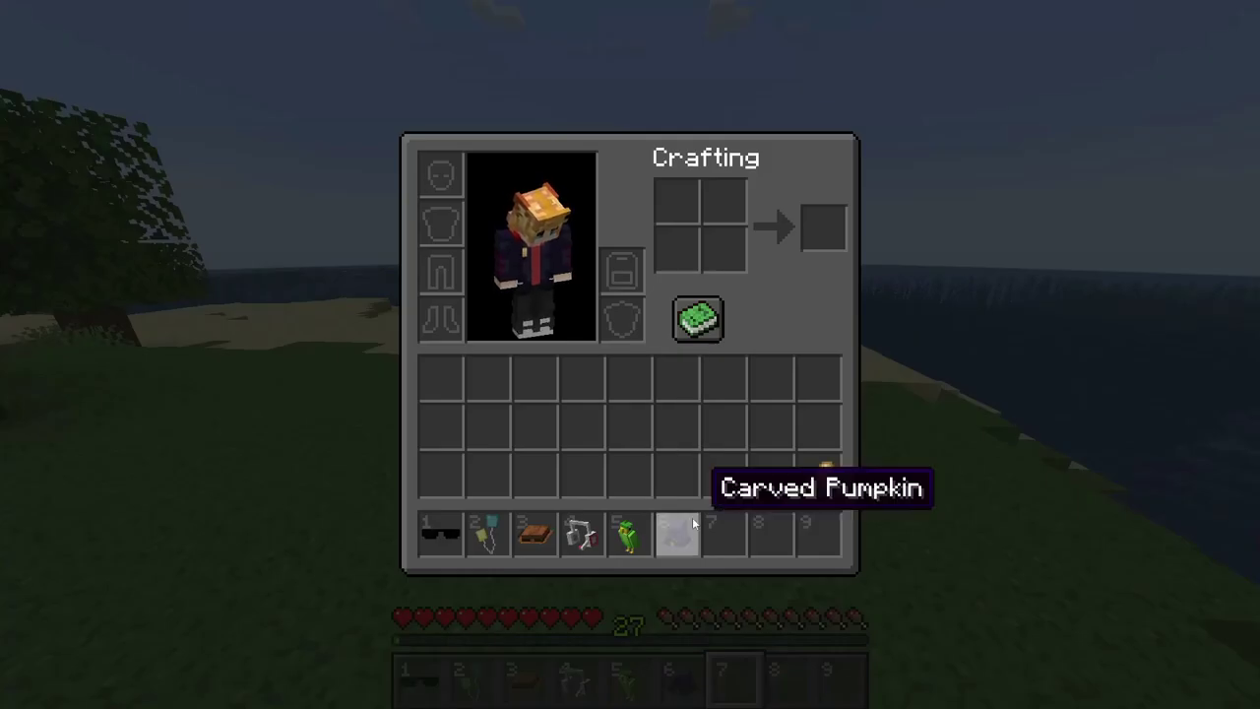
left_click(694, 539, "shift")
key("e")
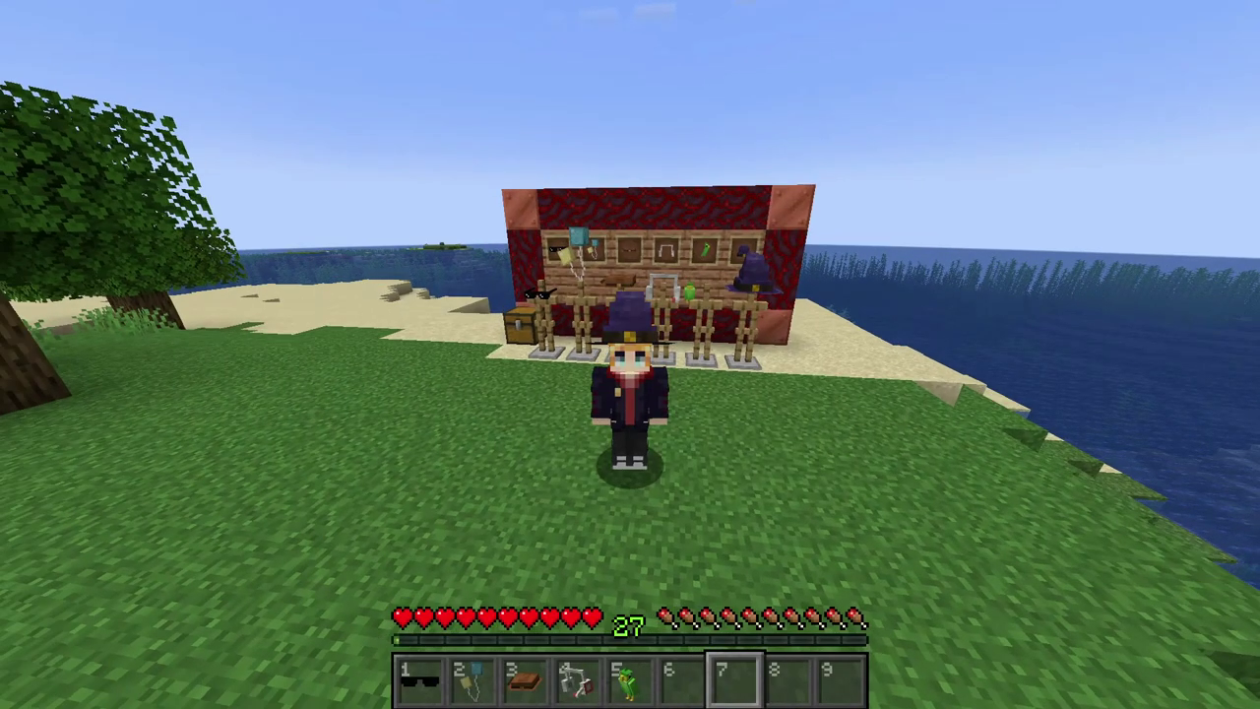
Swap the wizard hat for the green parrot and zoom in to show it.
key("e")
left_click(440, 172, "shift")
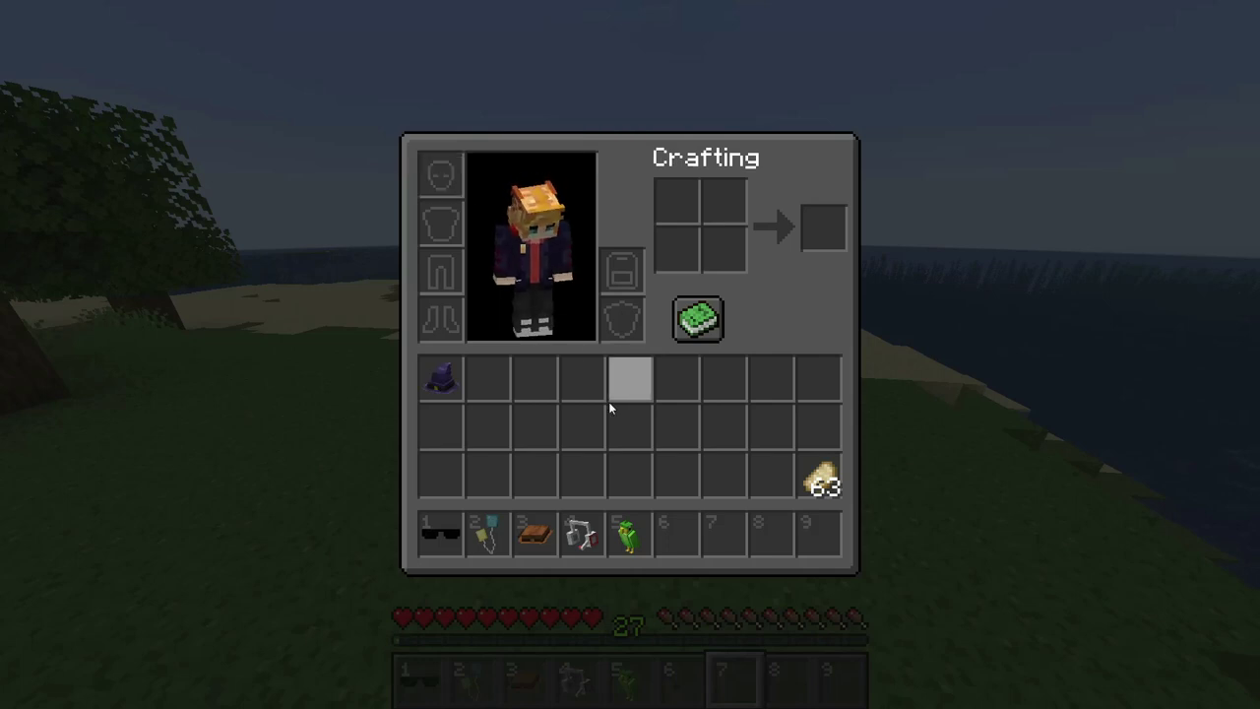
left_click(628, 532, "shift")
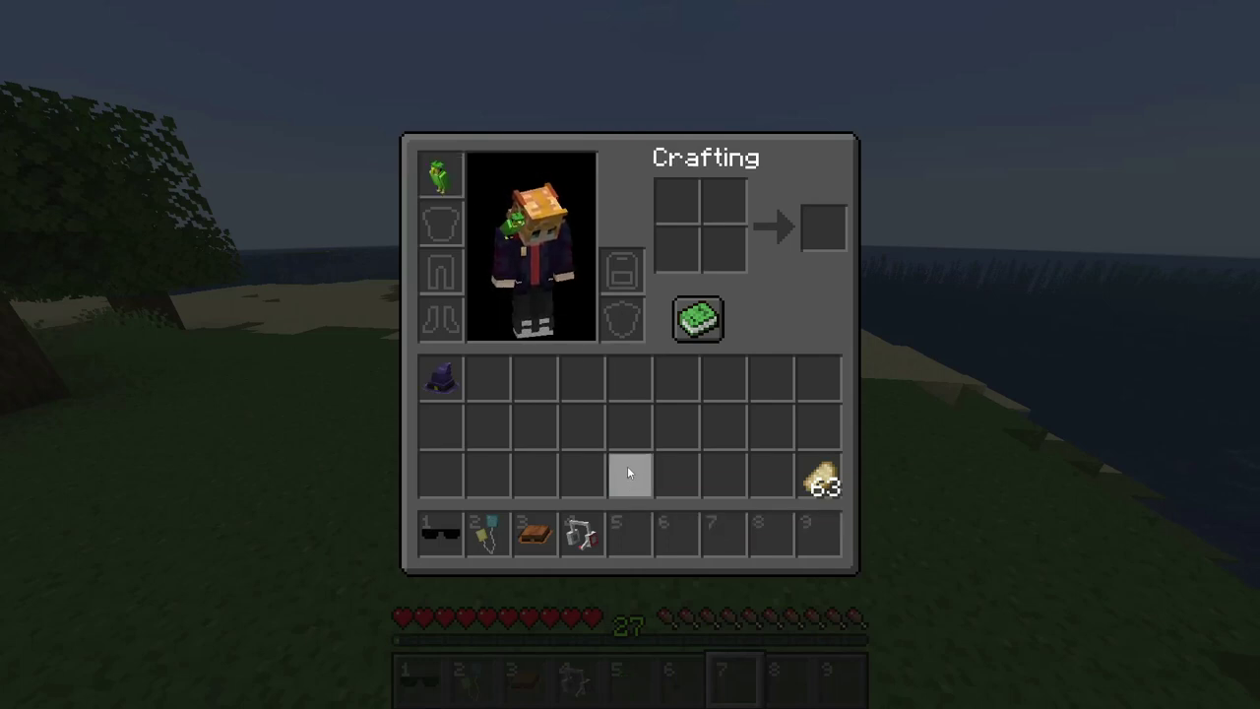
key("e")
key("c")
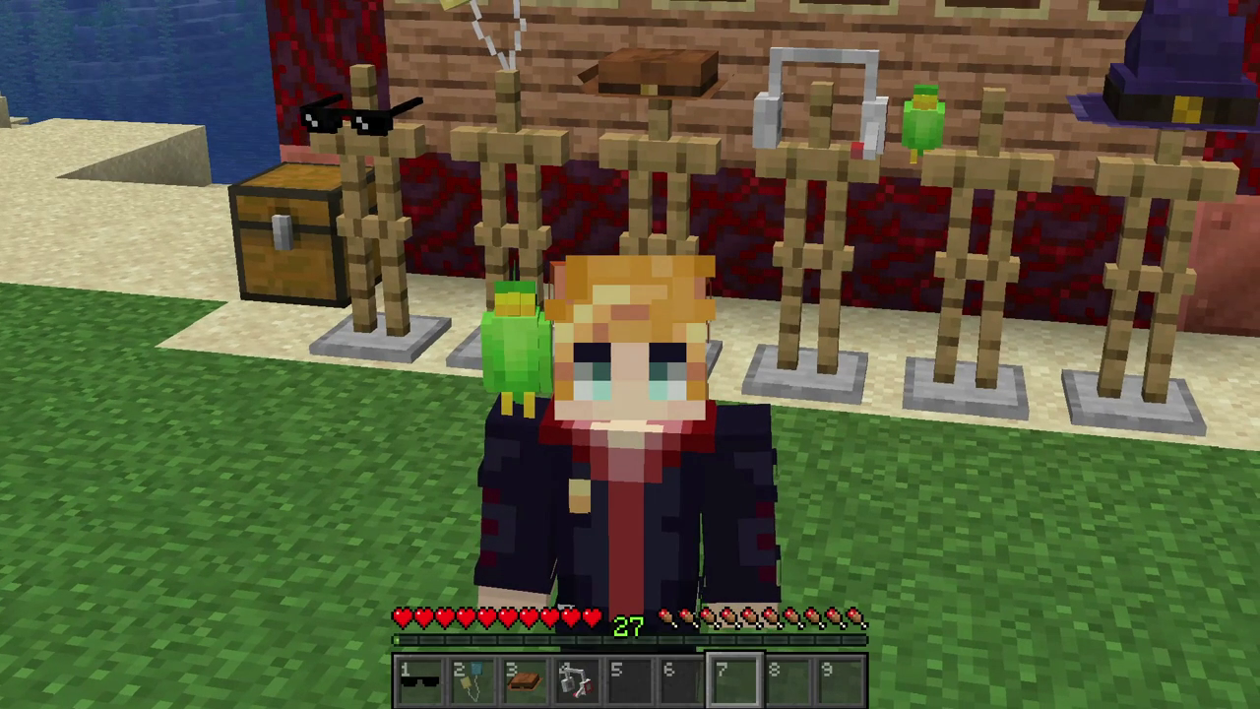
key("c")
Replace the parrot with the brown cowboy hat and zoom in on it.
key("e")
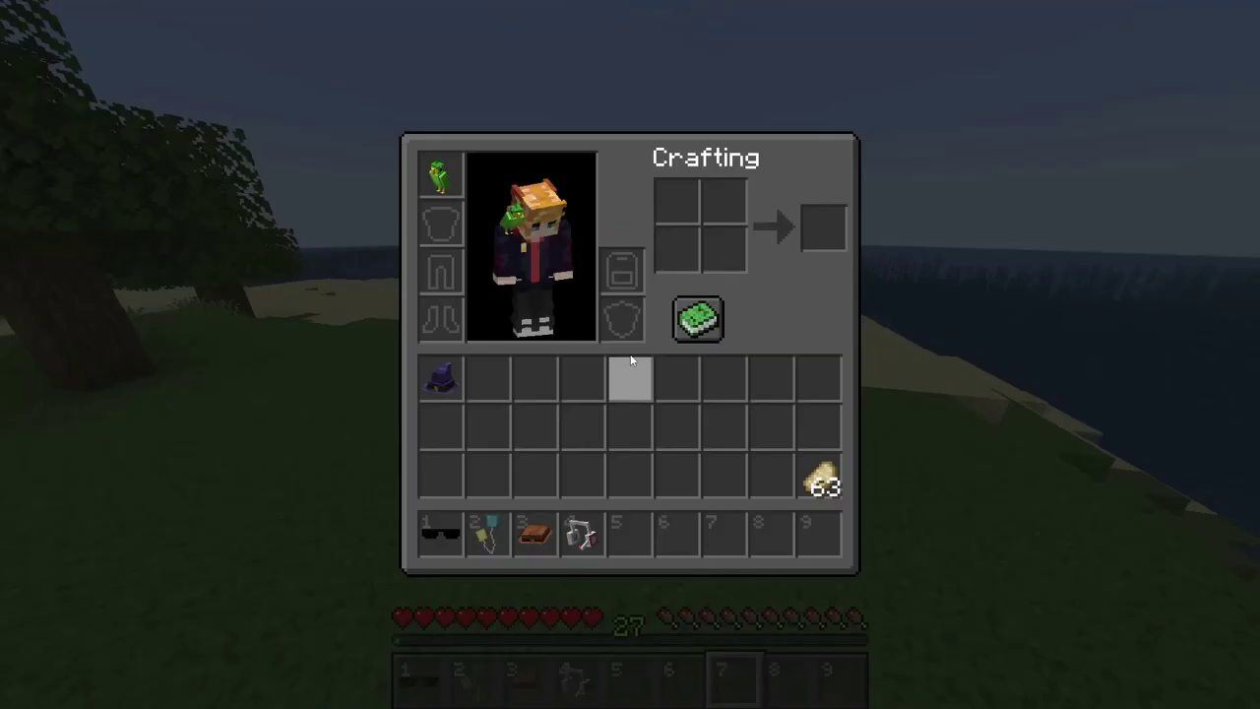
left_click(441, 176, "shift")
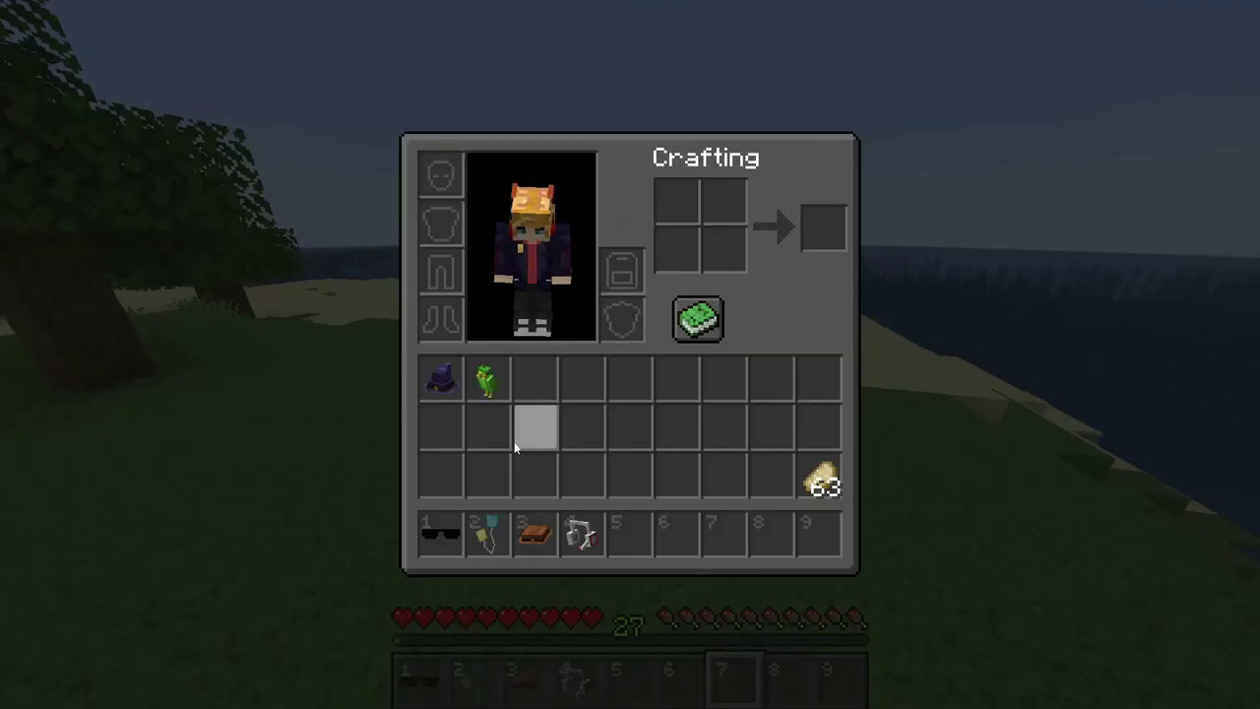
left_click(535, 529, "shift")
key("e")
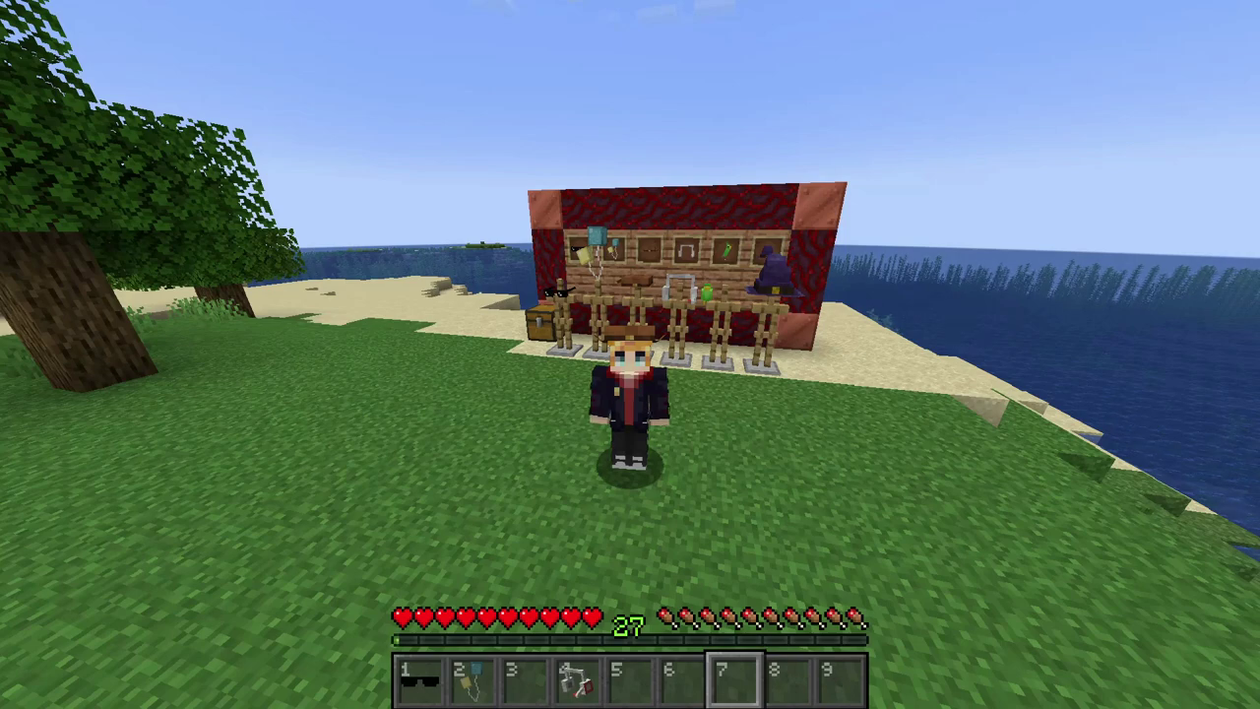
key("c")
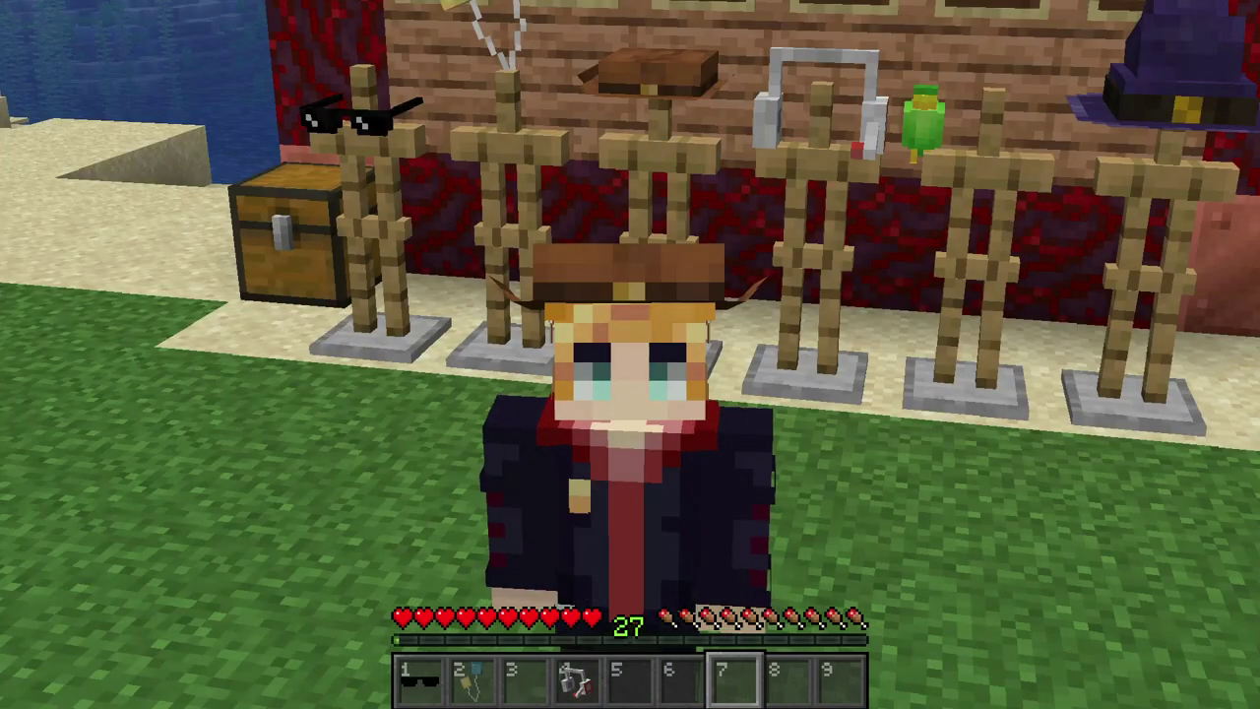
key("c")
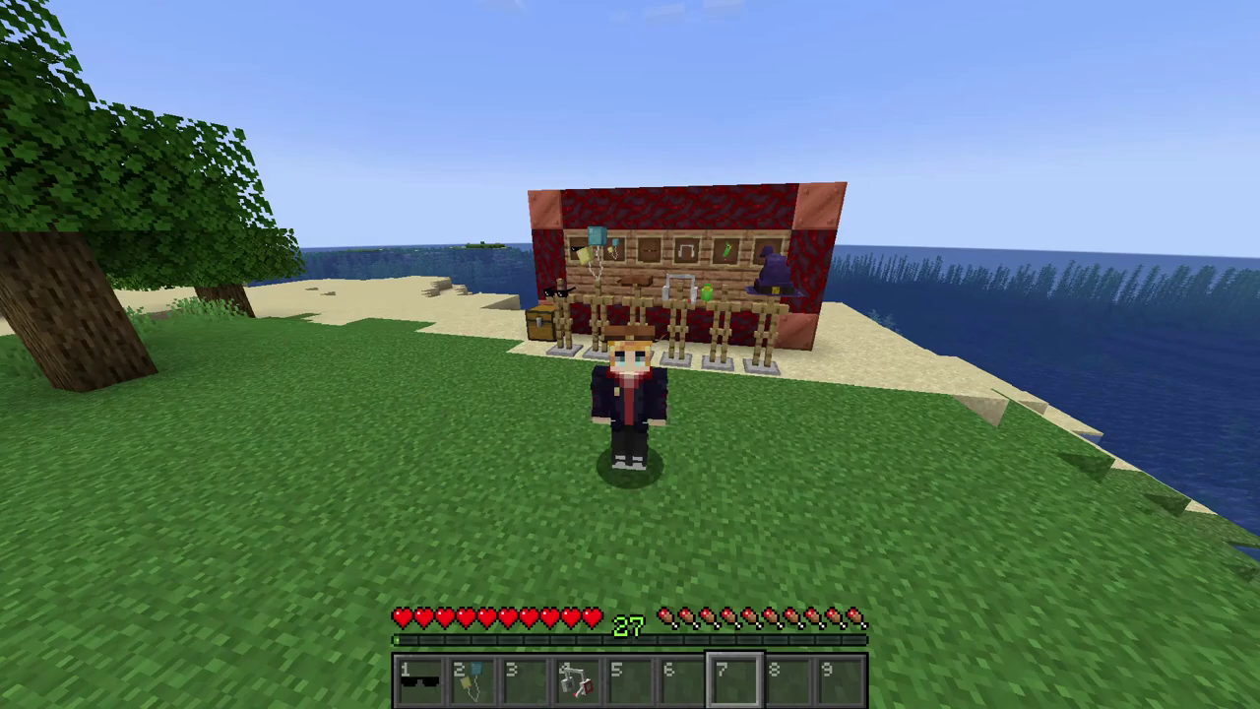
Remove the cowboy hat, hold the balloons from the hotbar and zoom in on them.
key("e")
left_click(441, 175, "shift")
key("e")
scroll(630, 354, "down", 4)
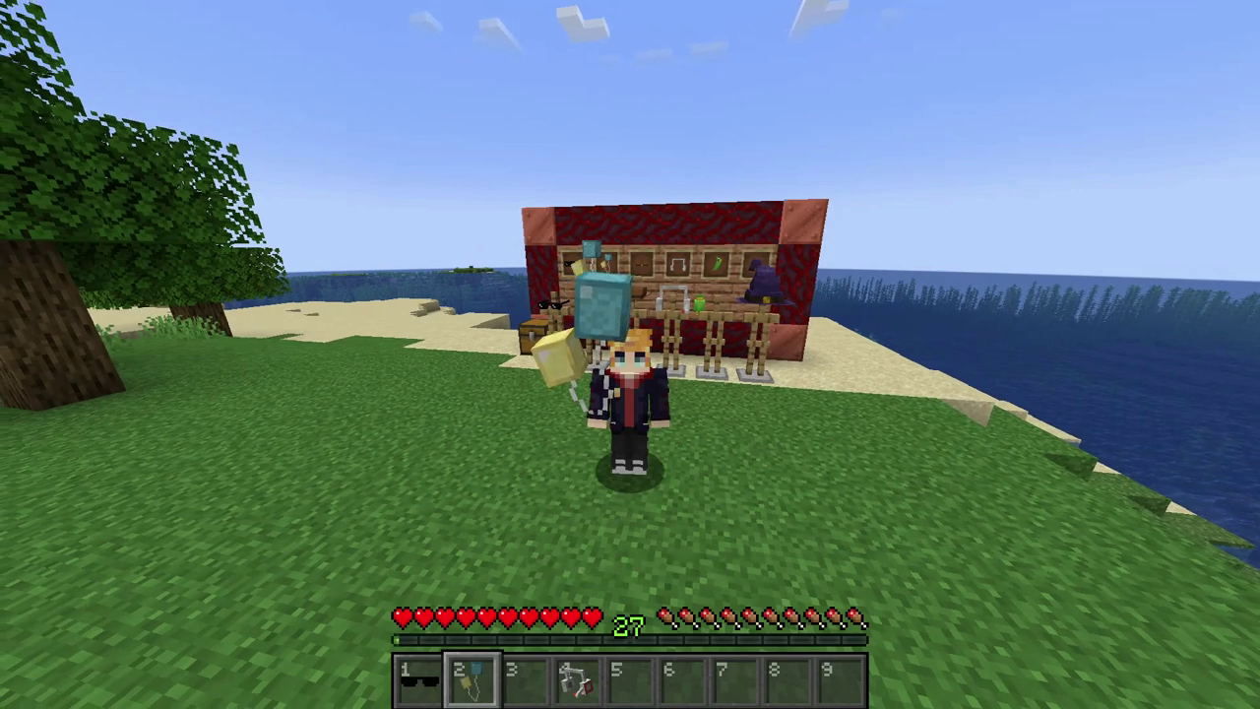
key("c")
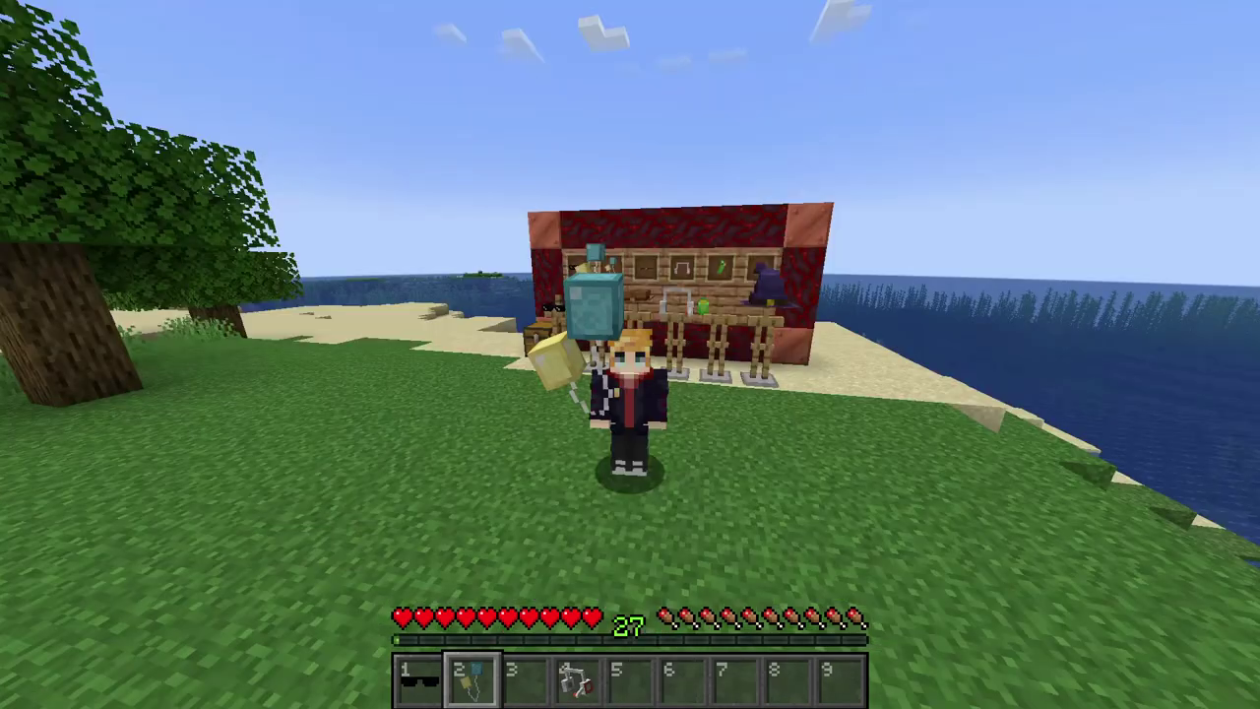
Put the balloons away and walk around the armour-stand display in first person.
key("F5")
key("3")
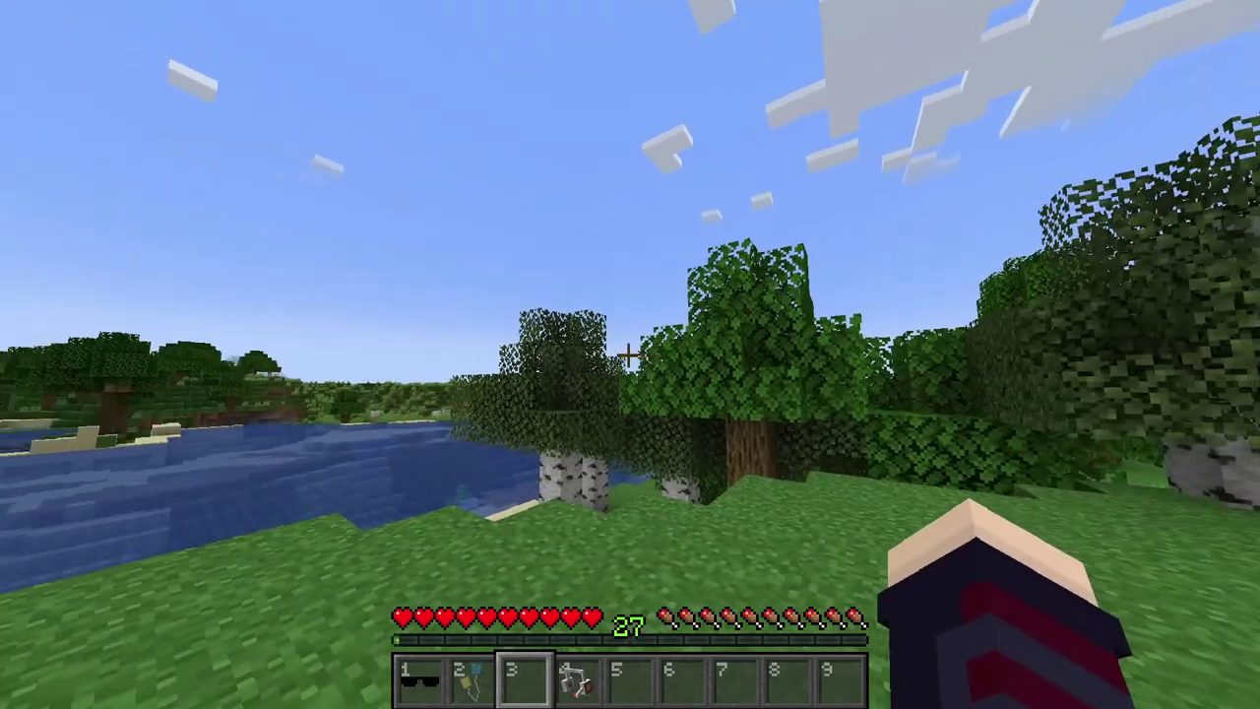
key("a")
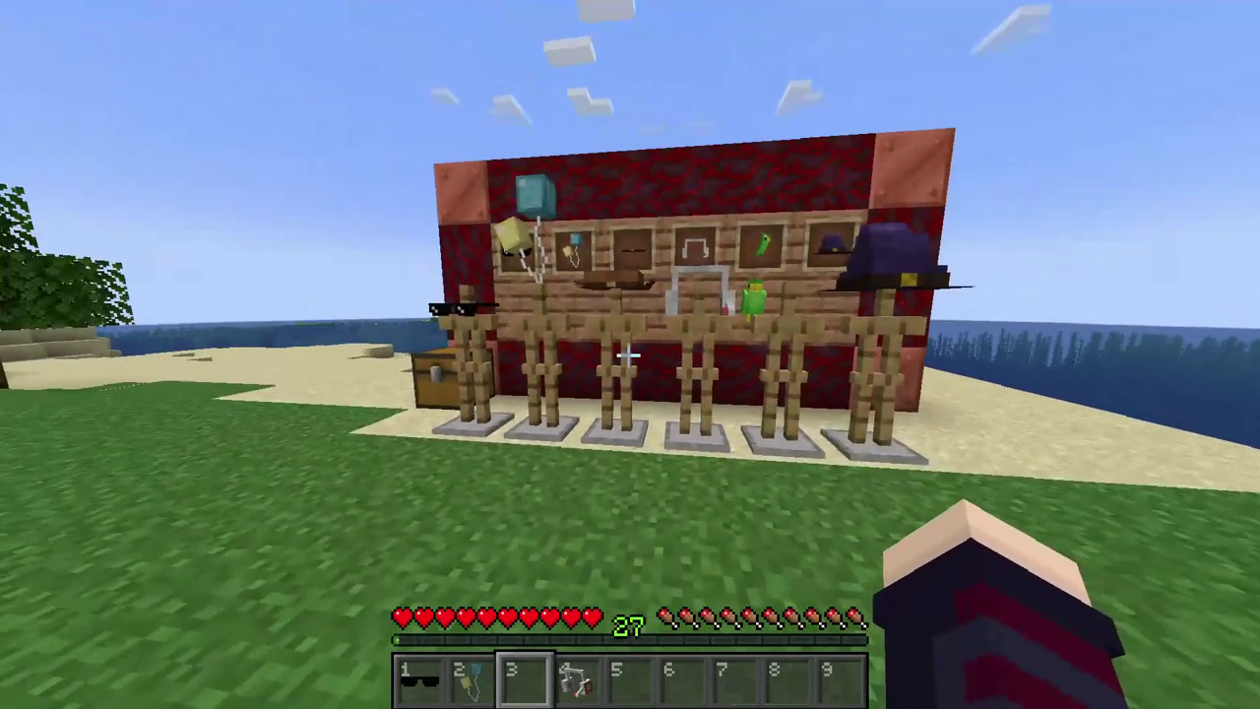
key("d")
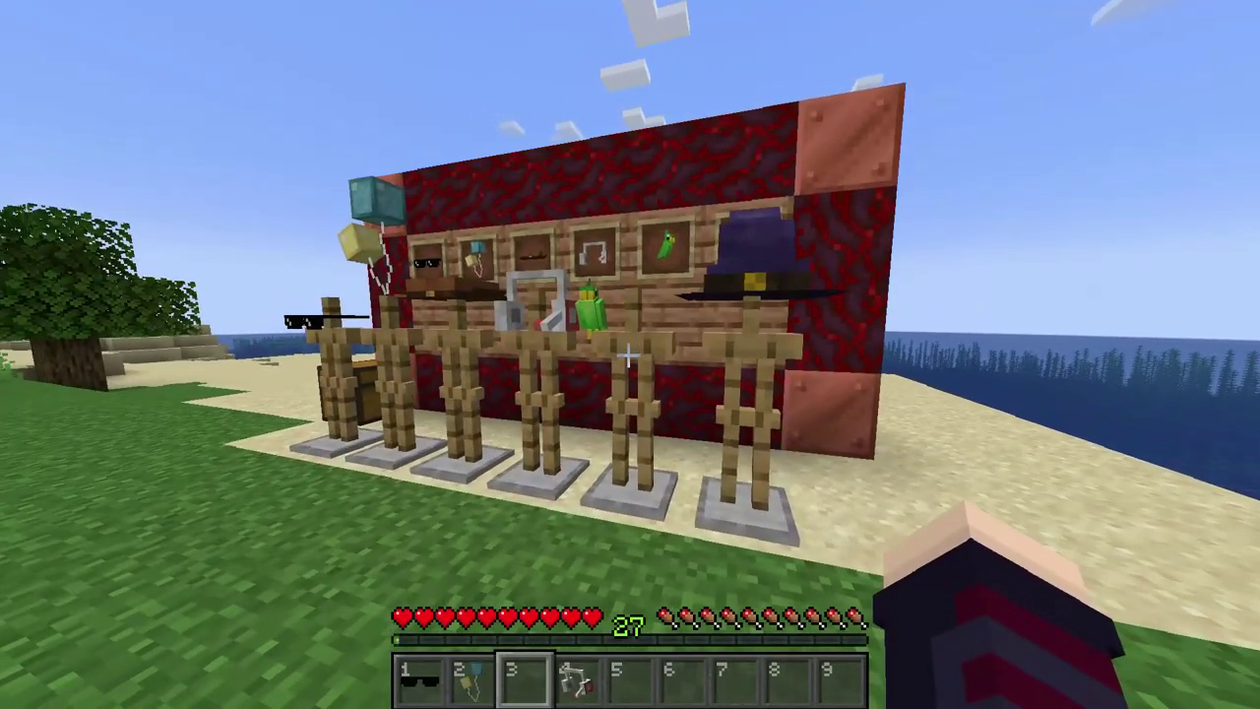
key("w")
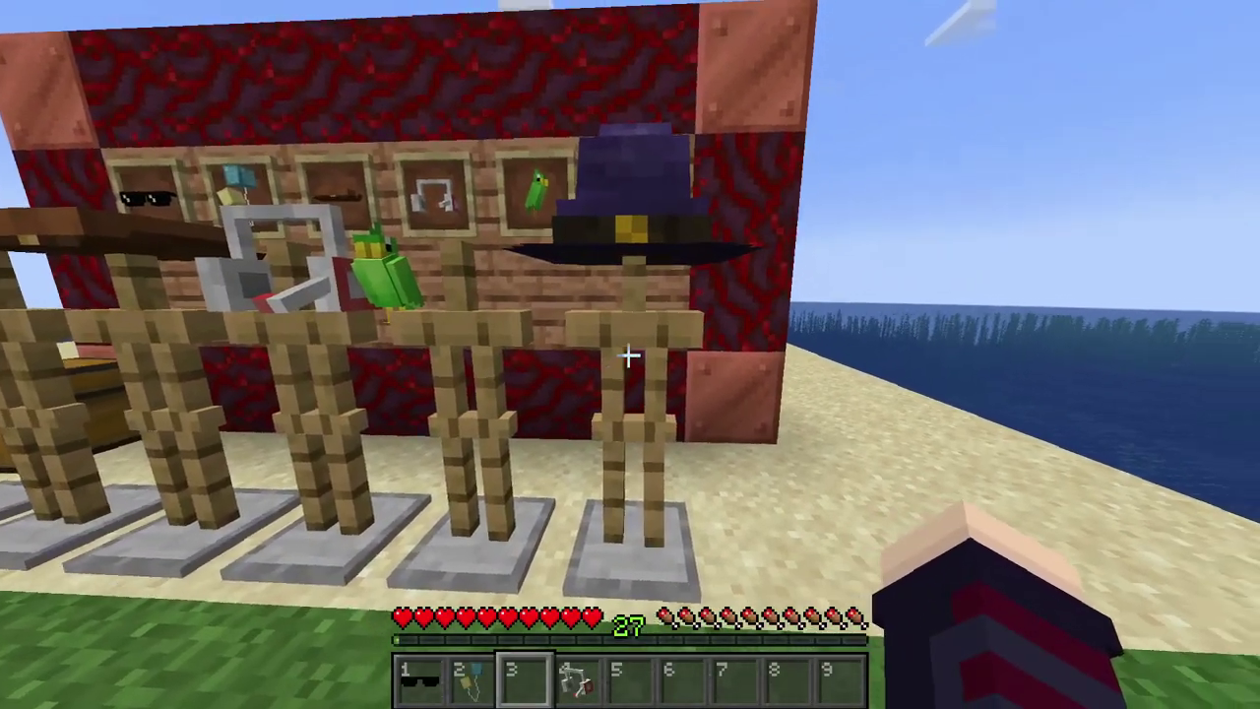
key("s")
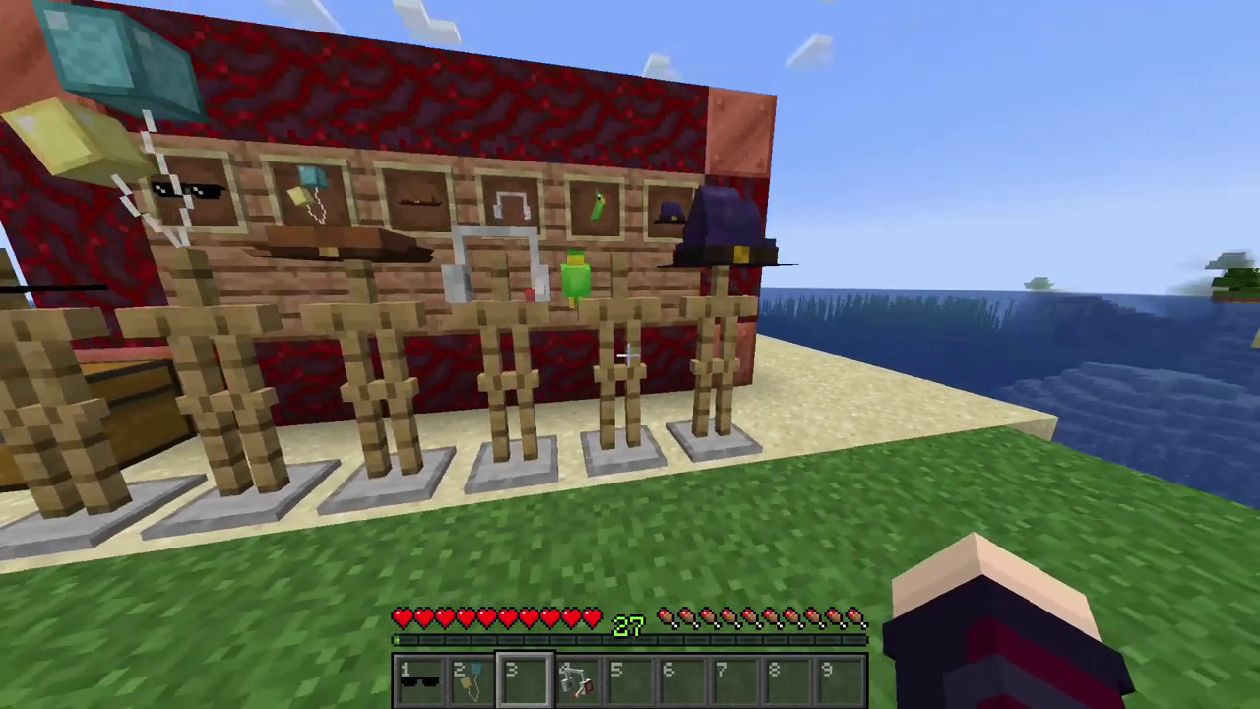
key("a")
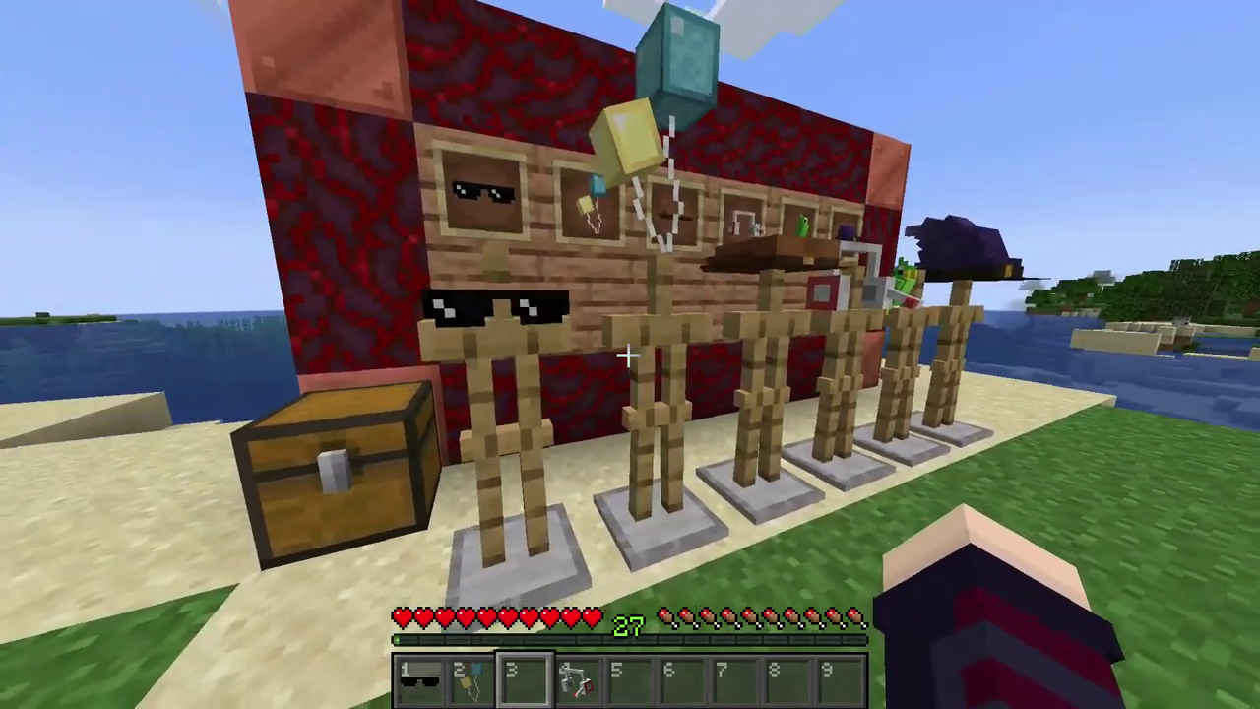
key("d")
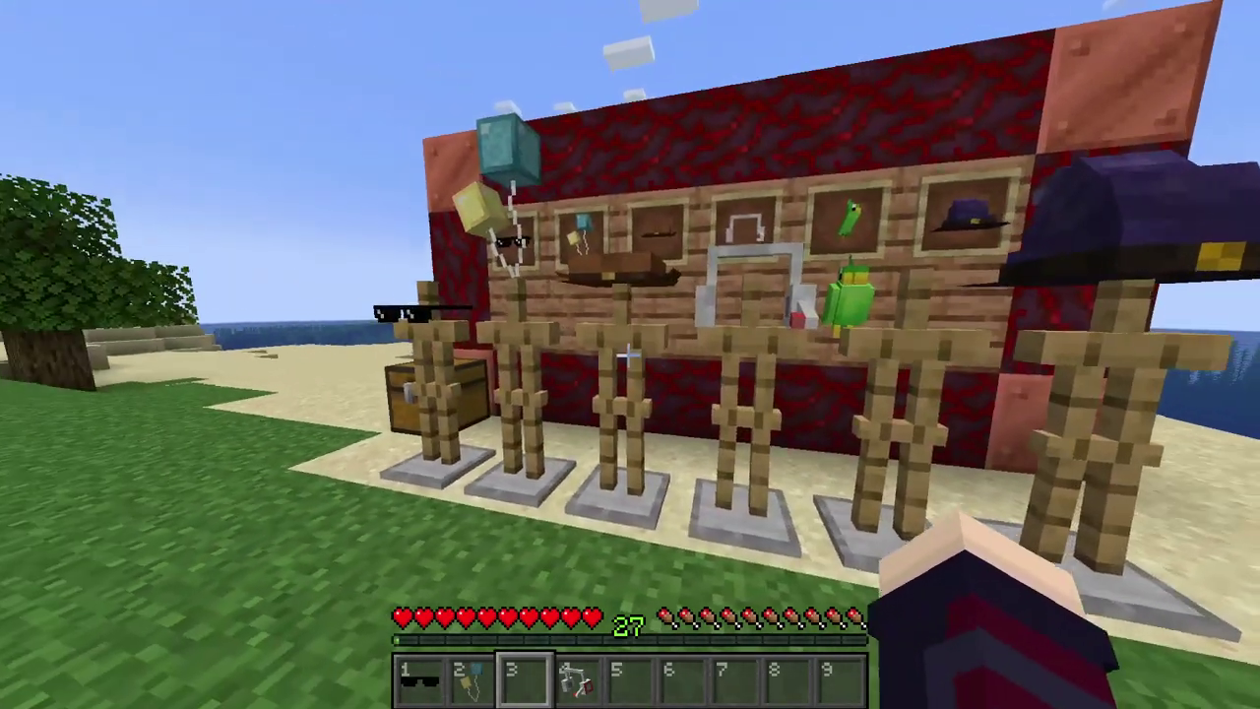
key("s")
key("d")
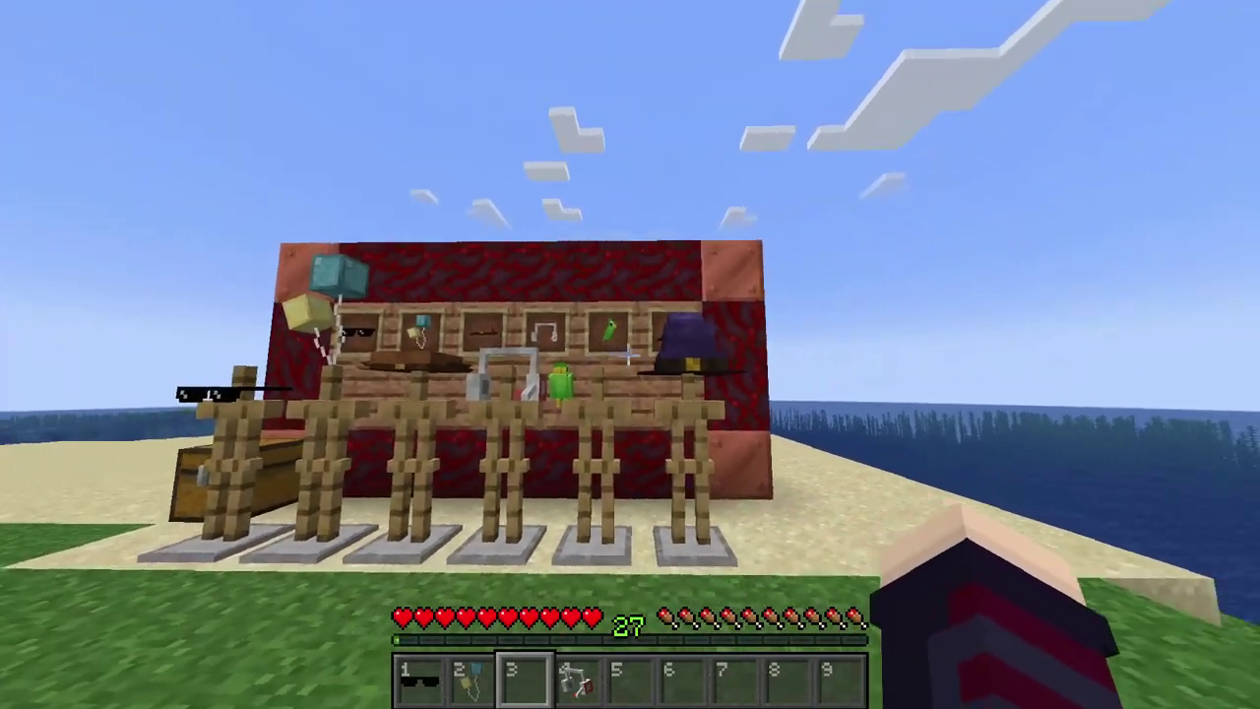
key("w")
key("a")
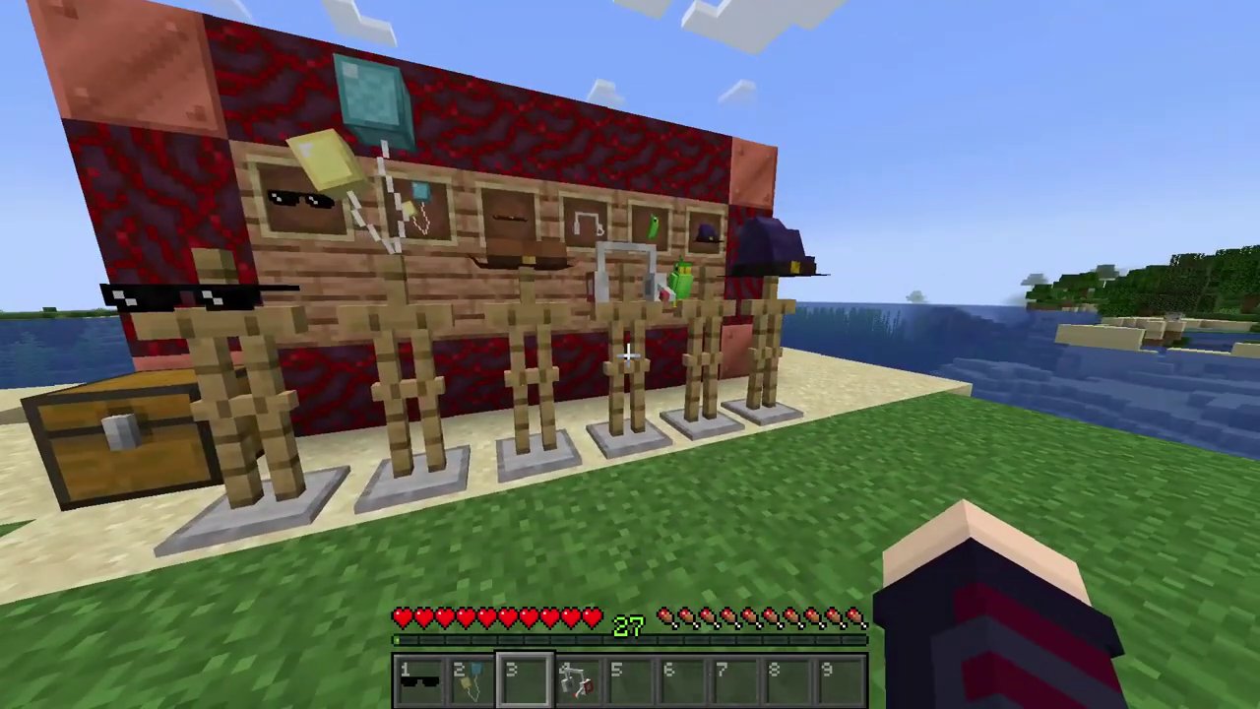
Switch to third-person front view, walk onto the grass and hold the headphones.
key("F5")
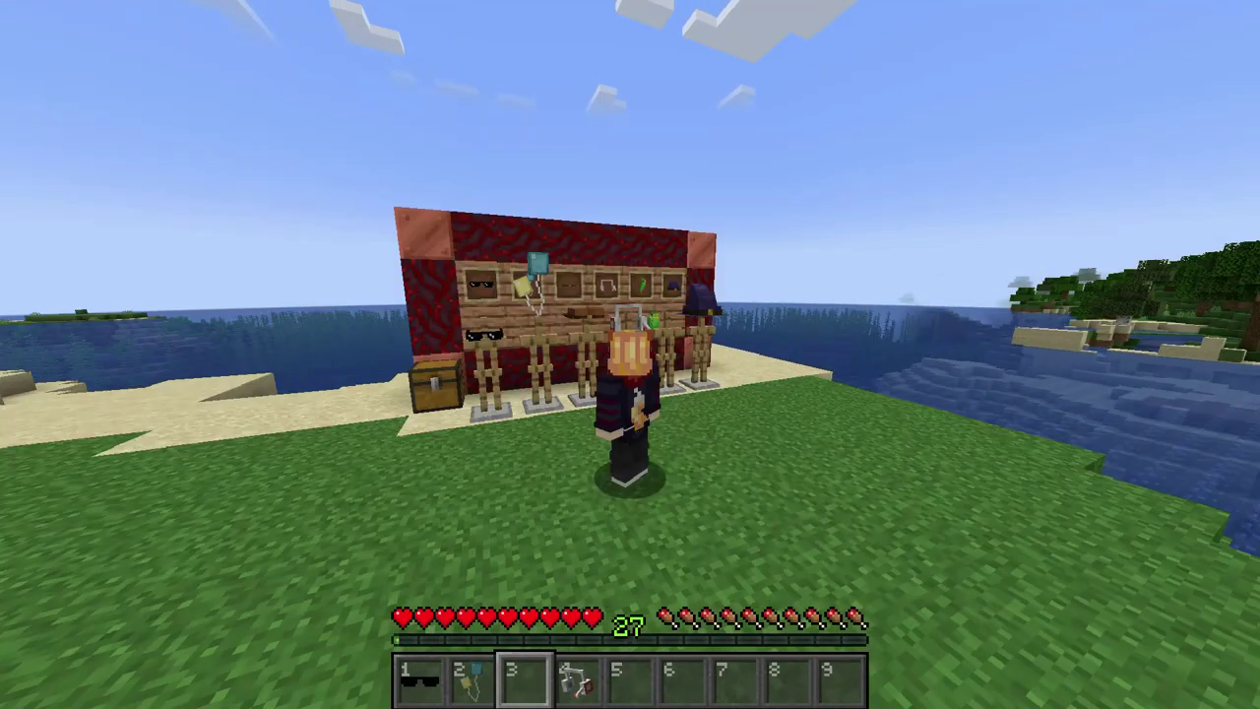
key("F5")
key("w")
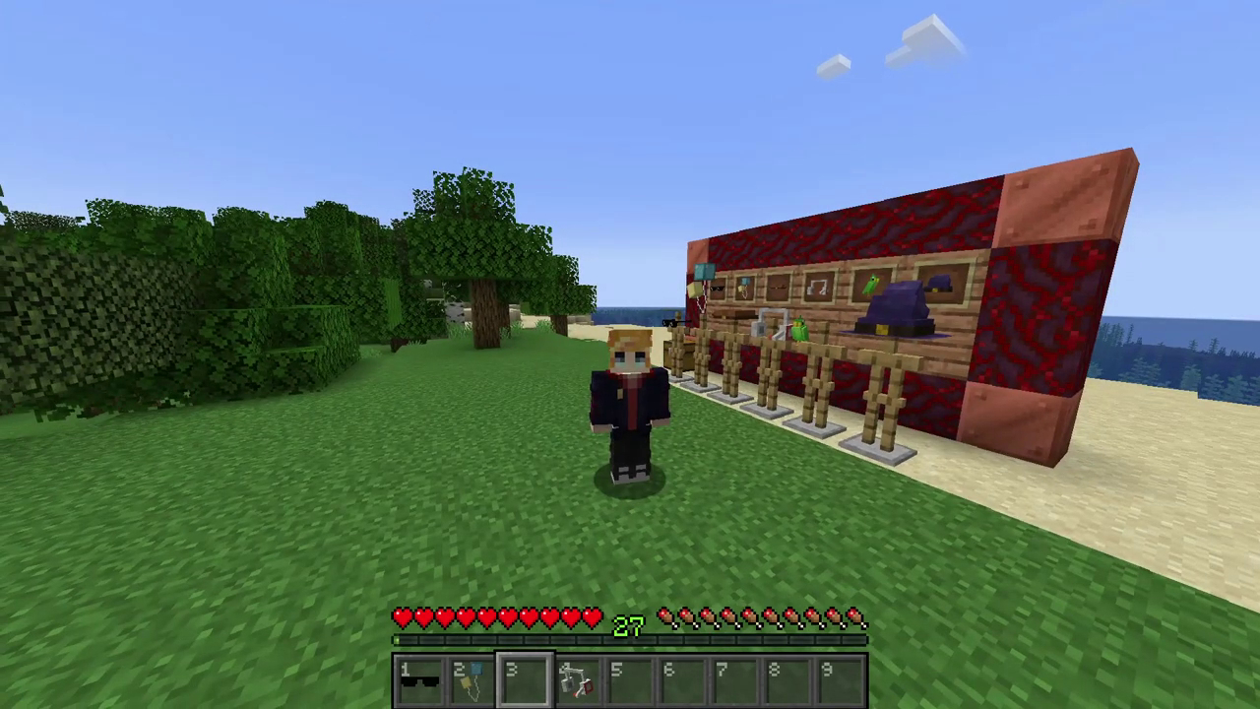
key("4")
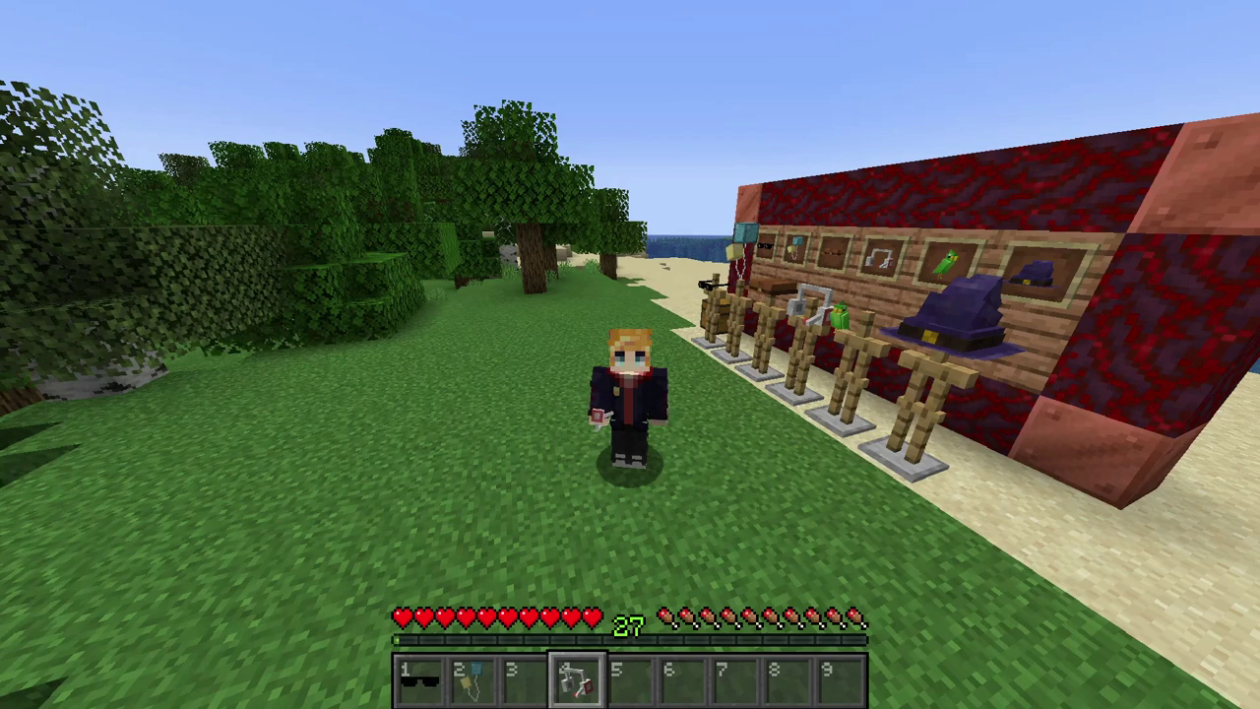
Put the black sunglasses into the helmet slot from the inventory.
scroll(630, 355, "up", 1)
key("e")
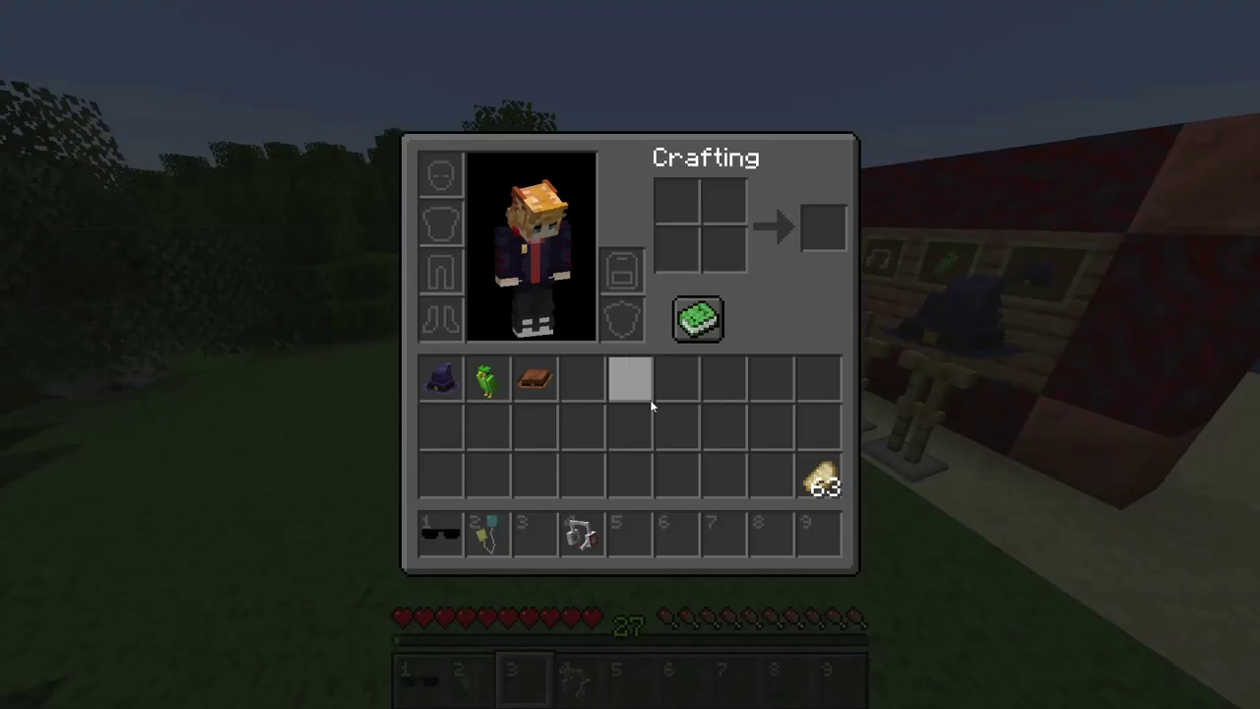
left_click(431, 539, "shift")
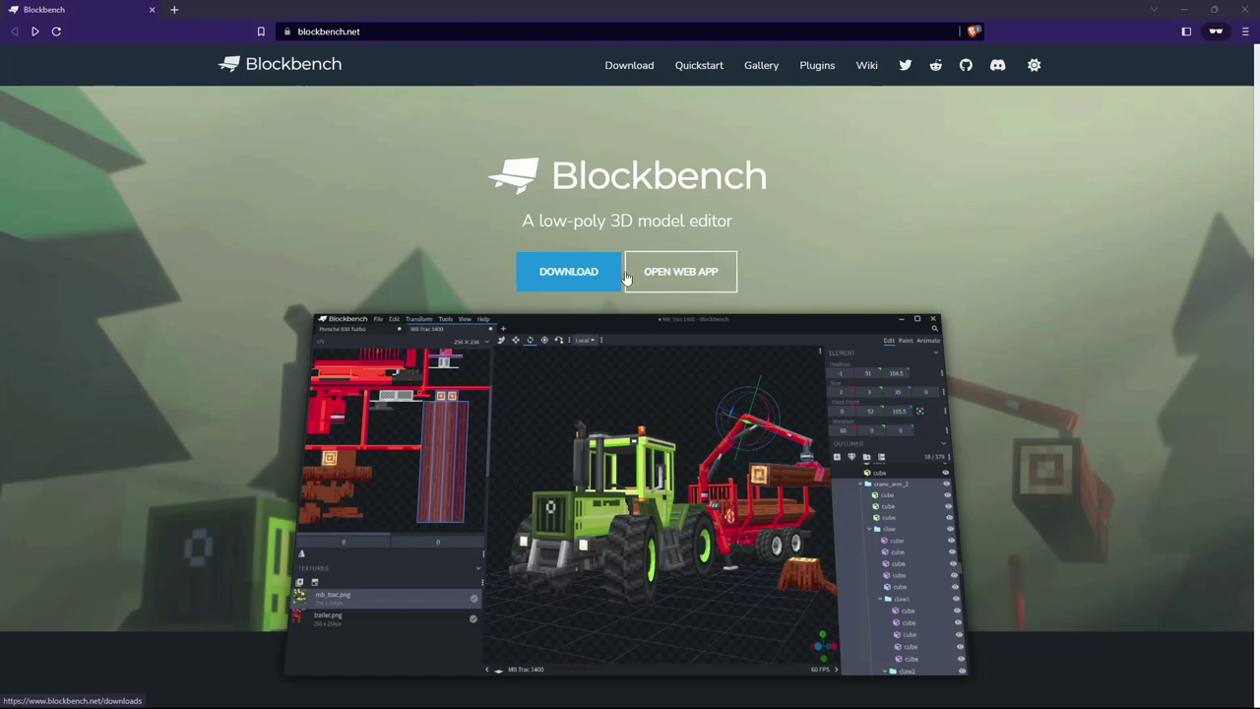
Go to the Blockbench downloads page on blockbench.net.
left_click(582, 272)
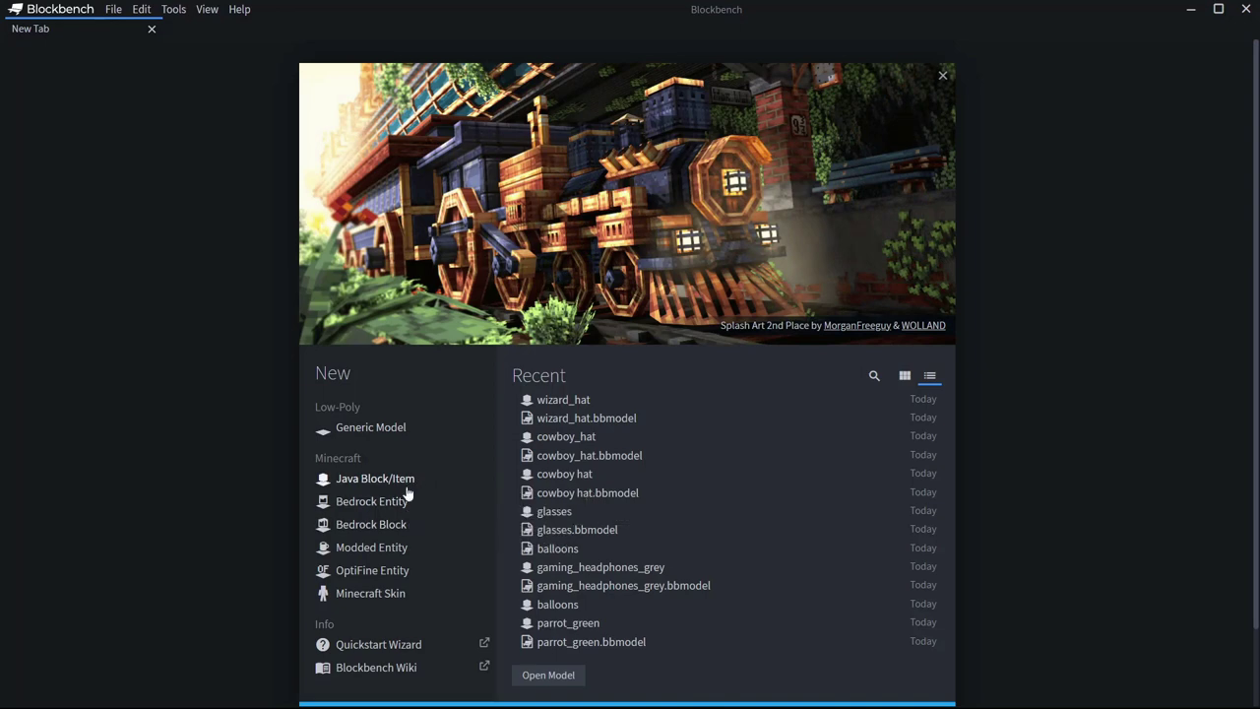
Select the Java Block/Item format on the start screen to view its details.
left_click(402, 488)
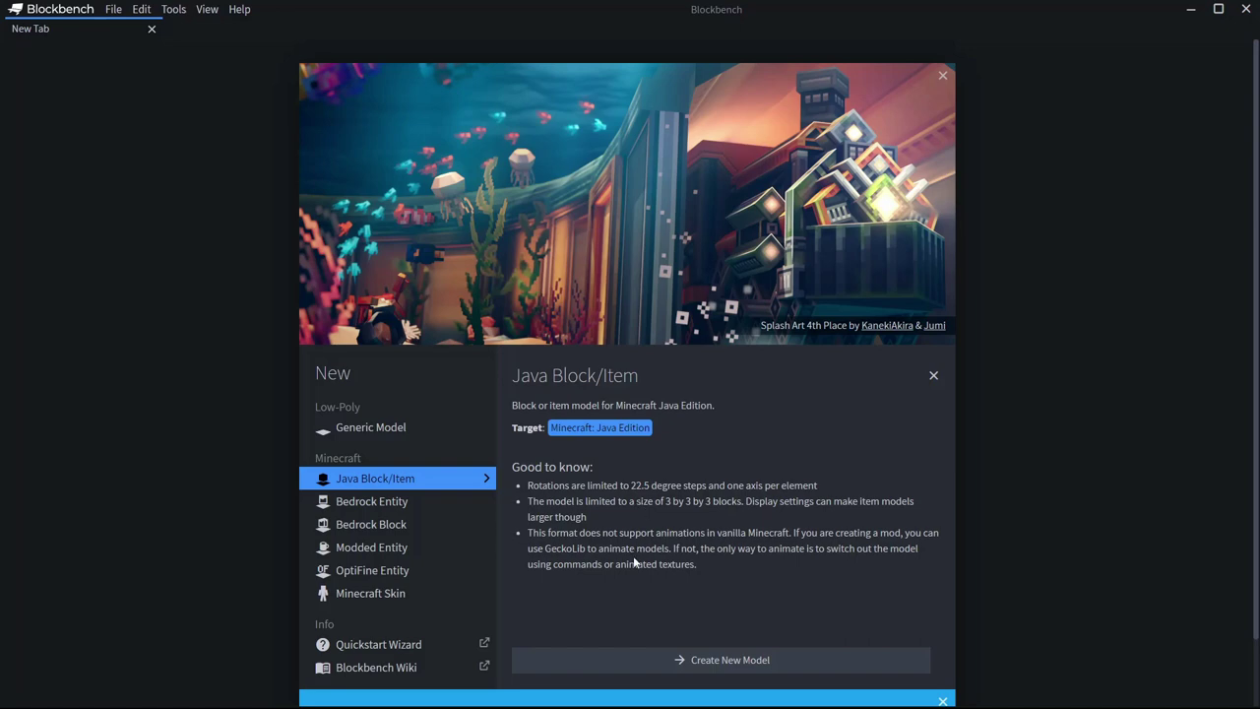
Create a new Java Block/Item model with the file name sunglasses.
left_click(756, 665)
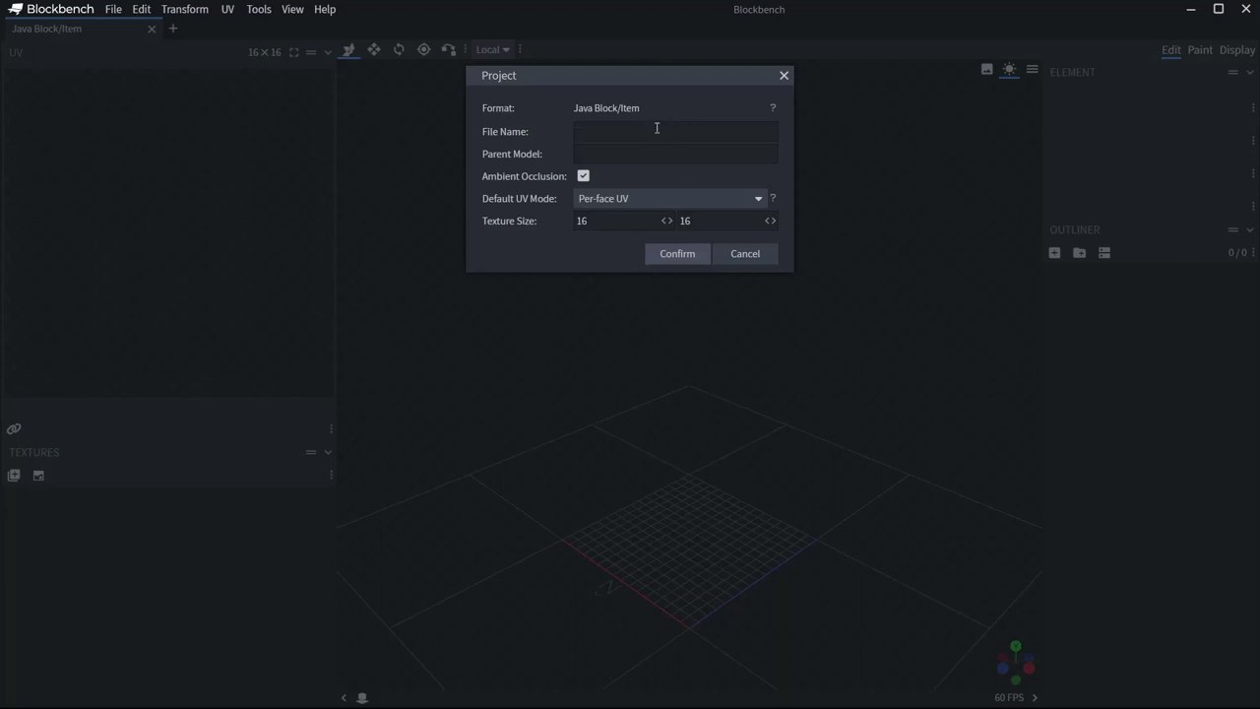
type("sunglasses")
left_click(590, 224)
Confirm the 16×16 project, tilt the grid, and try the Rotate and Pivot tools before Move.
left_click(696, 258)
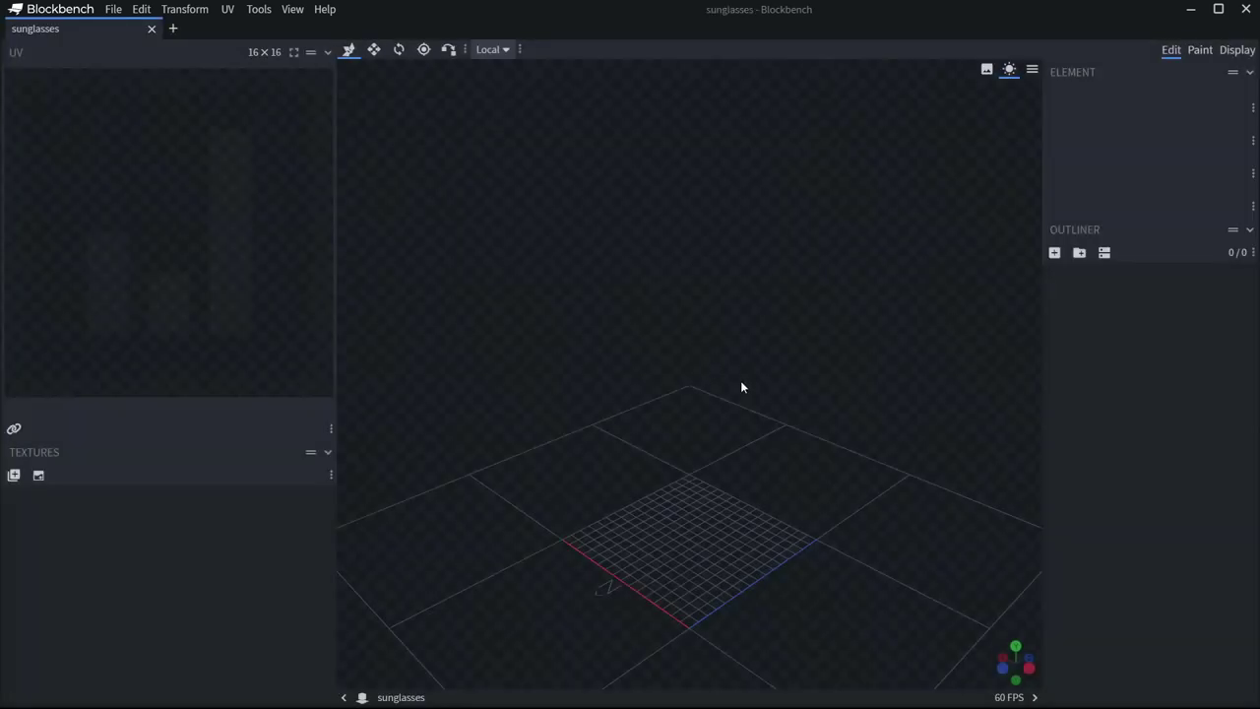
left_click_drag(742, 387, 780, 424)
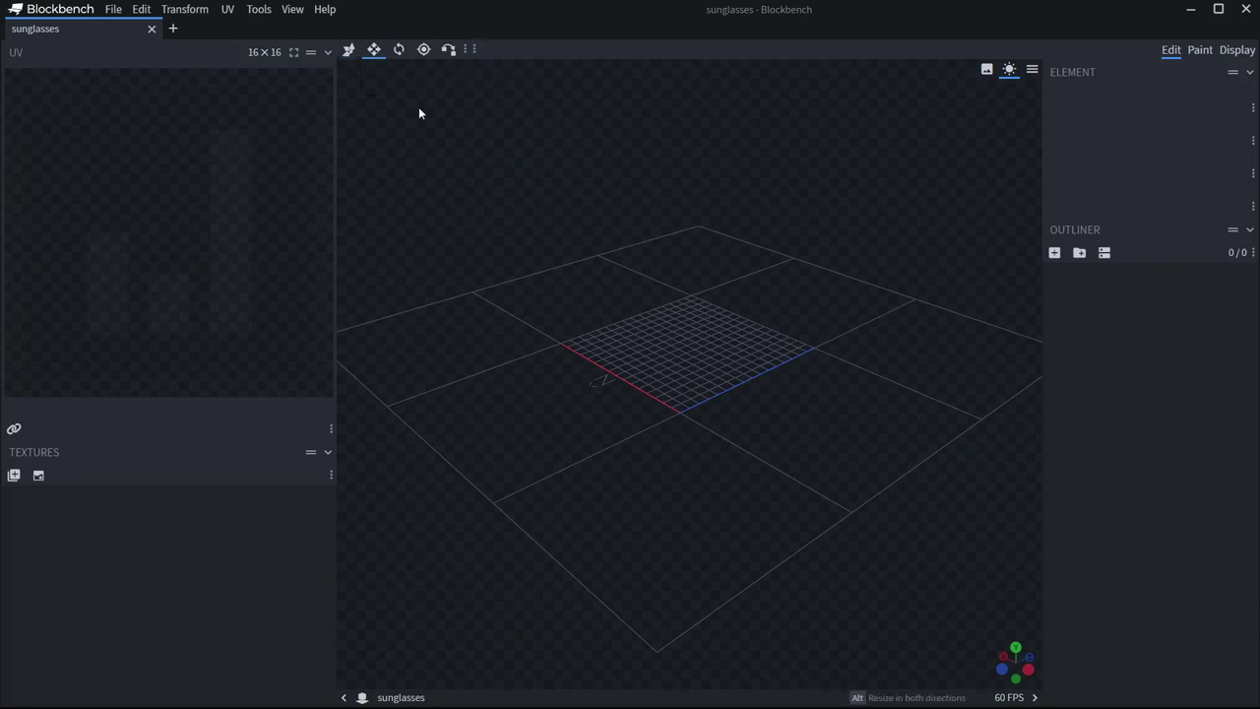
left_click(398, 51)
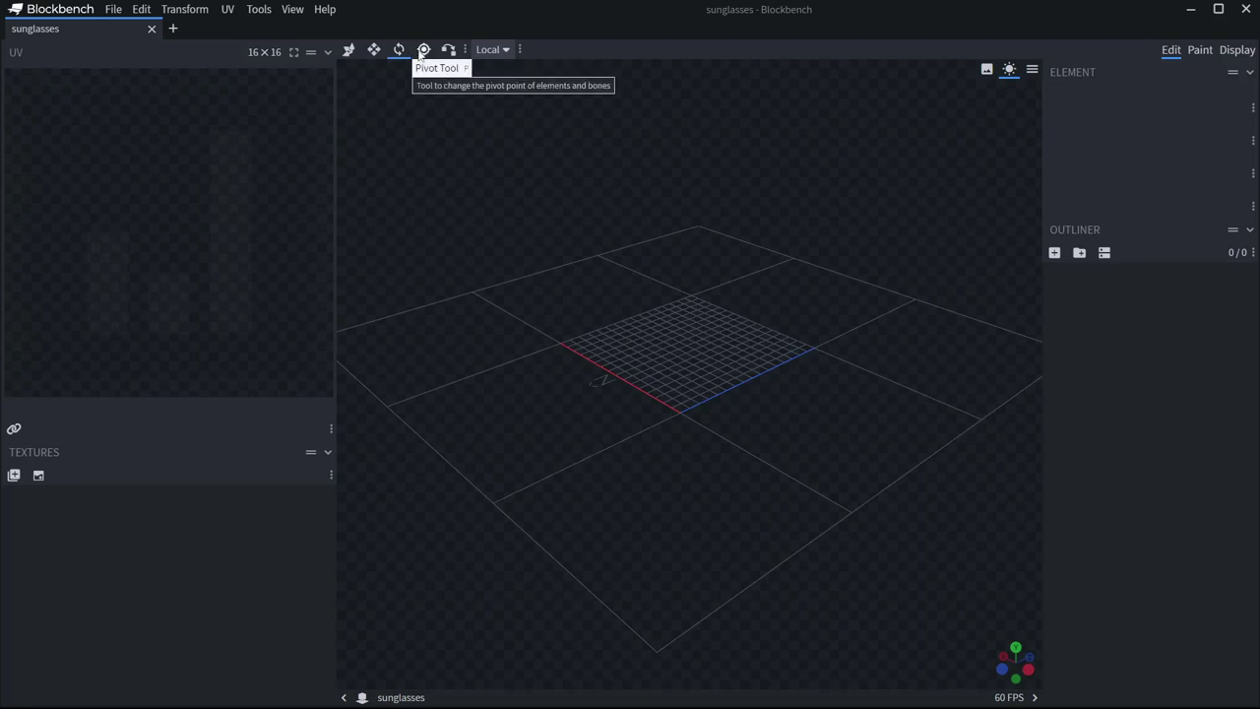
left_click(423, 51)
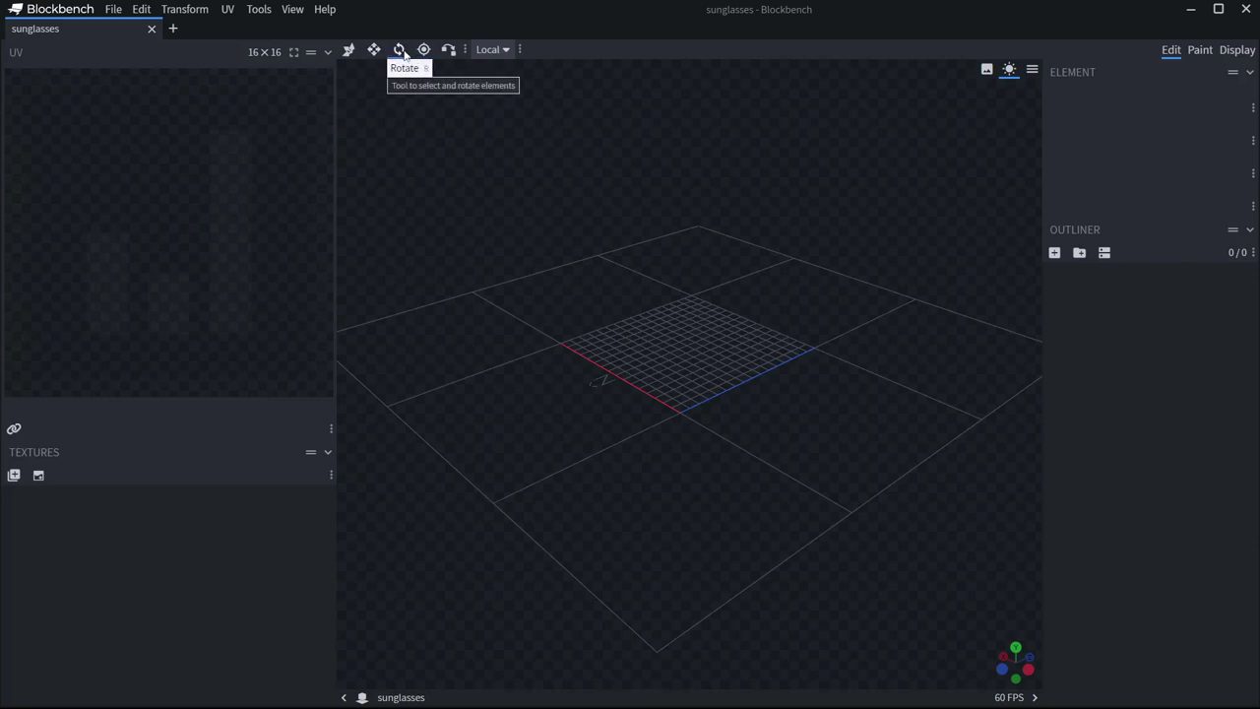
left_click(349, 52)
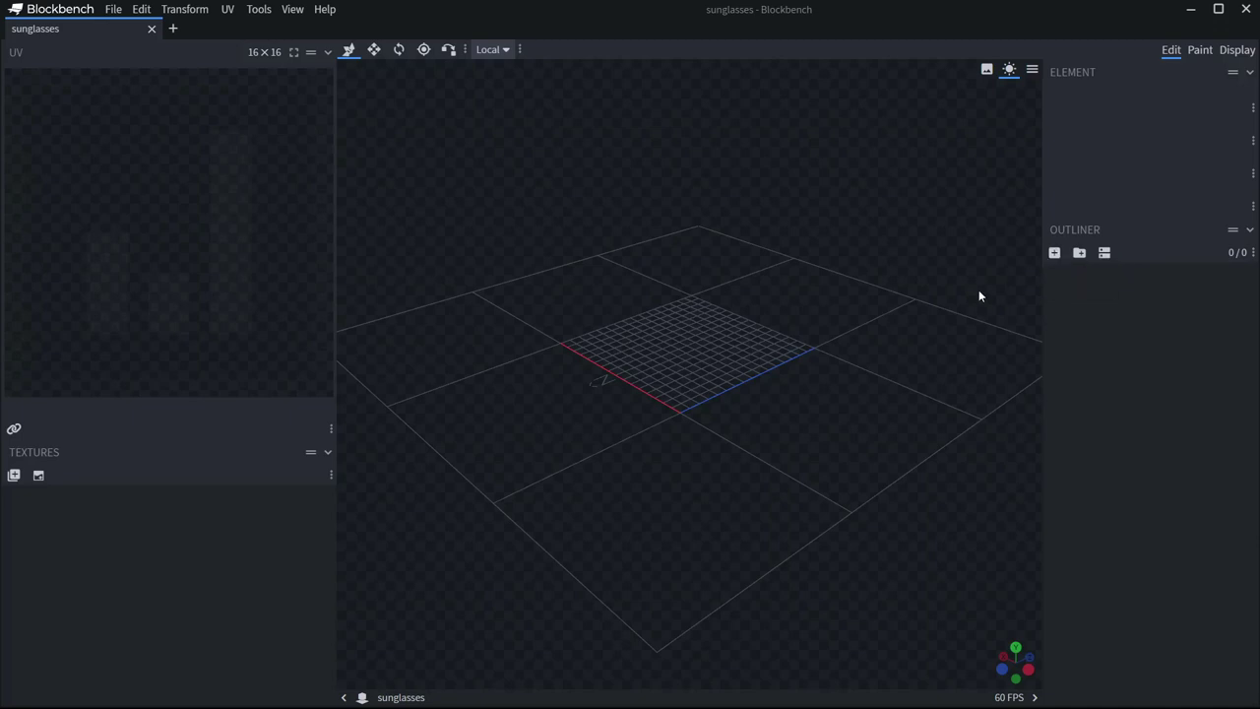
Add a cube with Ctrl+N and resize it to 2 × 4 × 6 units.
key("ctrl+n")
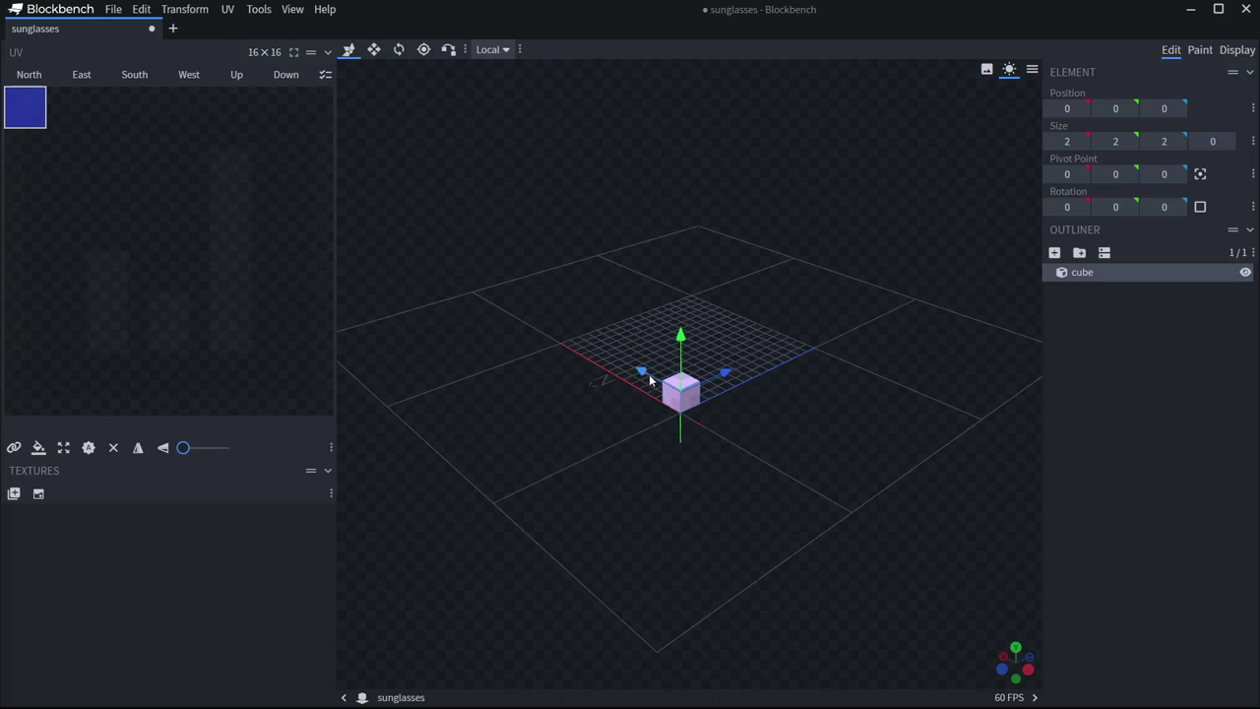
right_click_drag(816, 498, 763, 503)
left_click_drag(763, 503, 730, 501)
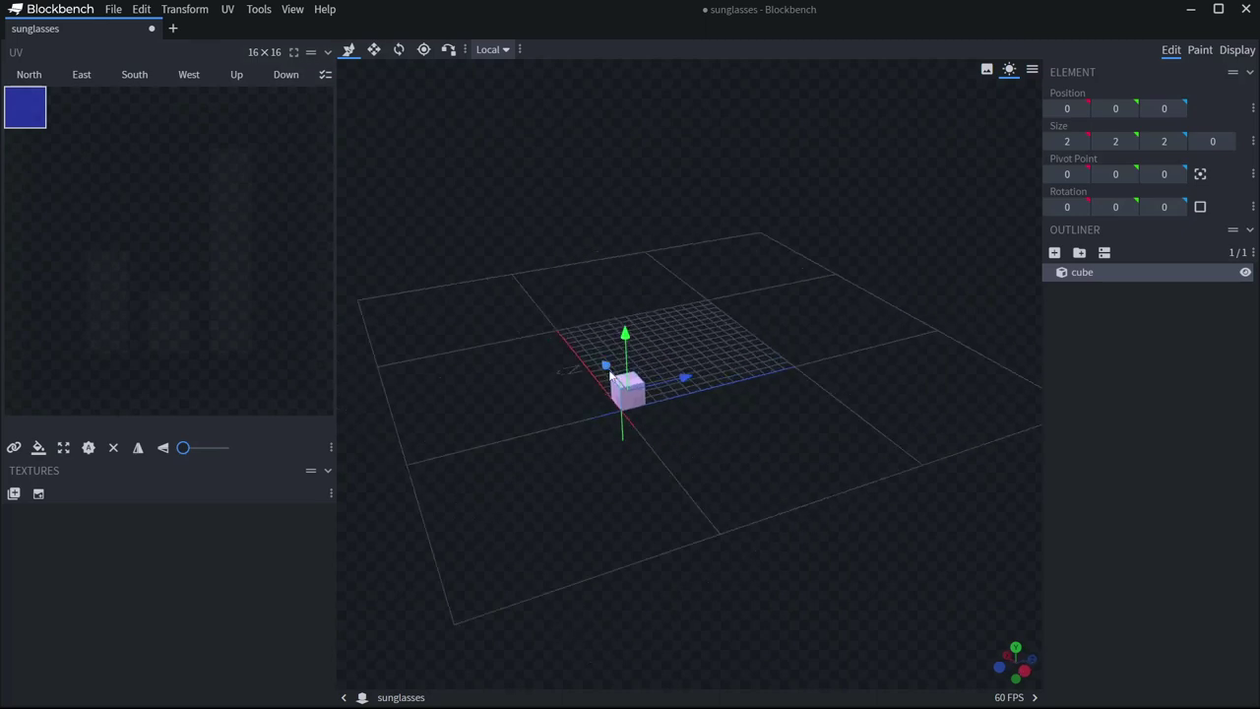
left_click_drag(612, 371, 612, 373)
scroll(643, 409, "up", 3)
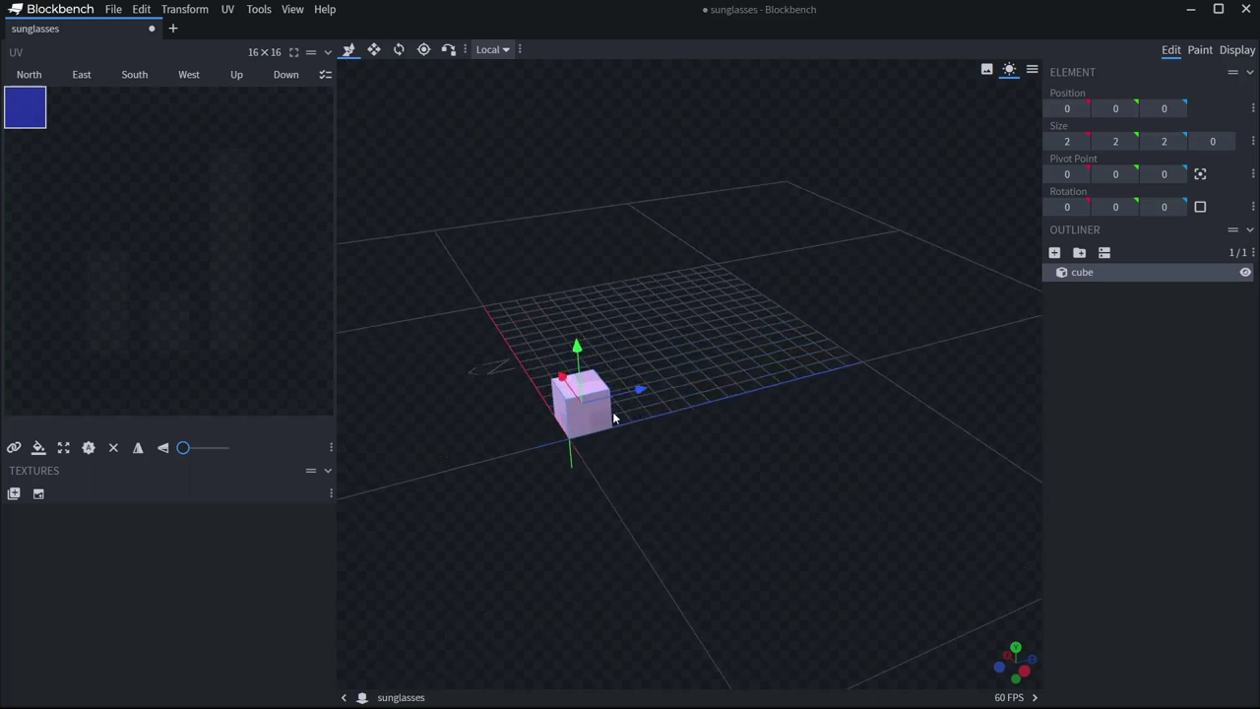
key("s")
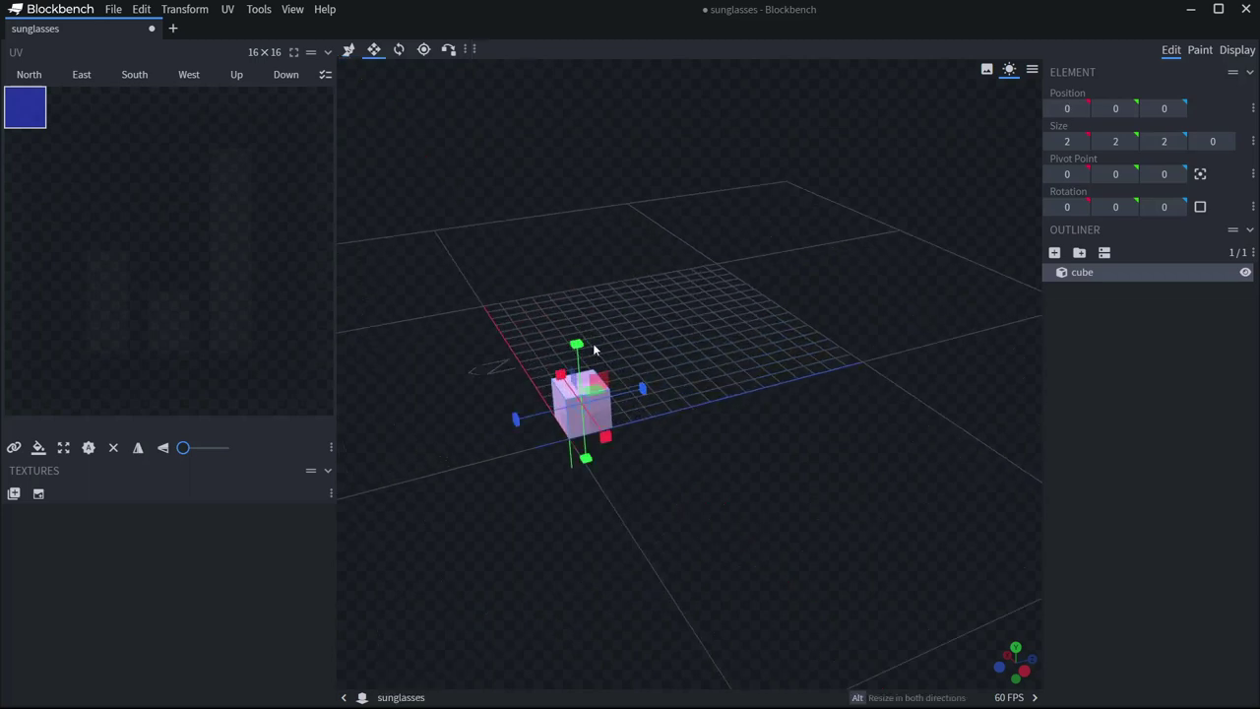
left_click_drag(645, 385, 693, 371)
left_click_drag(602, 339, 608, 314)
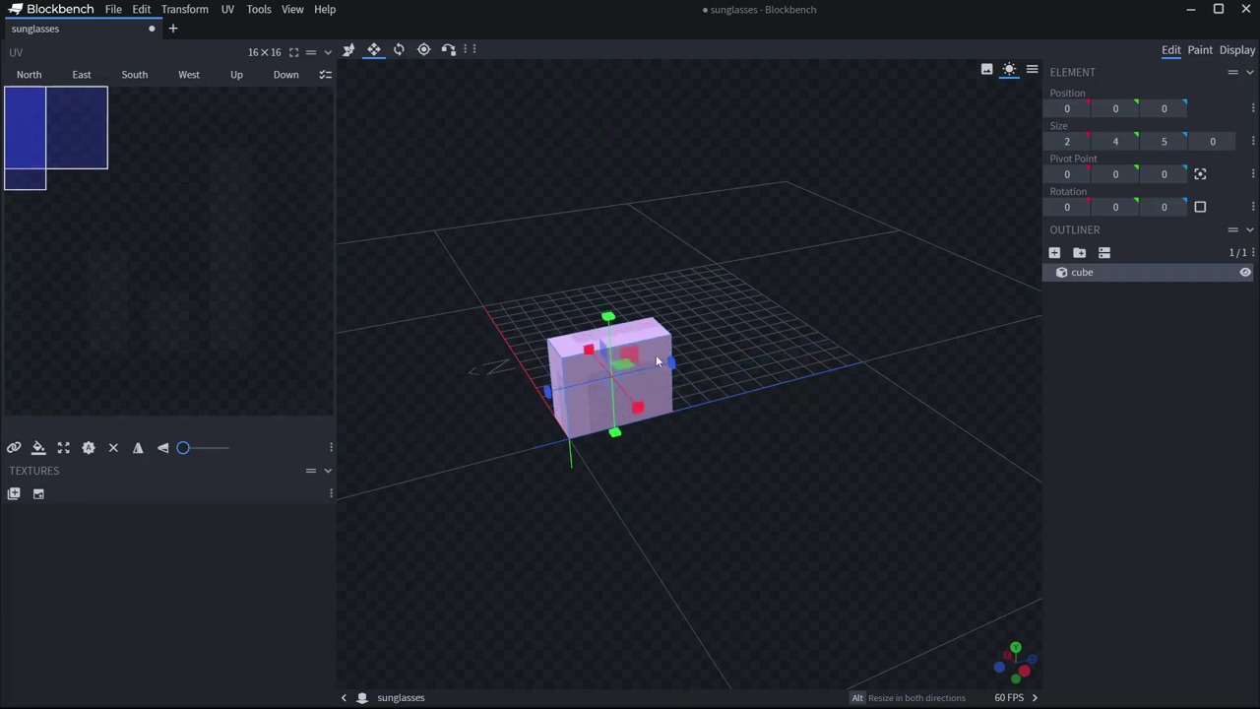
left_click_drag(671, 363, 682, 362)
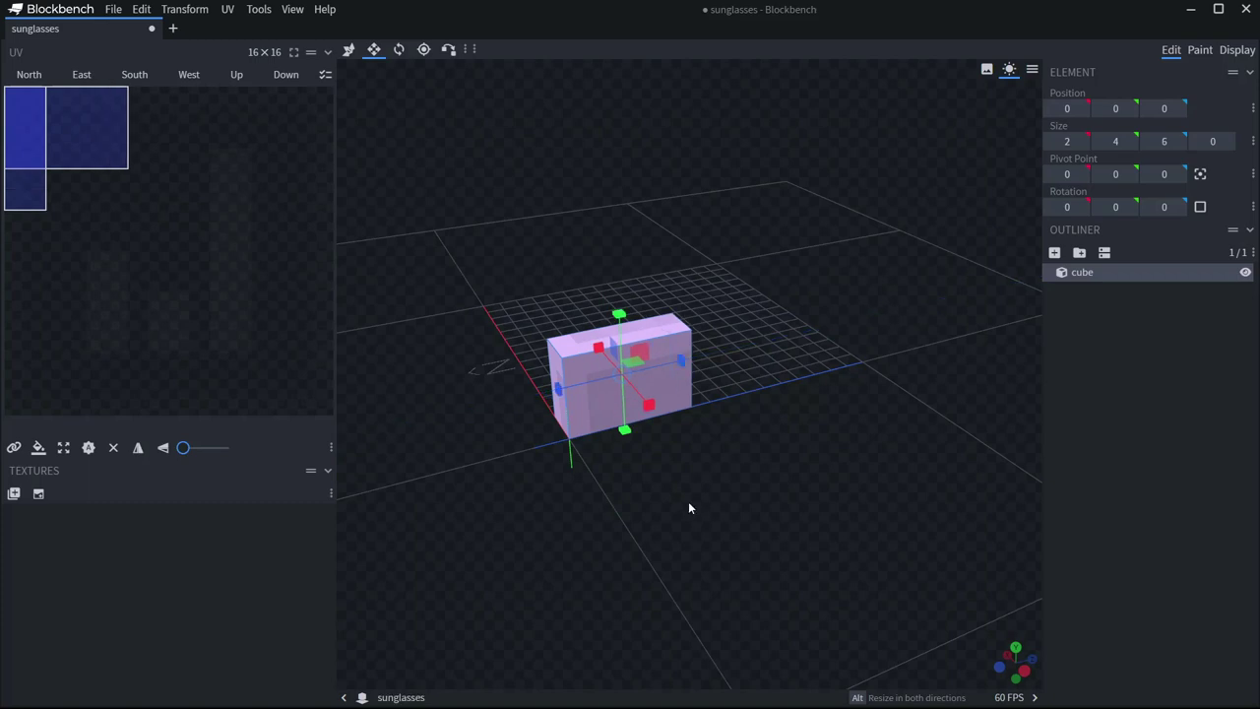
Duplicate the lens cube and place the copy at Z position 10.
key("v")
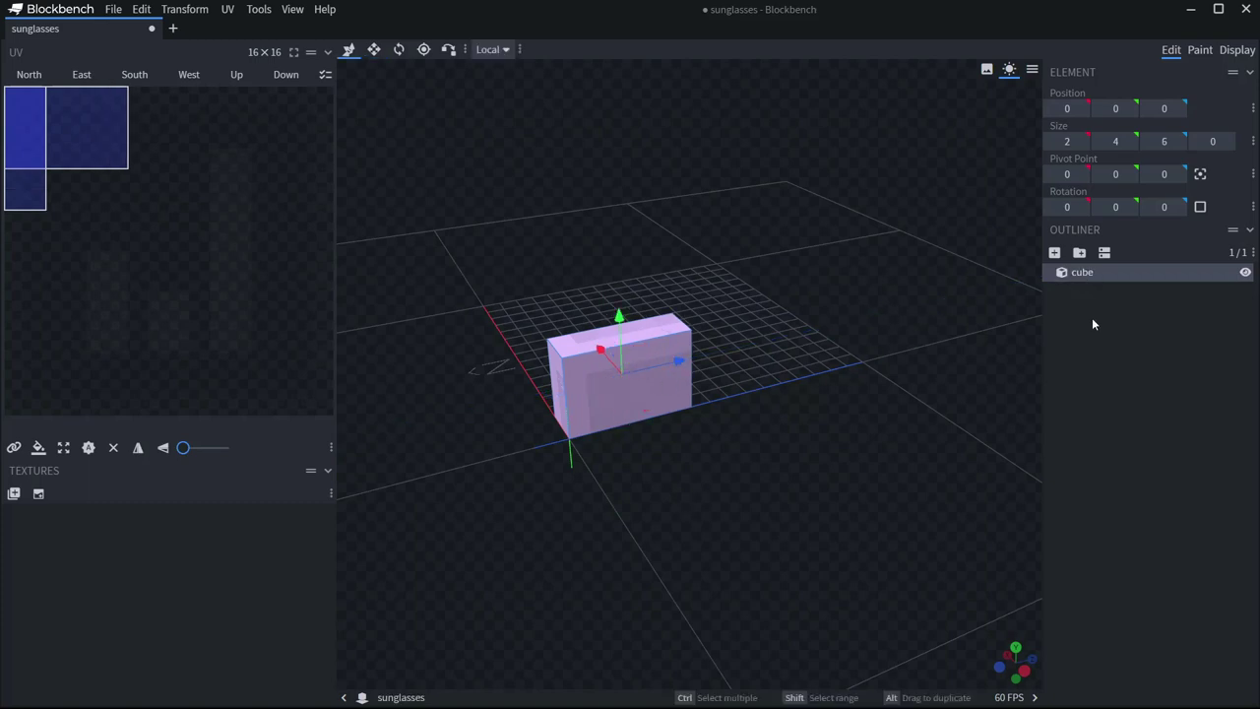
key("ctrl+d")
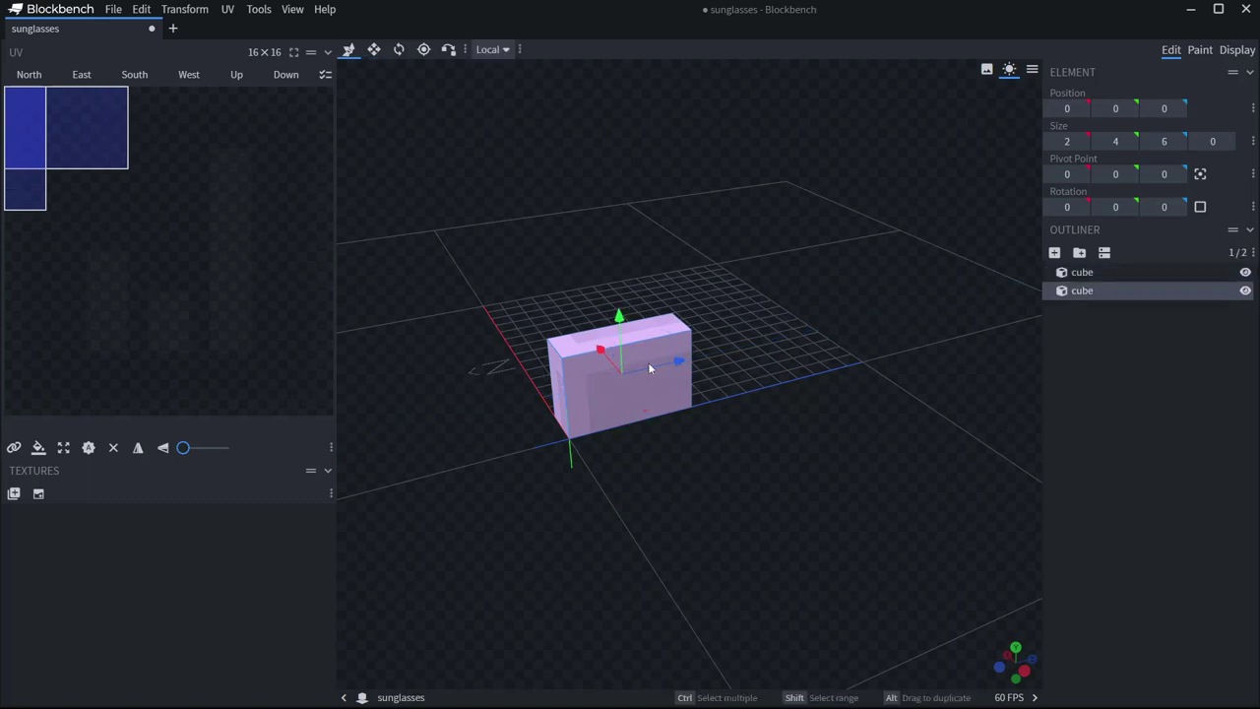
left_click_drag(673, 365, 842, 347)
left_click_drag(844, 391, 798, 497)
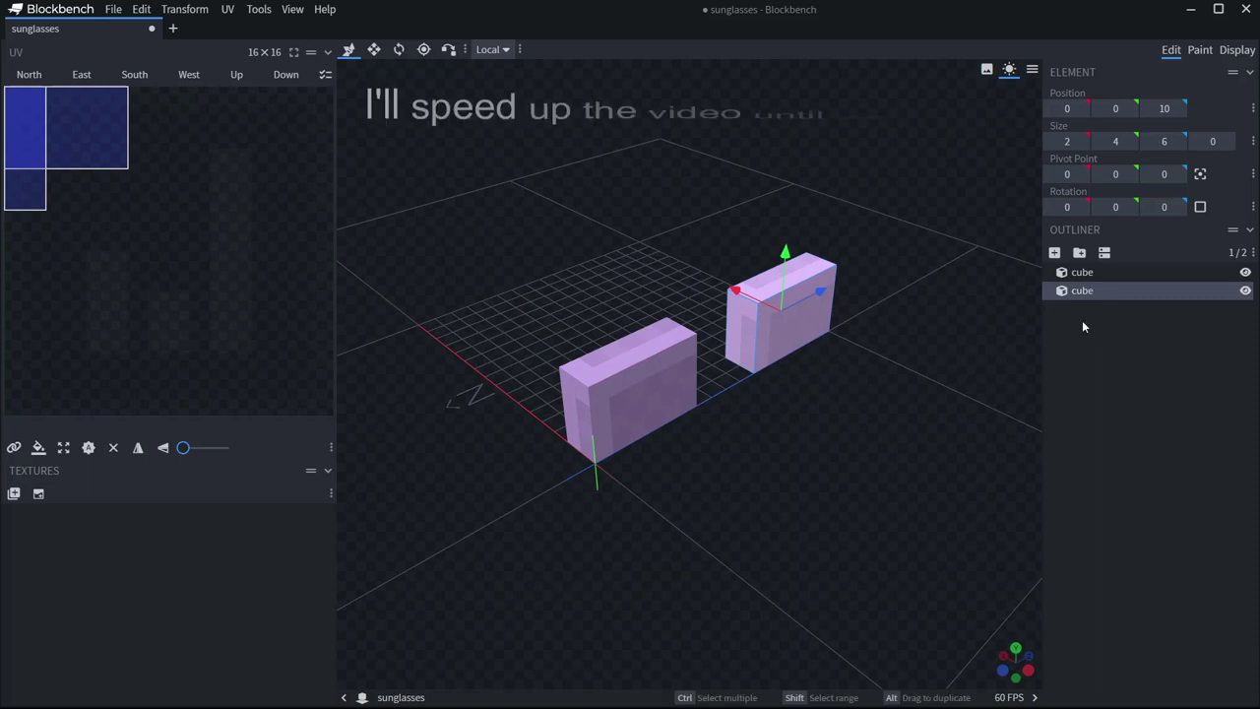
Add a third cube and position it along the X axis as the bridge.
left_click(1054, 254)
left_click_drag(873, 470, 847, 500)
left_click_drag(624, 454, 644, 613)
key("s")
key("v")
Duplicate cubes into long bars for the side arms, widening a bar to 16 units.
key("ctrl+d")
left_click_drag(620, 360, 880, 474)
left_click(882, 474)
key("ctrl+d")
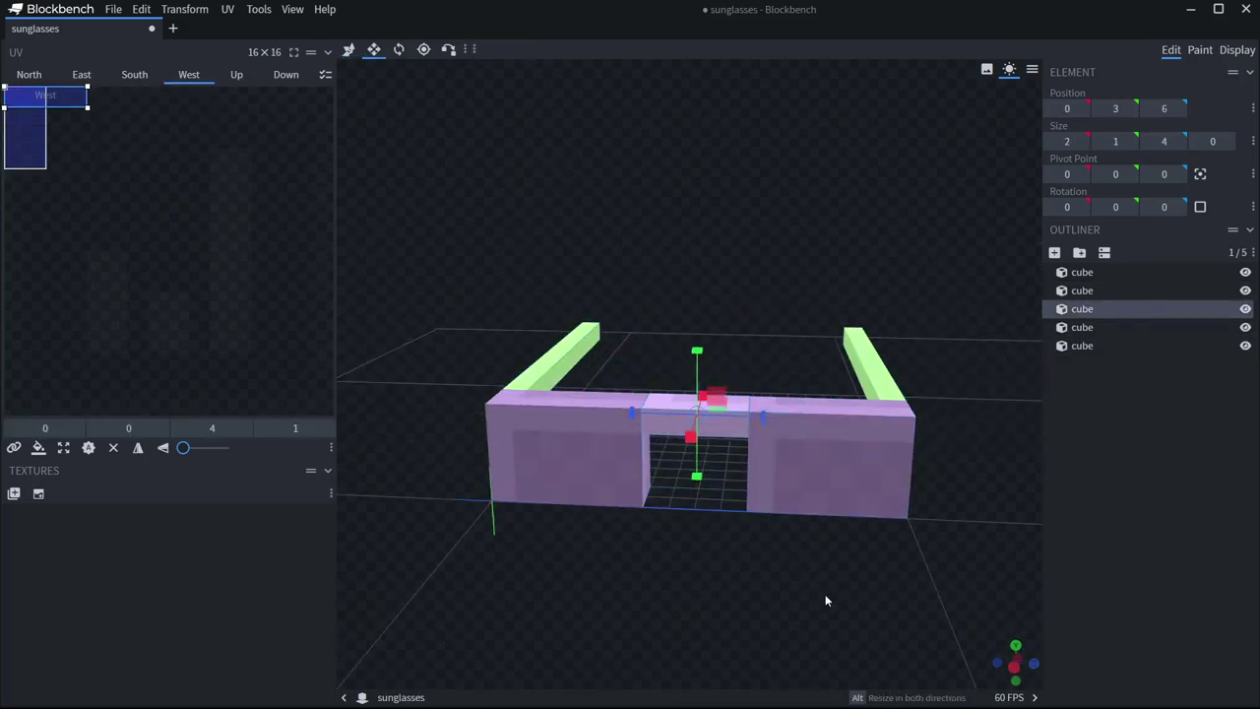
left_click(1083, 327)
left_click_drag(748, 590, 845, 587)
key("s")
left_click_drag(848, 404, 748, 399)
left_click(746, 397, "shift")
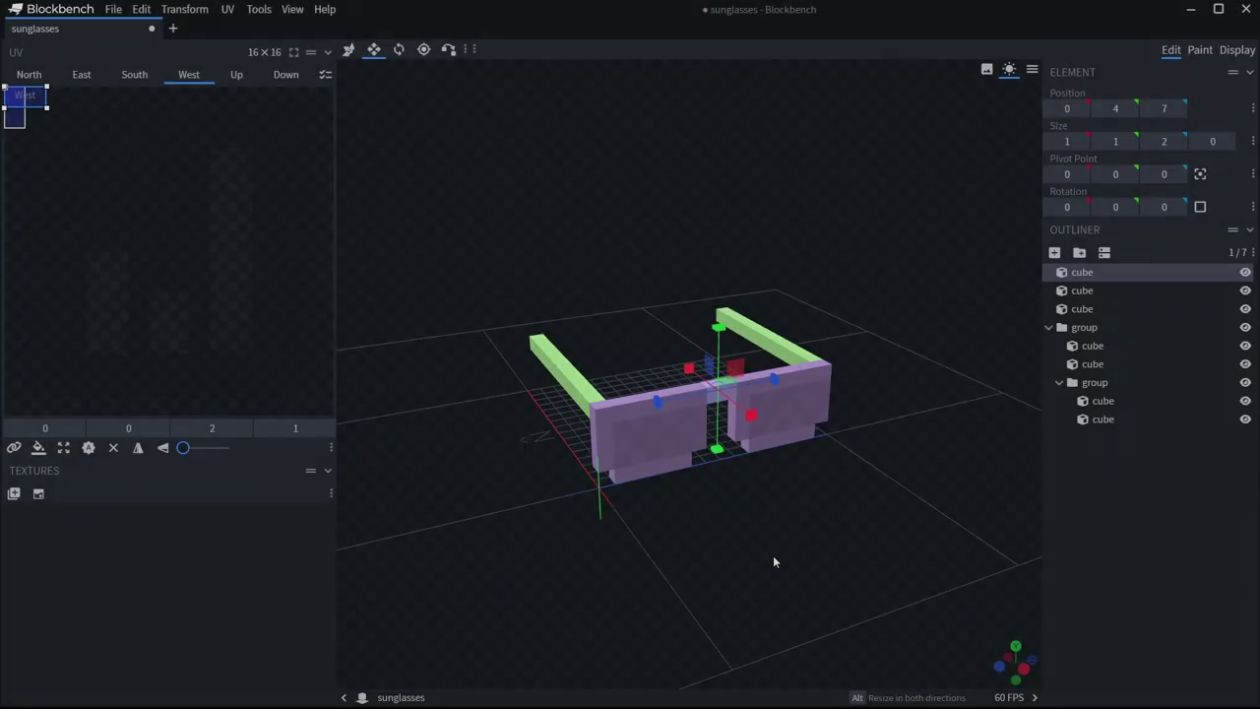
Move the nested group out to the Outliner's top level, then select all seven elements.
key("v")
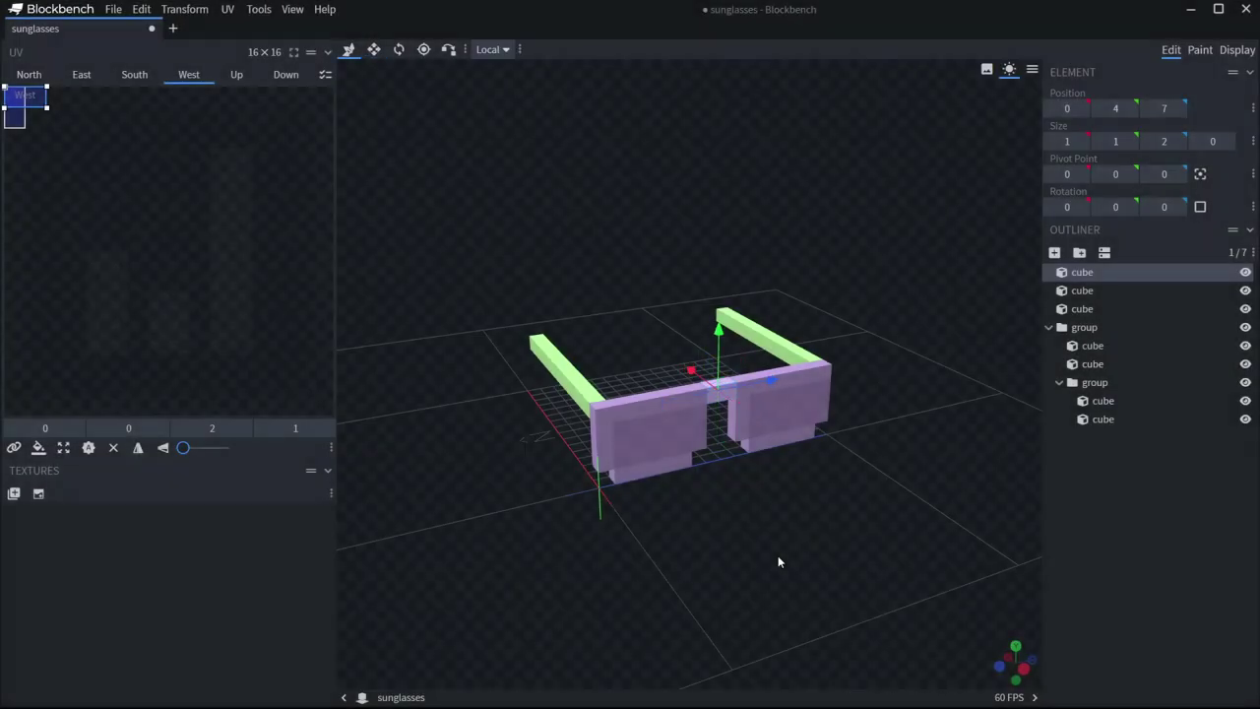
left_click(1059, 382)
left_click_drag(1086, 384, 1047, 408)
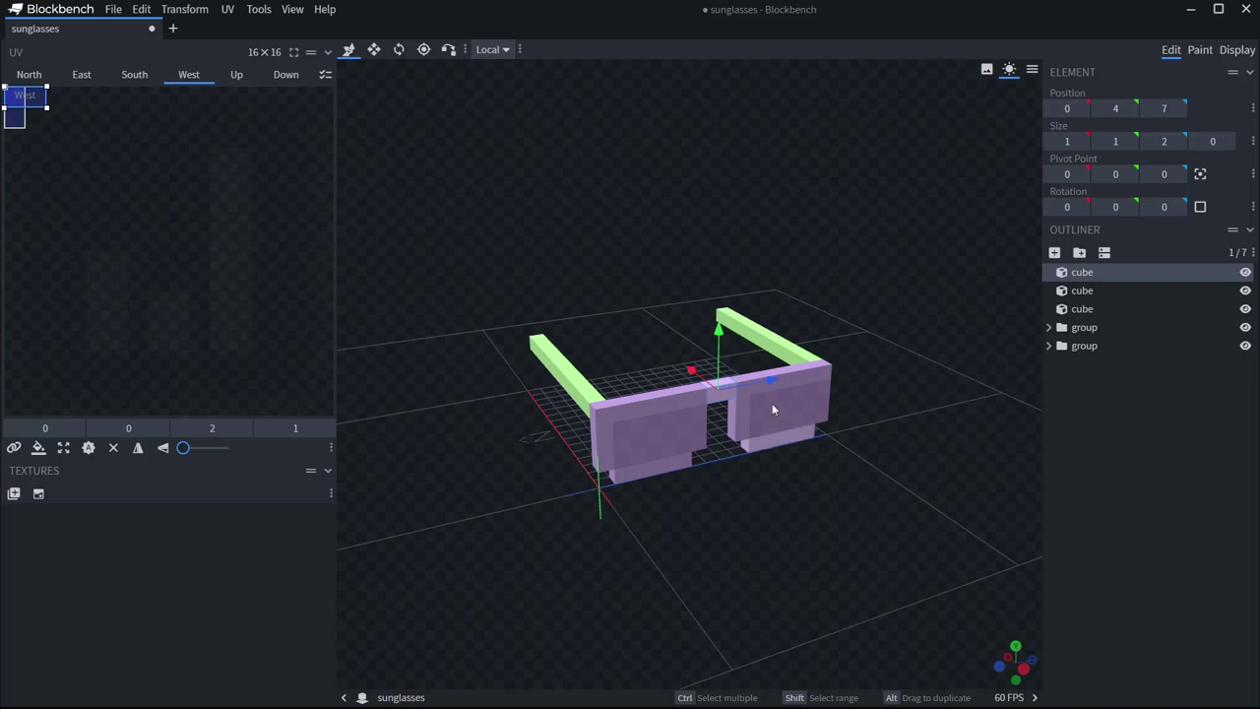
left_click(1134, 402)
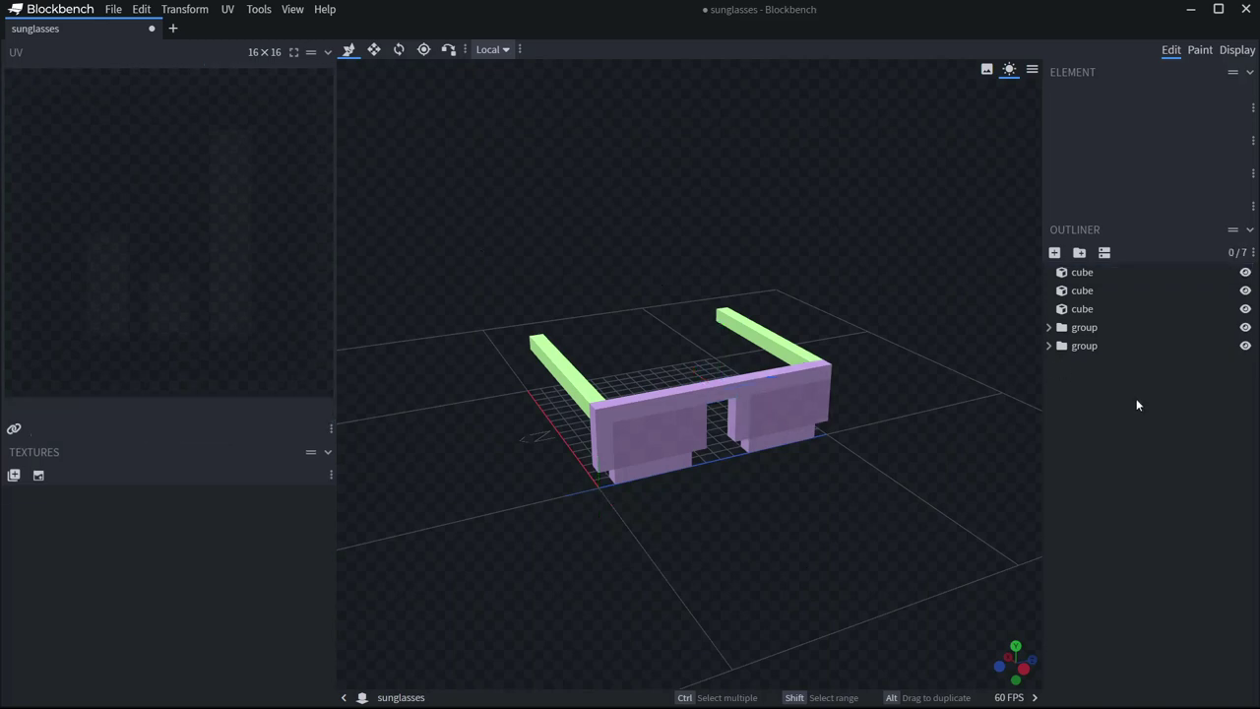
key("ctrl+a")
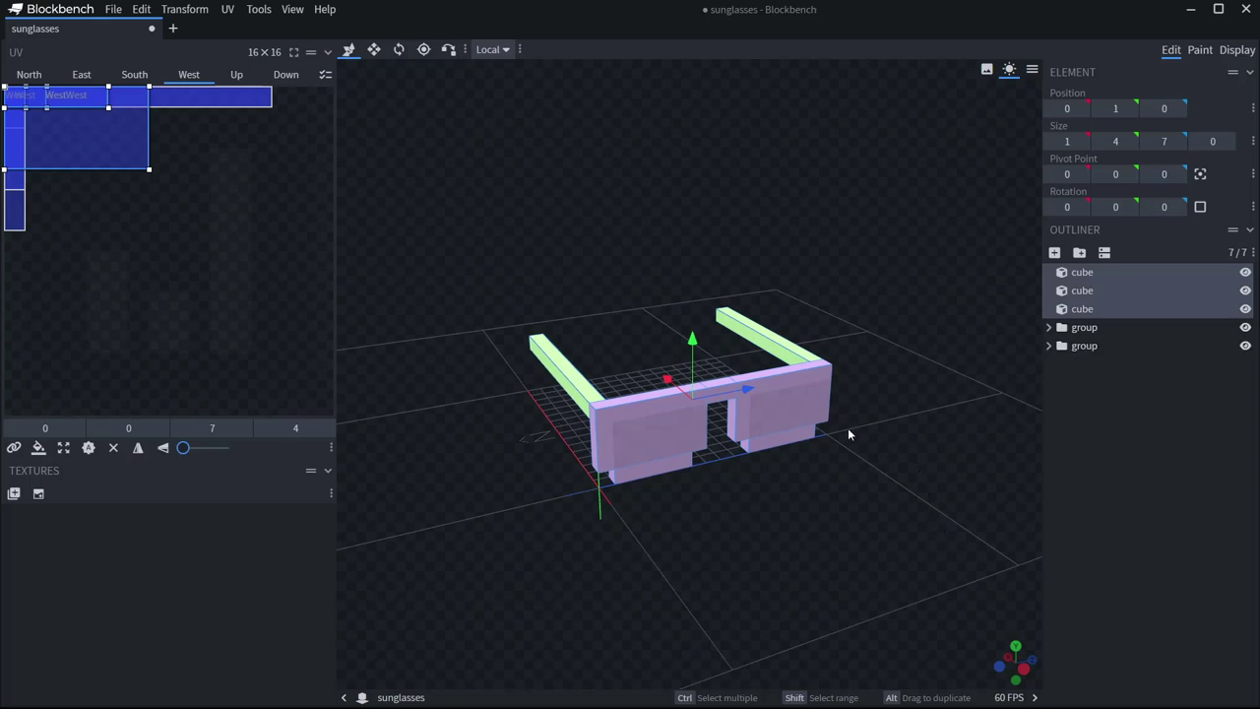
Create a 32×32 template texture named 'sunglasses' and view it on the model.
left_click(39, 495)
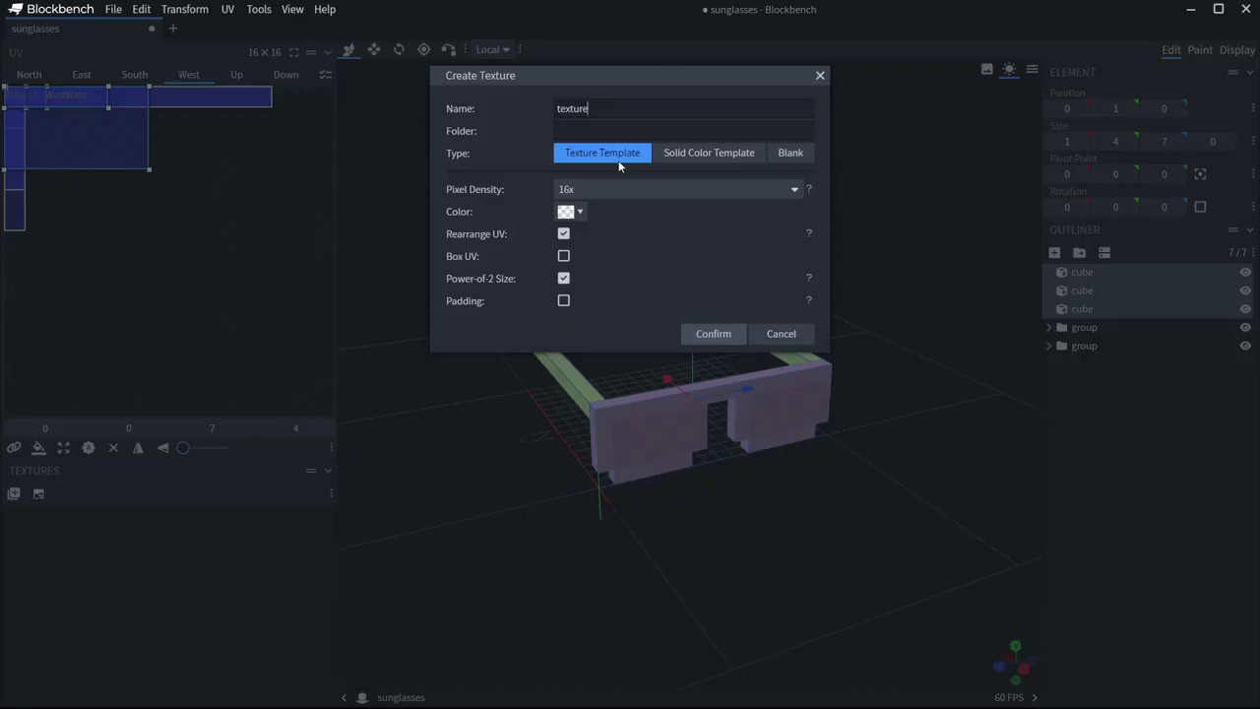
key("ctrl+a")
type("sunglasses_")
key("BackSpace")
left_click(713, 333)
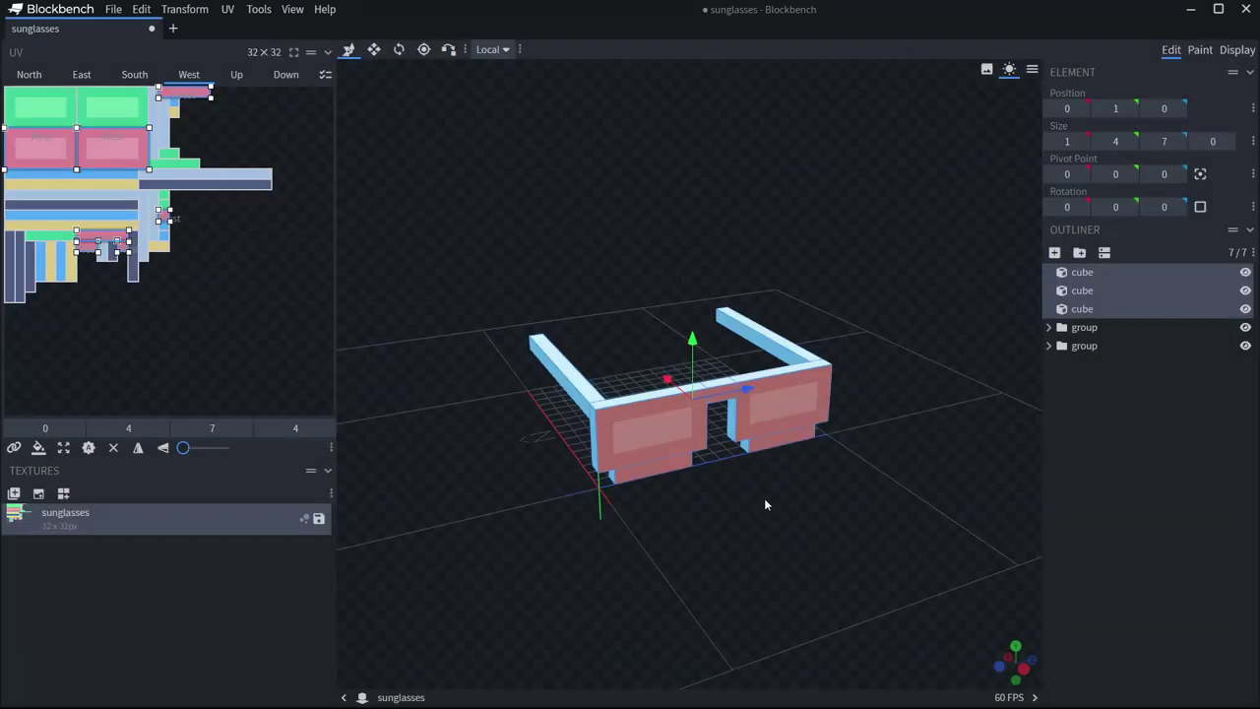
mouse_move(754, 521)
left_mouse_down()
mouse_move(867, 521)
mouse_move(759, 524)
left_mouse_up()
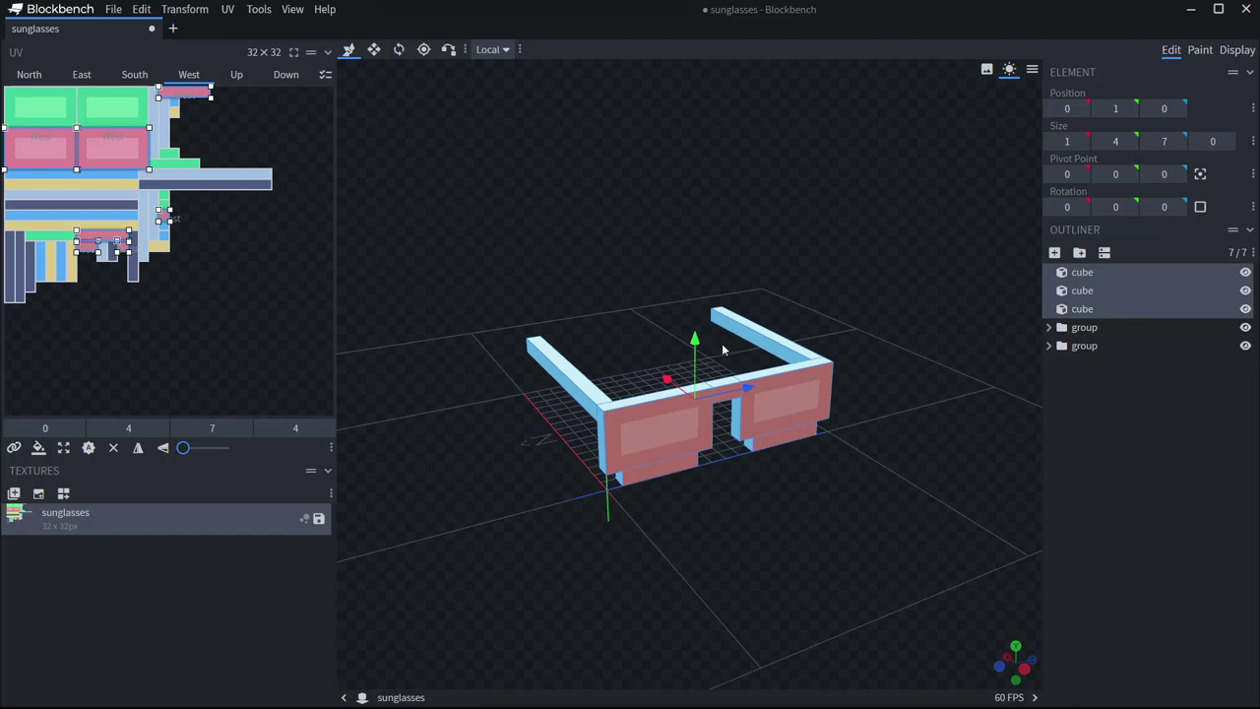
left_click_drag(778, 528, 772, 532)
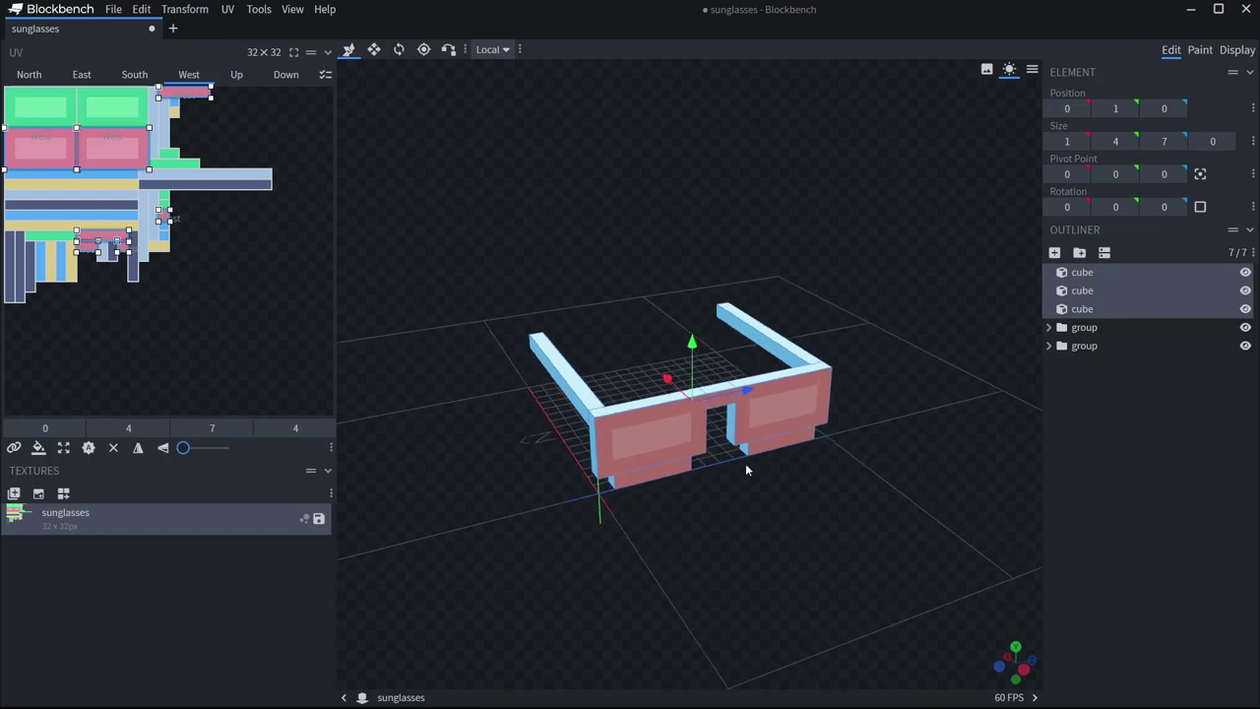
In Paint mode, set the colour to orange #e69818 and select the Paint Bucket in Face fill mode.
left_click(1201, 50)
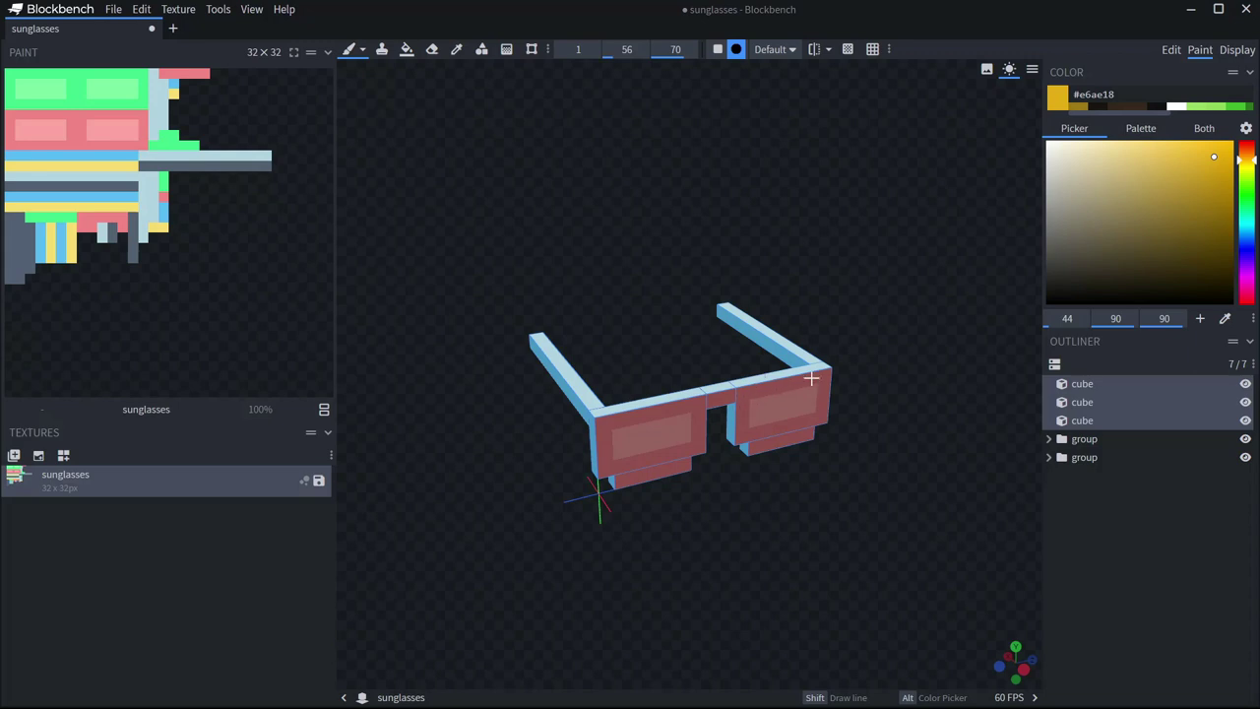
left_click(1251, 157)
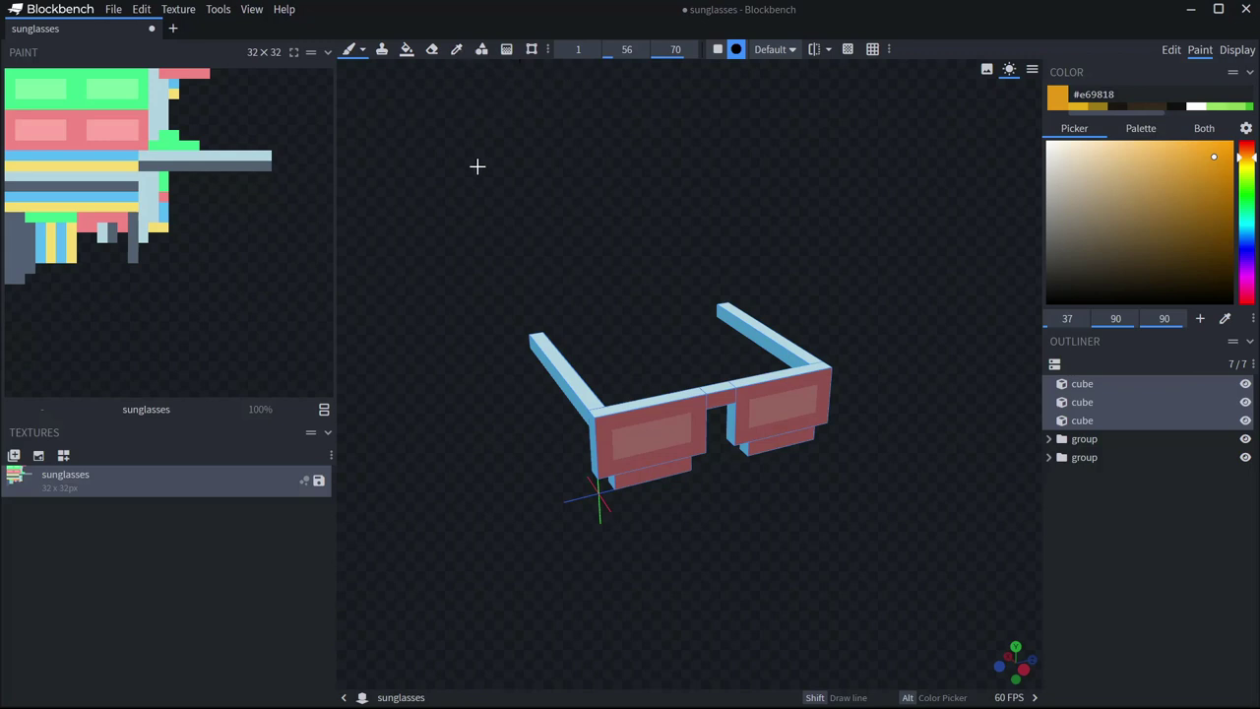
left_click(457, 52)
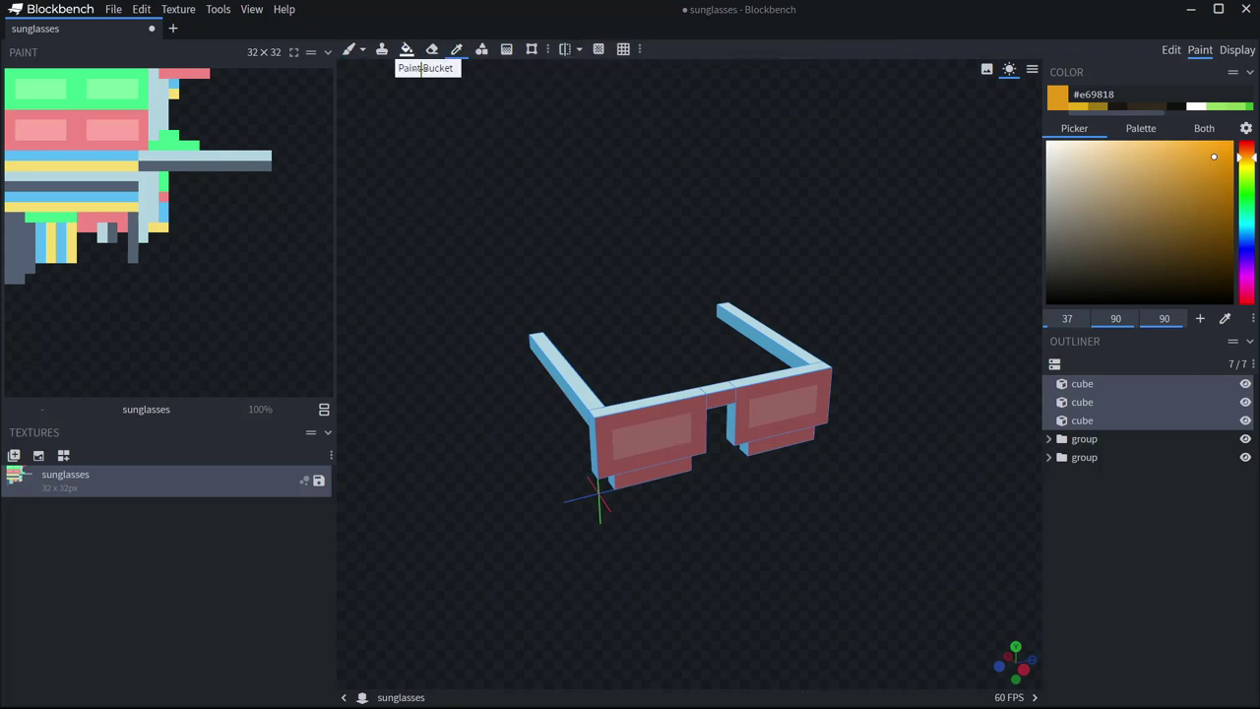
key("b")
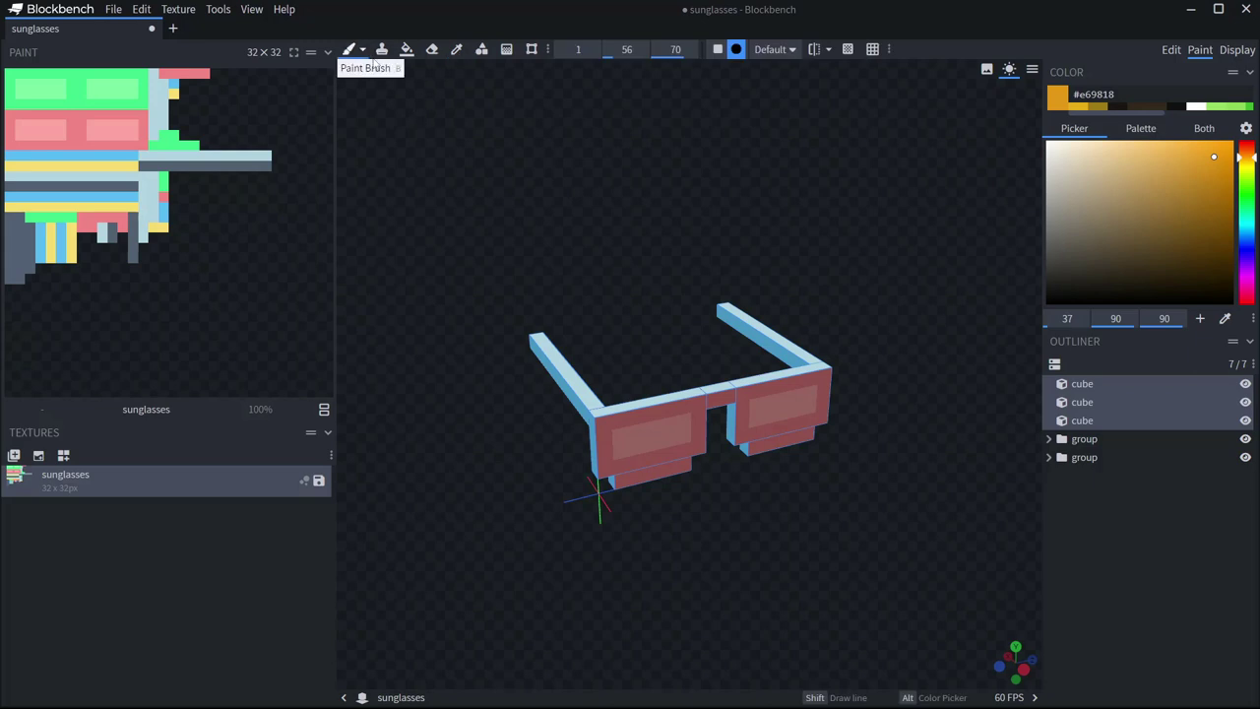
left_click(405, 50)
left_click(457, 49)
left_click(456, 78)
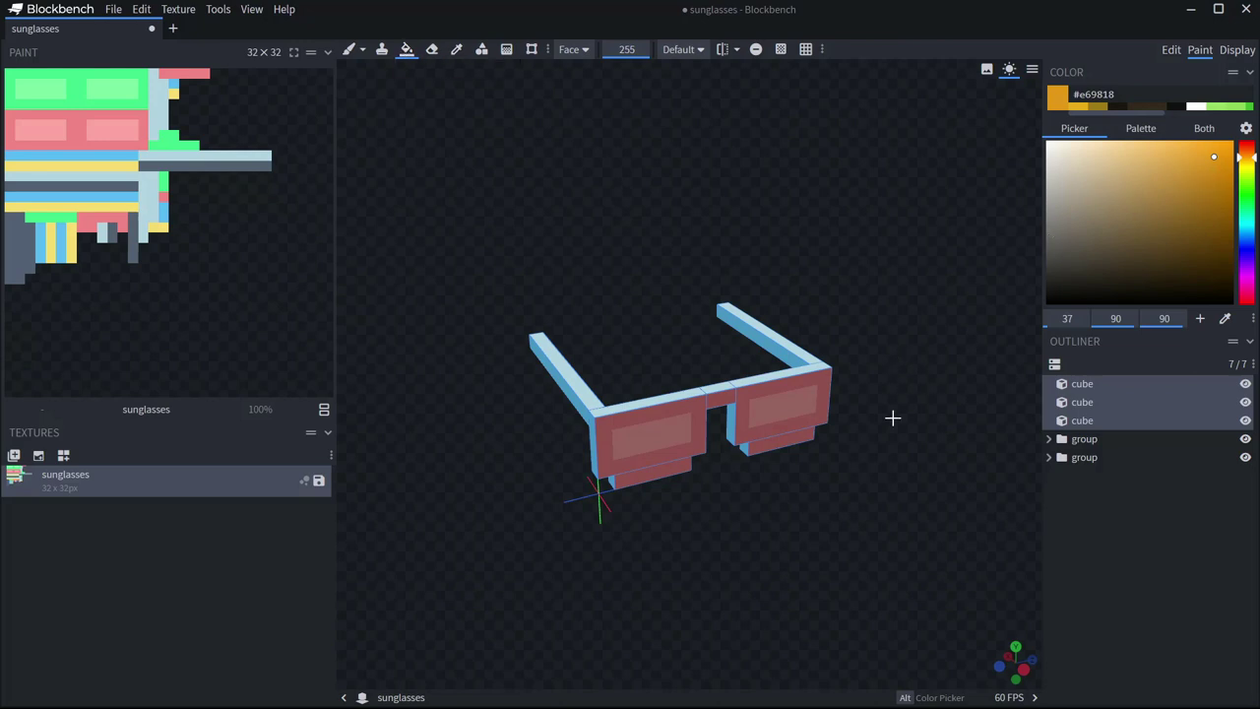
Fill the visible lens fronts, tops, sides, bridge, top bar and temple arm faces orange.
left_click(771, 412)
left_click(811, 379)
left_click(763, 335)
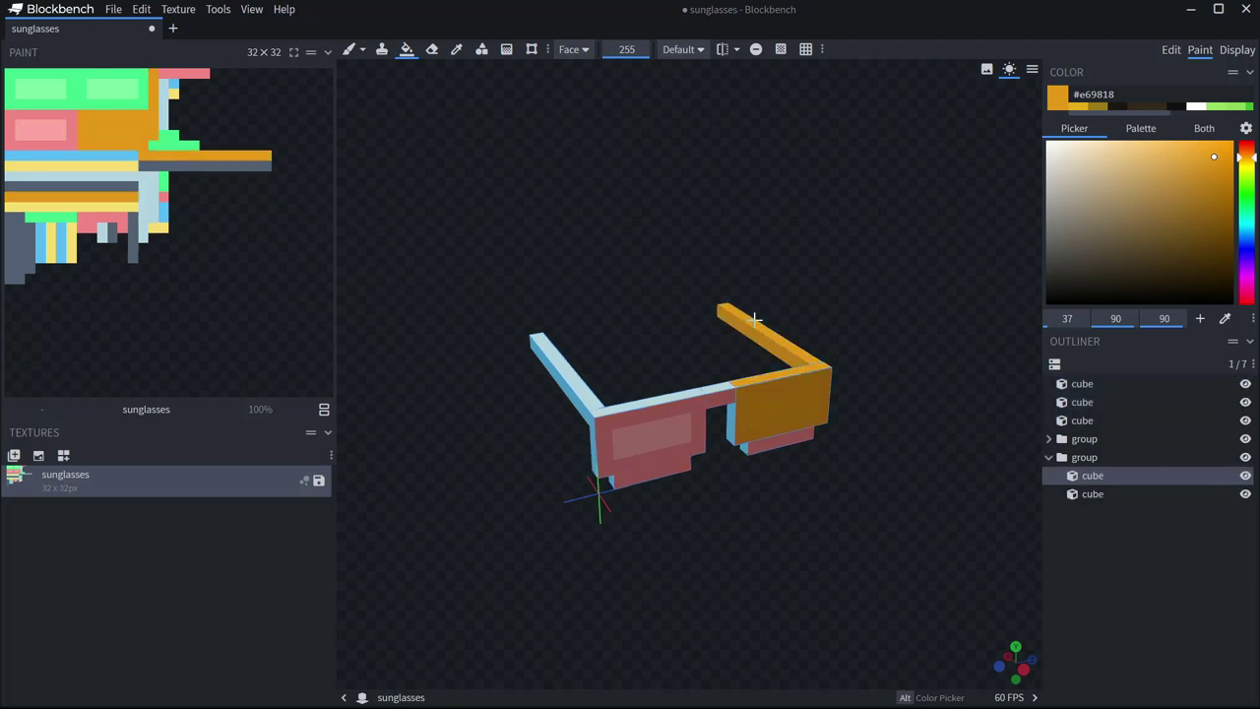
left_click(611, 436)
left_click(627, 405)
left_click(726, 389)
left_click(593, 396)
left_click(581, 405)
left_click(591, 425)
left_click(642, 464)
left_click(734, 408)
left_click(783, 442)
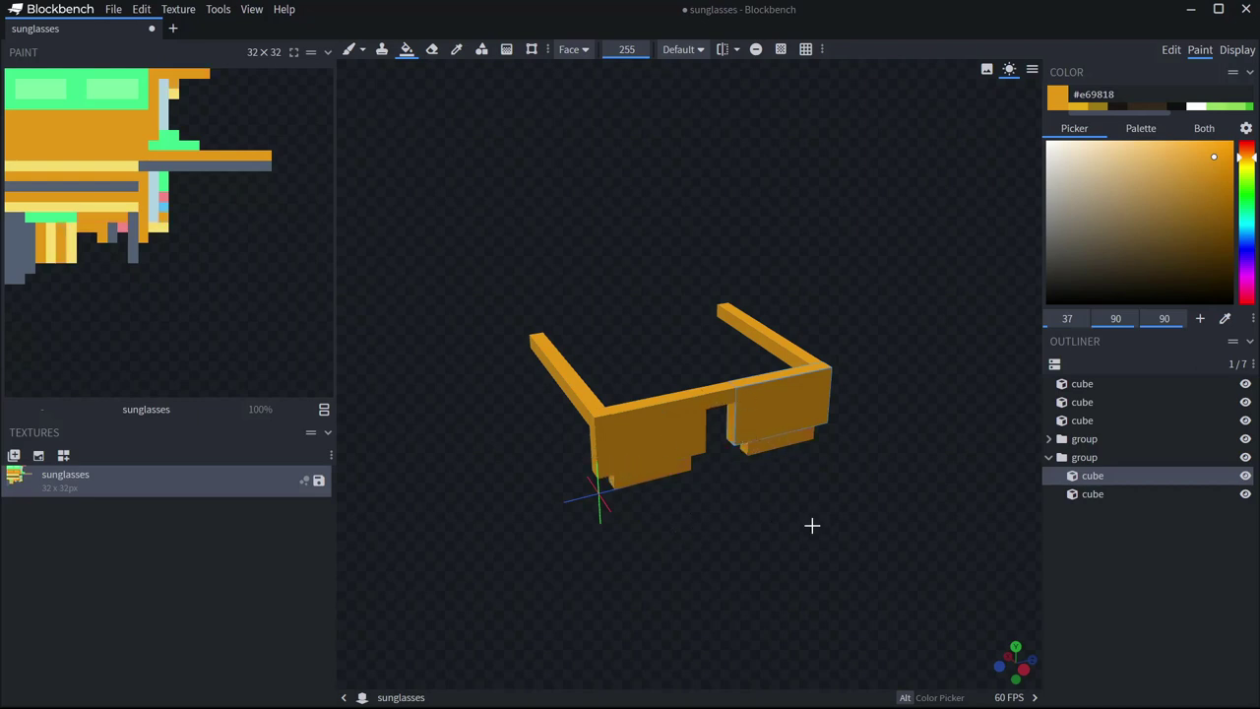
Fill the hidden lens, top bar, arm and inner faces orange from other angles.
left_click_drag(824, 526, 627, 385)
left_click(583, 367)
left_click(579, 372)
left_click(585, 309)
left_click(647, 374)
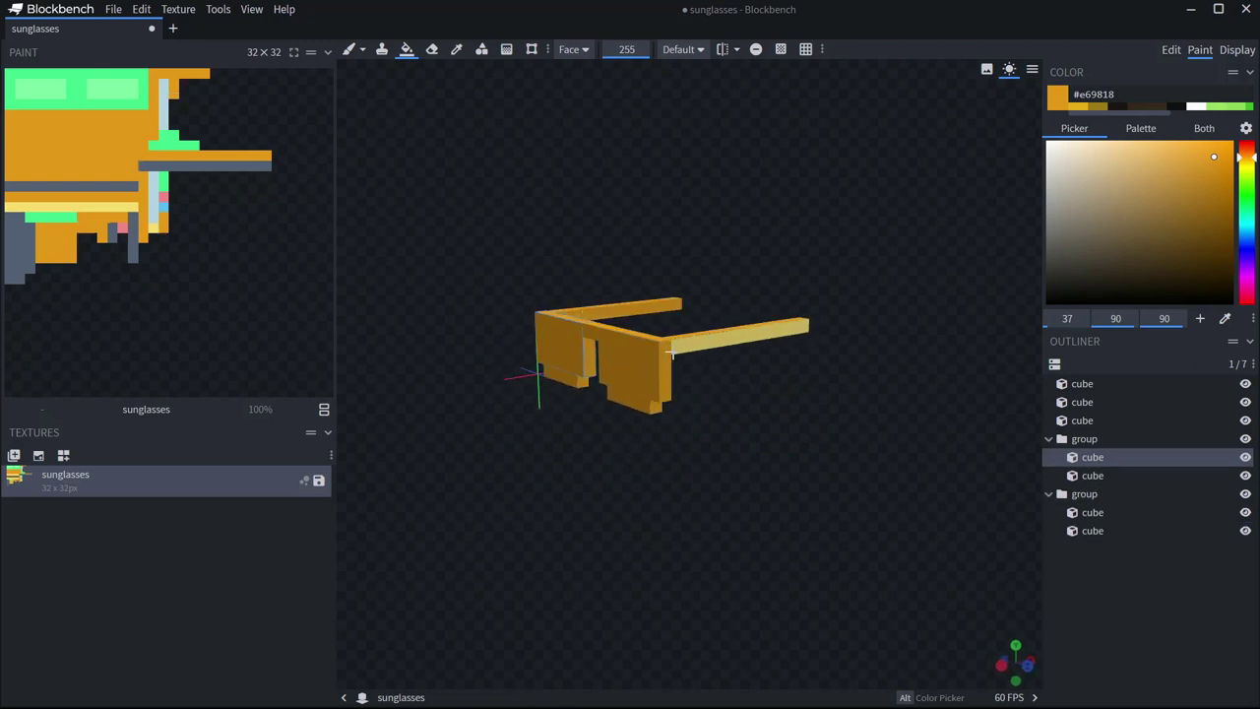
left_click(670, 351)
mouse_move(726, 429)
left_mouse_down()
mouse_move(621, 479)
mouse_move(645, 390)
mouse_move(588, 397)
left_mouse_up()
left_click(656, 374)
left_click(685, 378)
left_click(778, 325)
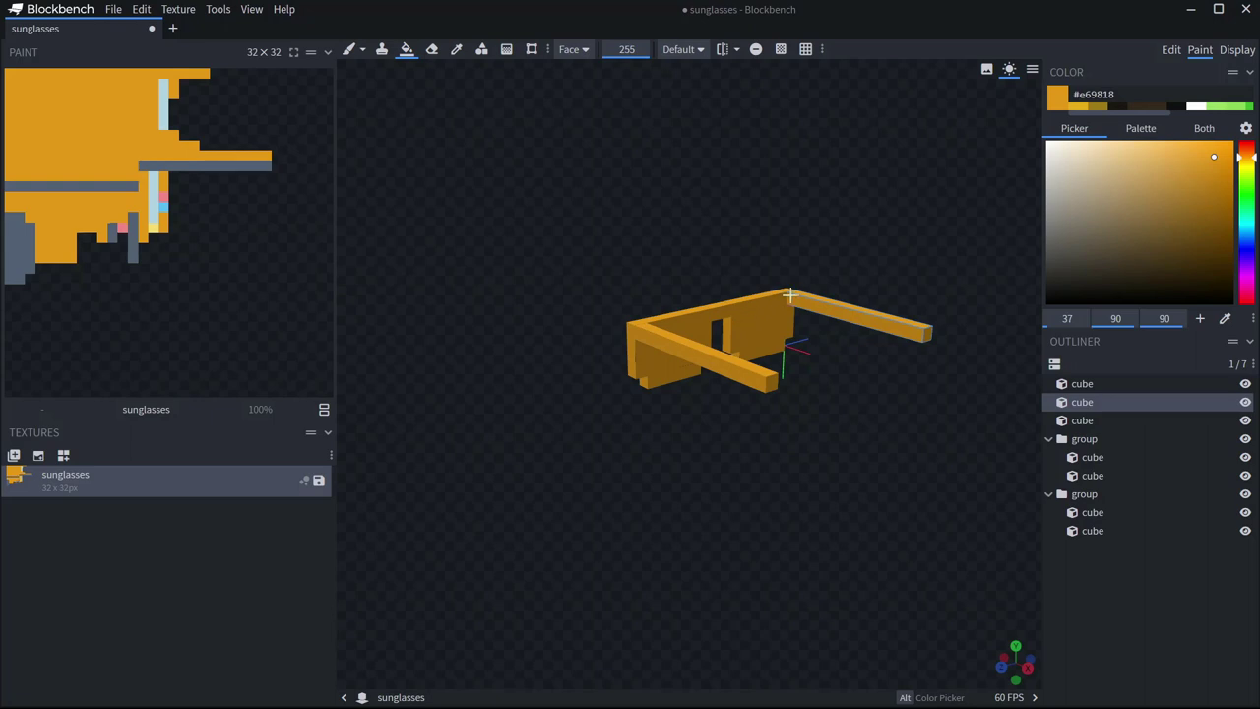
left_click(778, 306)
left_click(573, 49)
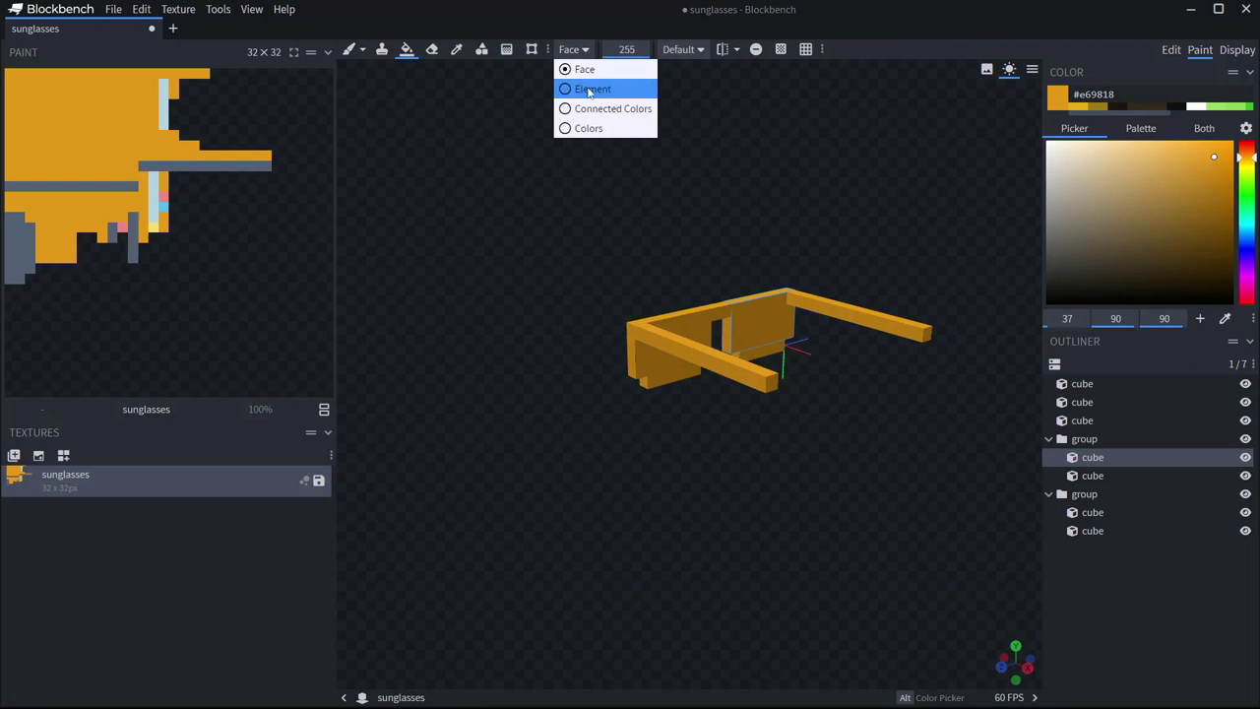
Switch to Element fill mode and fill the bridge, front bars and inner cubes entirely orange.
left_click(589, 89)
left_click(804, 295)
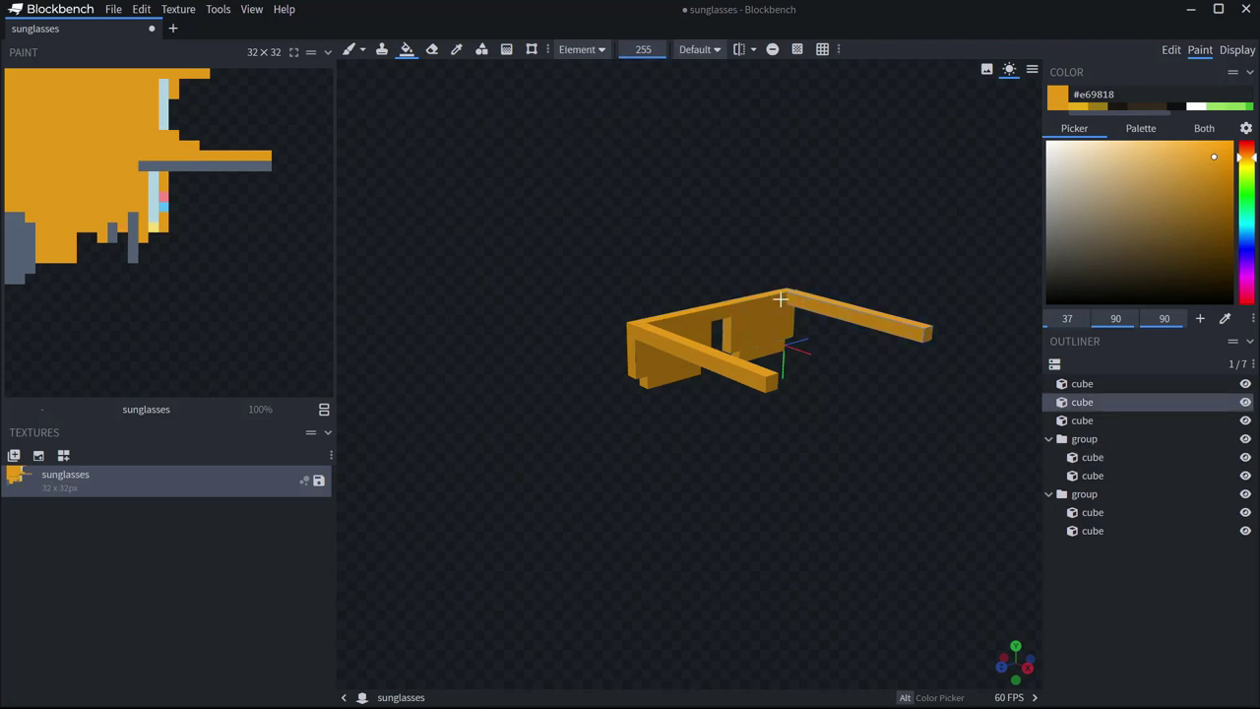
left_click(780, 300)
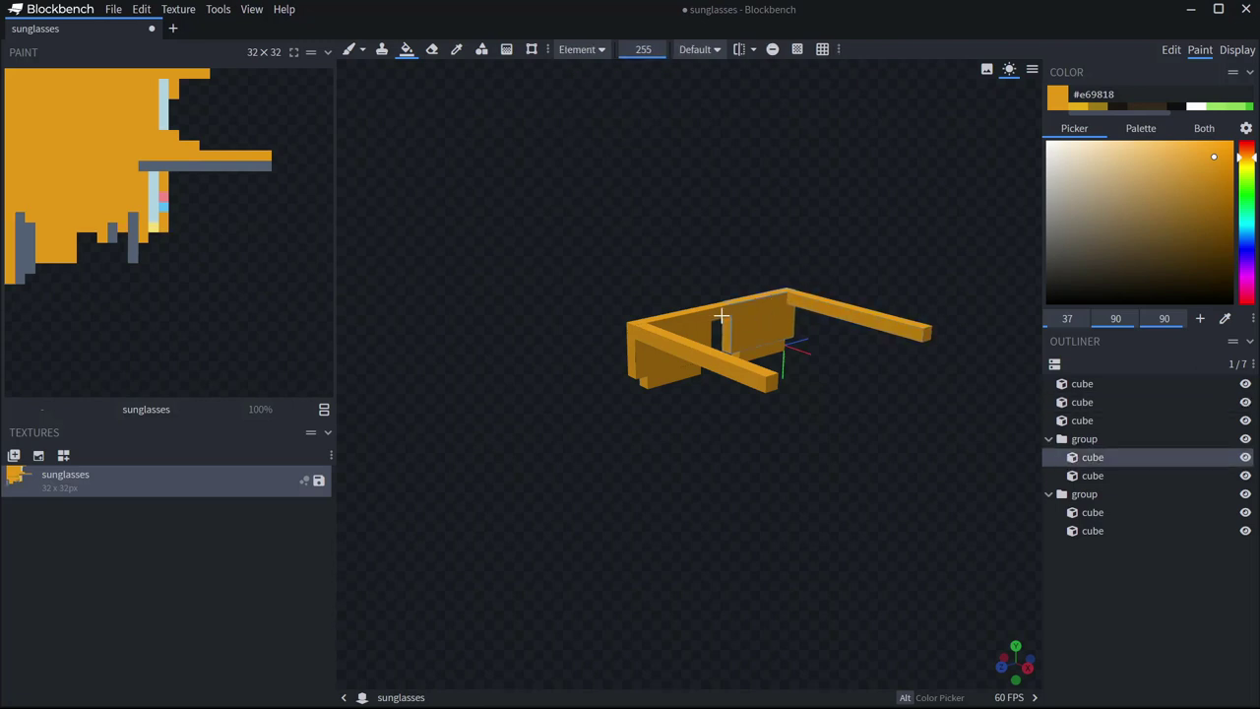
left_click(722, 315)
left_click(678, 330)
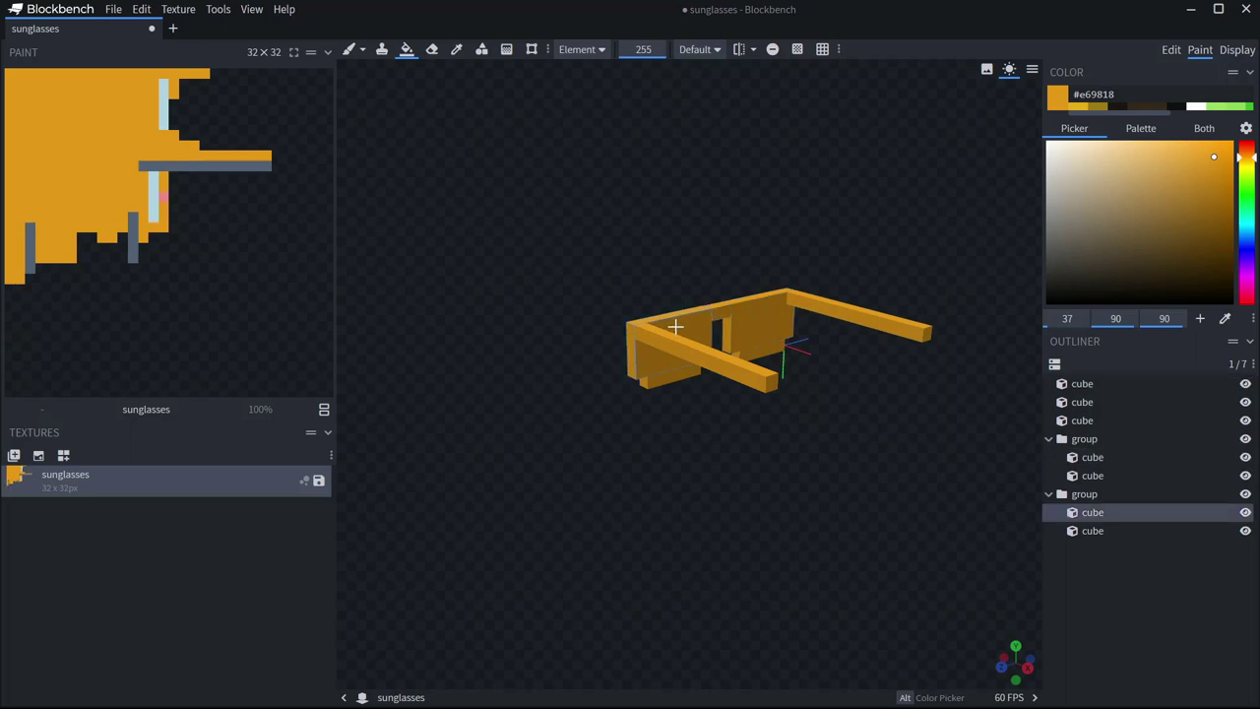
left_click(676, 348)
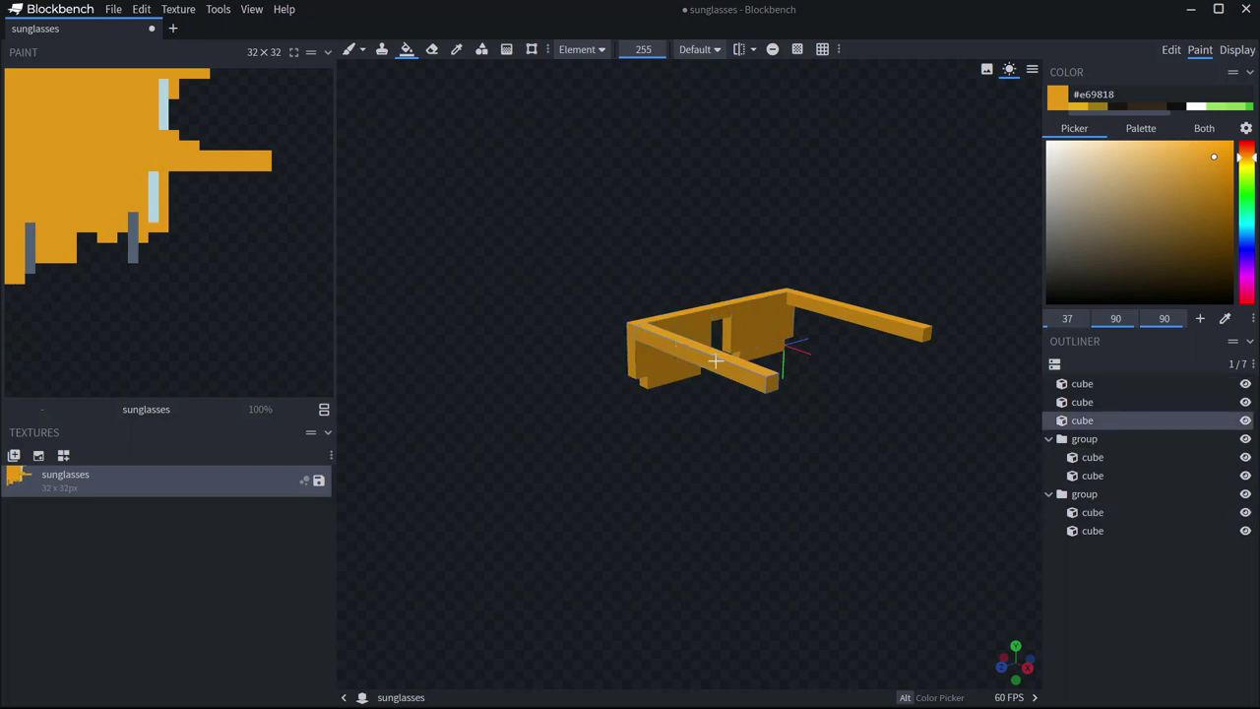
left_click(677, 373)
left_click(773, 347)
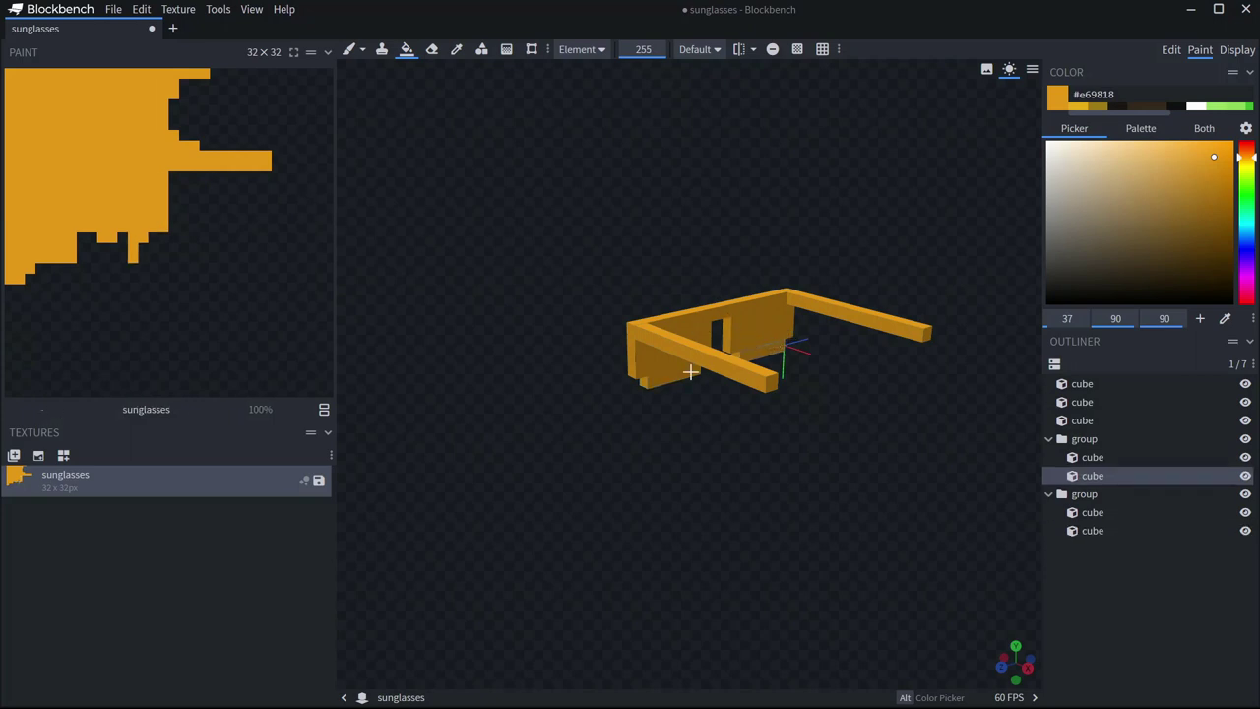
left_click_drag(676, 382, 825, 406)
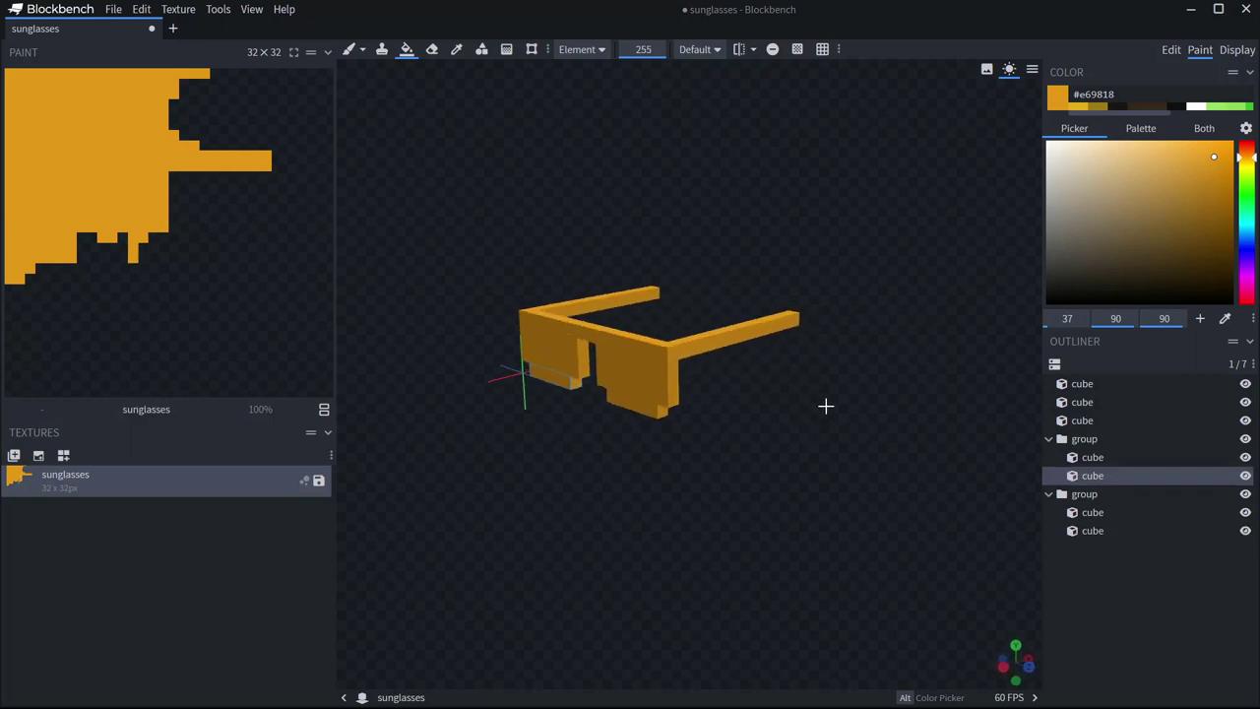
Return to Face fill mode and fill the last remaining lens face orange.
left_click(579, 49)
left_click(581, 66)
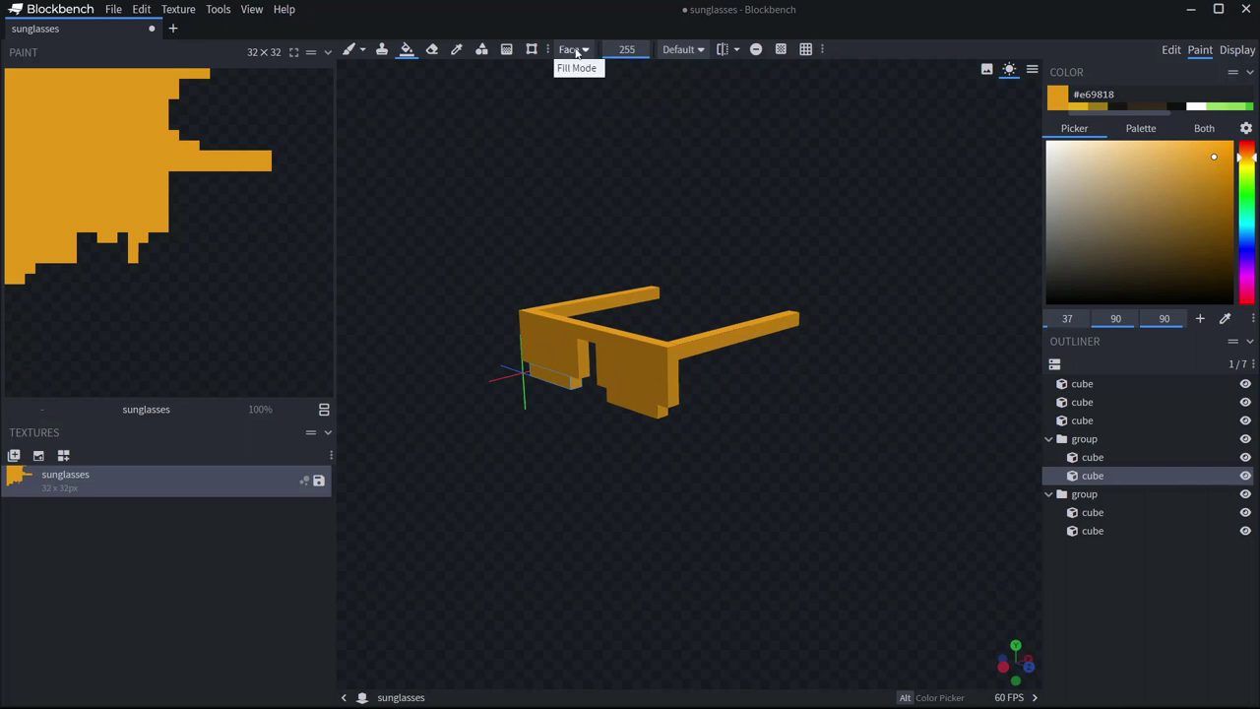
left_click(631, 357)
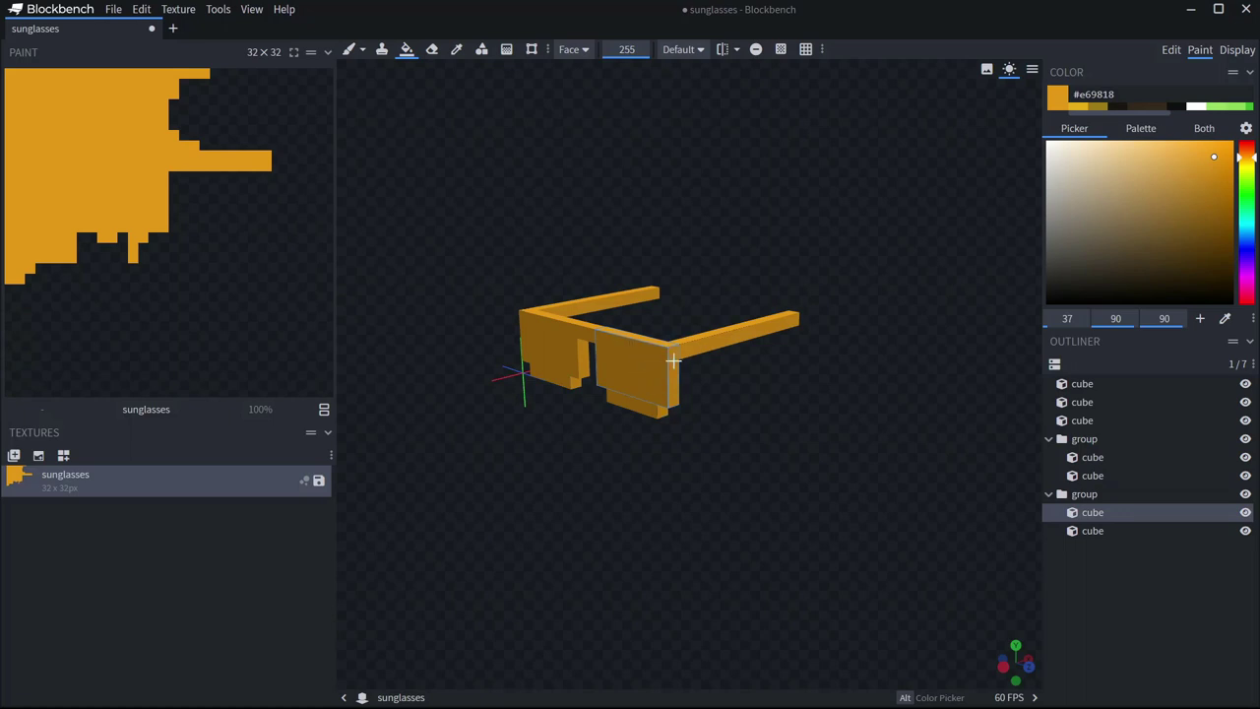
left_click_drag(714, 436, 799, 436)
scroll(790, 383, "down", 2)
scroll(630, 413, "up", 5)
right_click_drag(751, 455, 860, 403)
left_click_drag(860, 402, 819, 434)
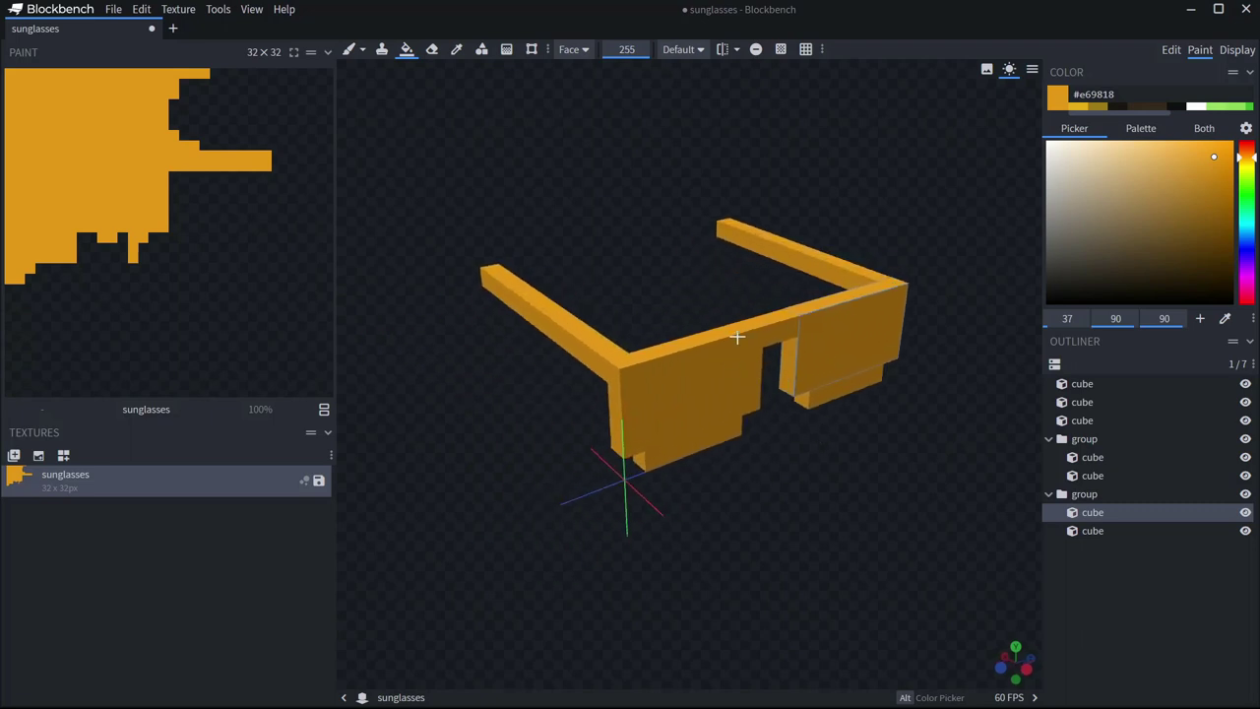
left_click(568, 52)
left_click(891, 62)
Set up a Smooth Brush with size 4, softness 100, higher opacity and colour #ce8917.
left_click(362, 51)
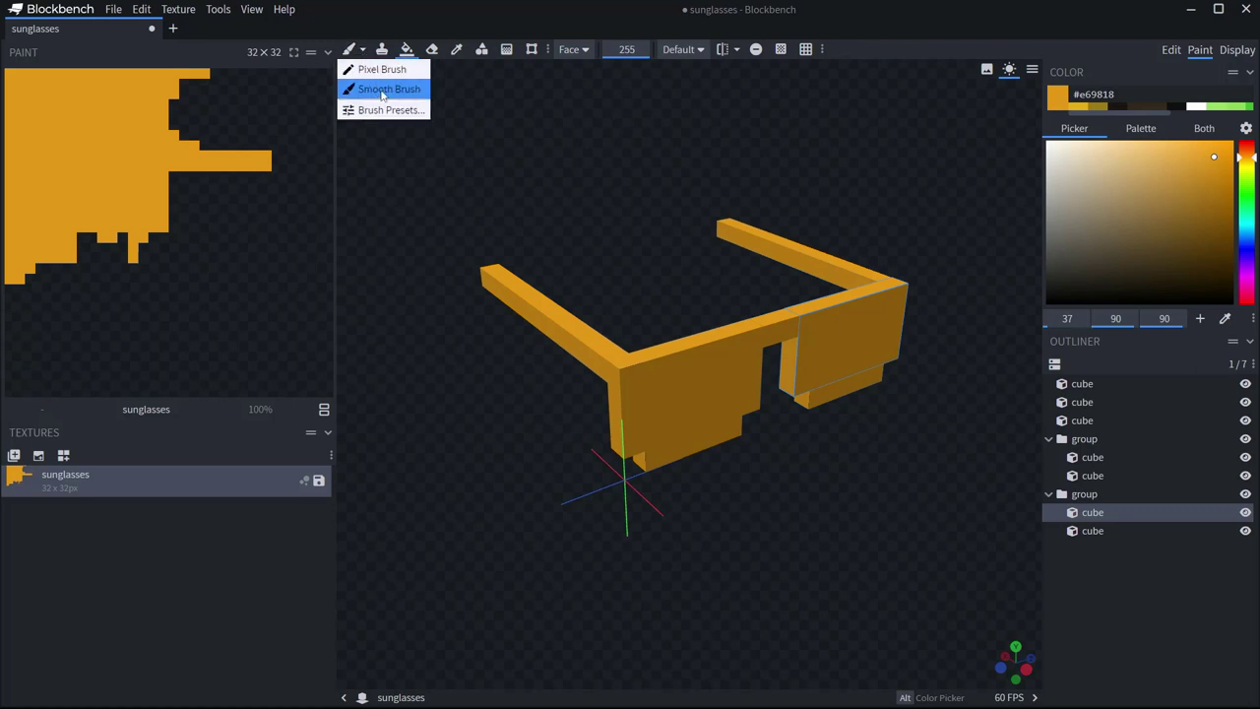
left_click(383, 90)
left_click_drag(585, 49, 575, 49)
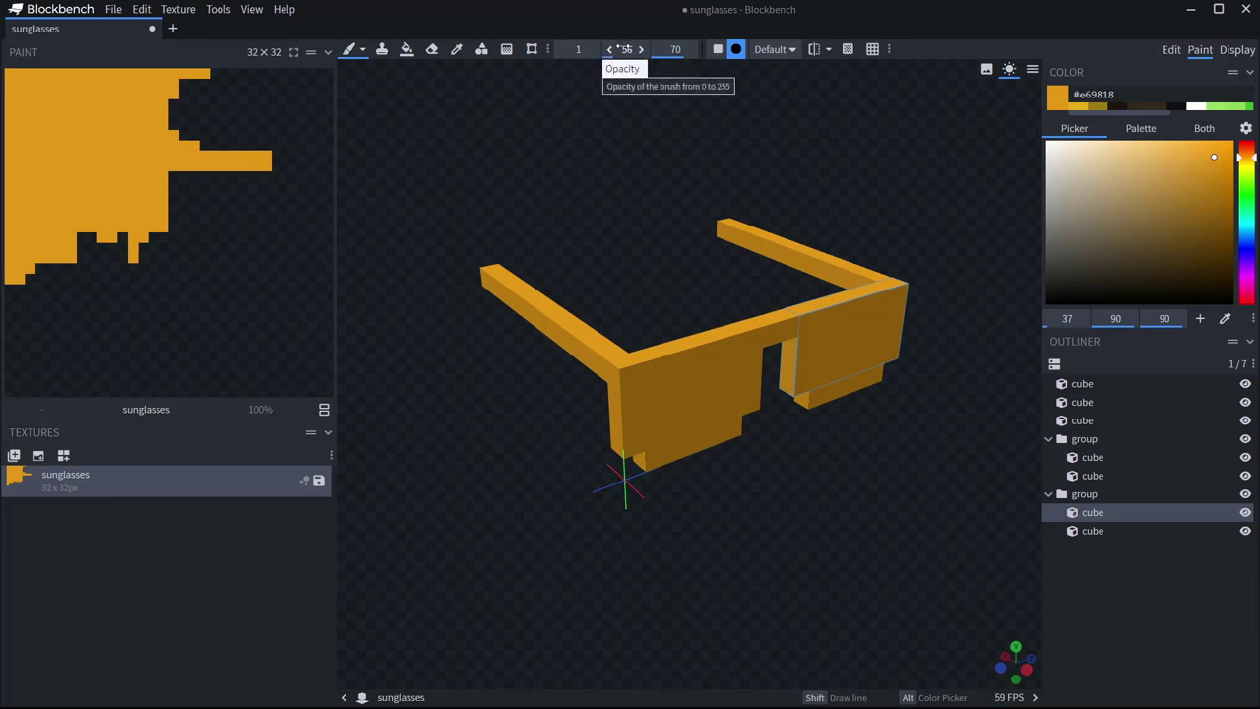
mouse_move(676, 49)
left_mouse_down()
mouse_move(705, 50)
mouse_move(675, 49)
left_mouse_up()
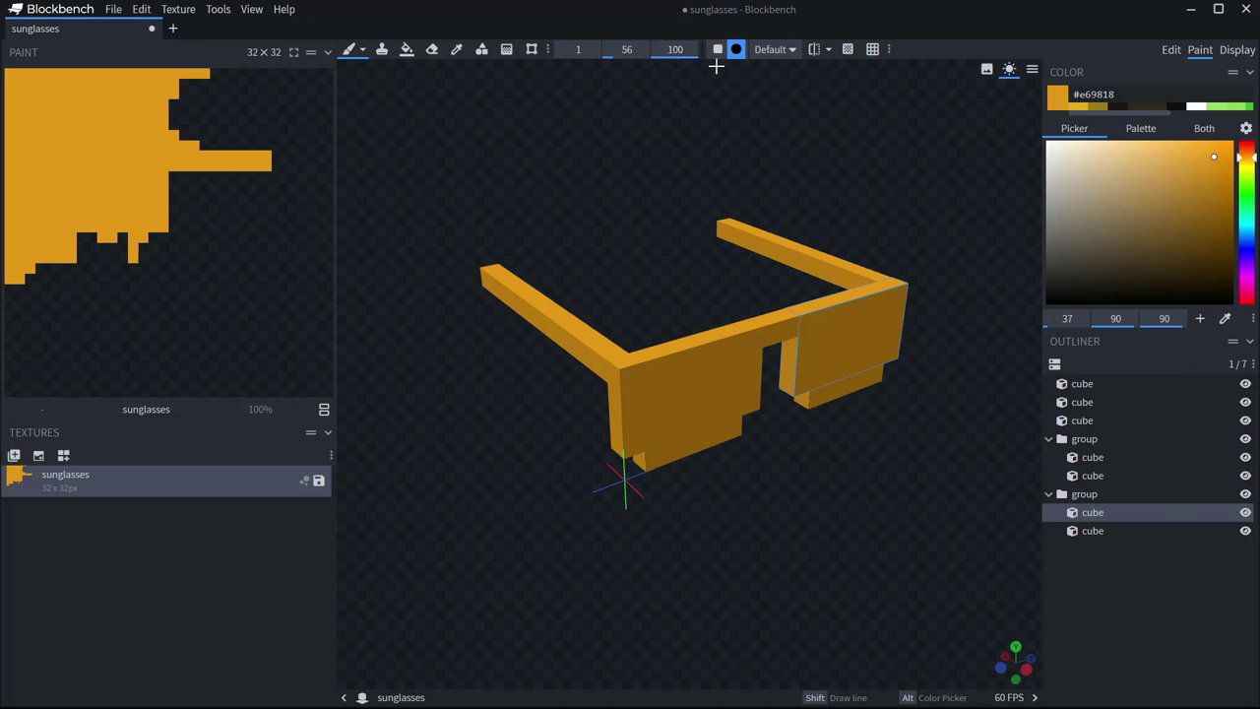
left_click(1215, 177)
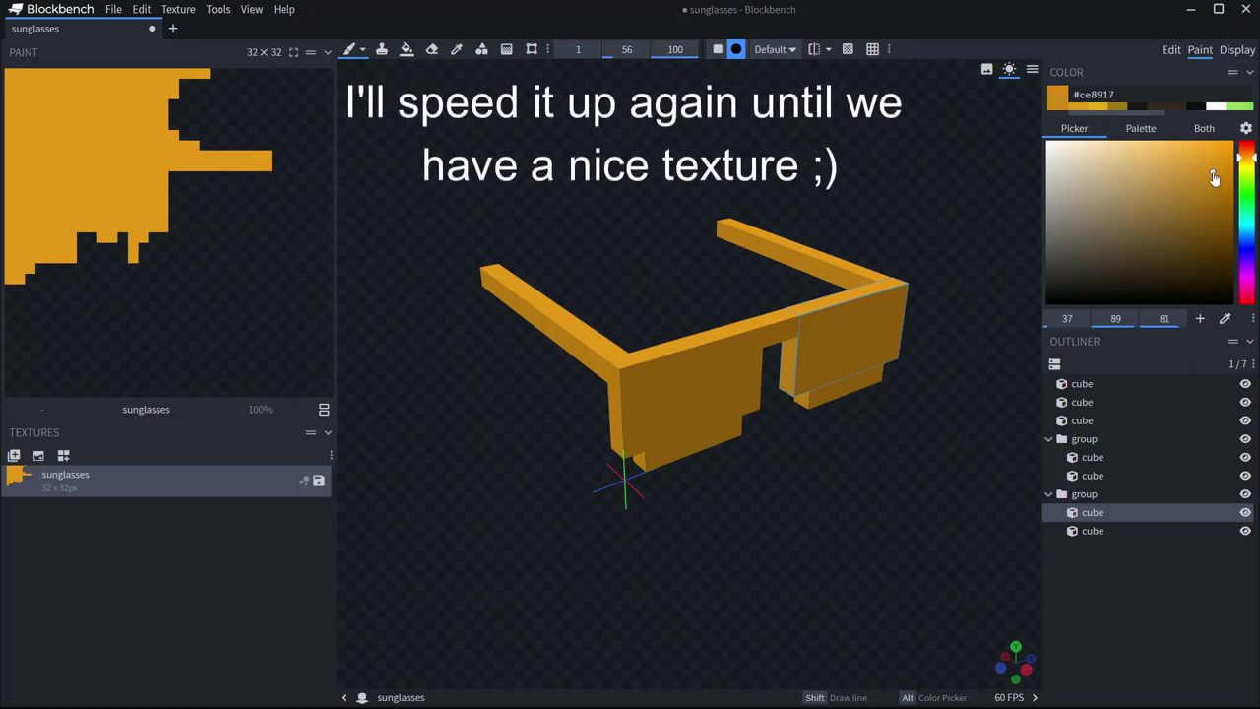
right_click_drag(807, 463, 745, 442)
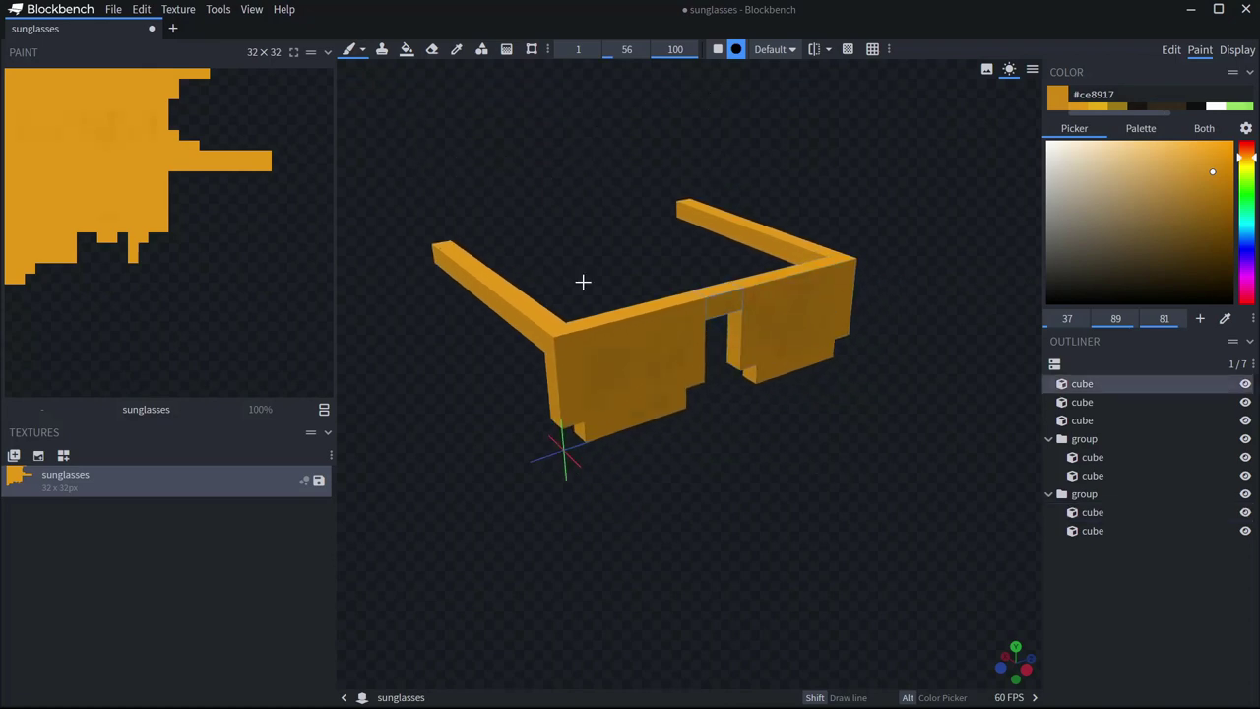
left_click_drag(626, 49, 650, 49)
Pick progressively darker browns and paint dark strokes along the temple arms.
mouse_move(697, 194)
left_mouse_down()
mouse_move(848, 256)
mouse_move(650, 417)
mouse_move(515, 419)
left_mouse_up()
left_click(512, 310, "alt")
mouse_move(818, 362)
left_mouse_down()
mouse_move(726, 219)
mouse_move(790, 289)
mouse_move(790, 368)
mouse_move(567, 315)
mouse_move(587, 372)
mouse_move(746, 197)
mouse_move(540, 273)
mouse_move(569, 325)
mouse_move(709, 276)
mouse_move(813, 318)
mouse_move(656, 348)
mouse_move(600, 412)
mouse_move(571, 386)
mouse_move(795, 240)
mouse_move(607, 414)
mouse_move(774, 251)
mouse_move(568, 326)
mouse_move(498, 391)
mouse_move(951, 436)
mouse_move(603, 426)
mouse_move(436, 281)
mouse_move(700, 292)
mouse_move(858, 374)
mouse_move(723, 297)
mouse_move(495, 285)
mouse_move(670, 262)
mouse_move(798, 285)
mouse_move(759, 238)
mouse_move(597, 562)
left_mouse_up()
left_click(791, 368, "alt")
left_click(814, 318, "alt")
left_click(603, 425, "alt")
mouse_move(670, 345)
left_mouse_down()
mouse_move(864, 267)
mouse_move(718, 216)
mouse_move(509, 253)
mouse_move(608, 270)
mouse_move(811, 194)
mouse_move(888, 260)
mouse_move(940, 365)
left_mouse_up()
mouse_move(940, 365)
left_mouse_down()
mouse_move(726, 146)
mouse_move(535, 357)
mouse_move(502, 359)
mouse_move(669, 124)
mouse_move(889, 290)
mouse_move(617, 301)
mouse_move(595, 337)
left_mouse_up()
left_click(616, 302, "alt")
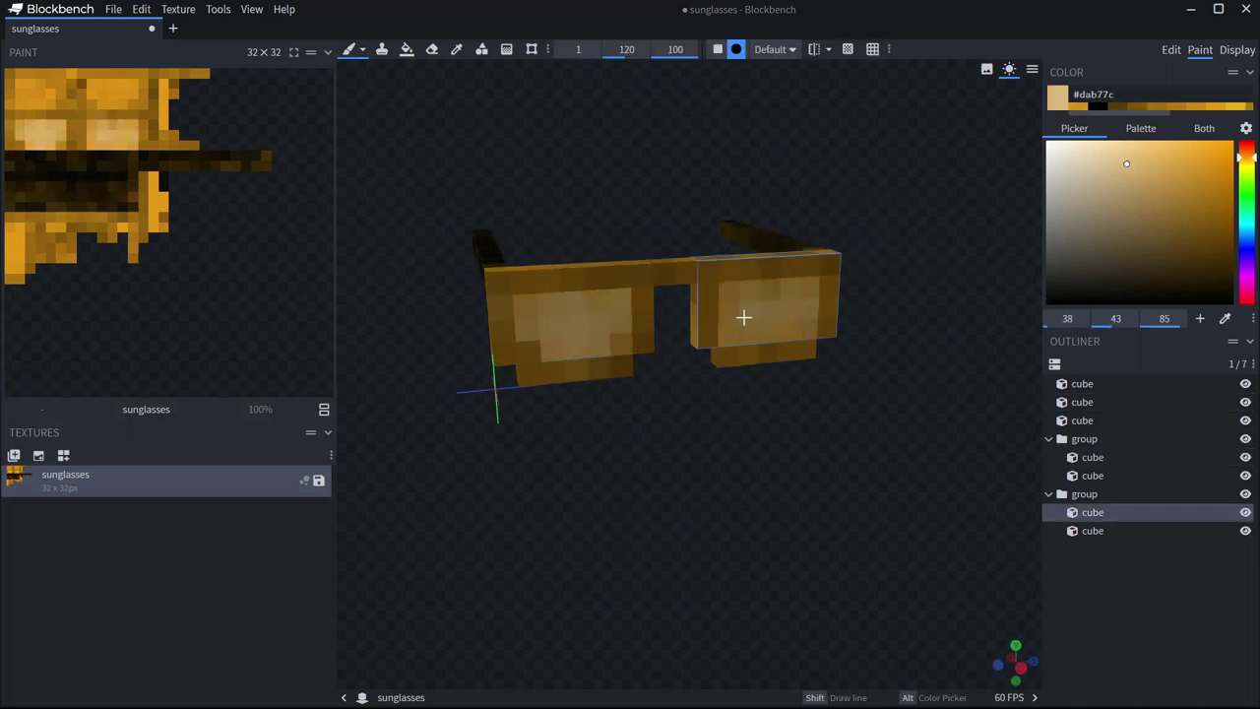
left_click(737, 295)
mouse_move(689, 315)
left_mouse_down()
mouse_move(584, 271)
mouse_move(631, 325)
mouse_move(777, 214)
mouse_move(635, 242)
left_mouse_up()
left_click(630, 325, "alt")
left_click(635, 243)
left_click_drag(645, 315, 830, 349)
left_click(734, 358, "alt")
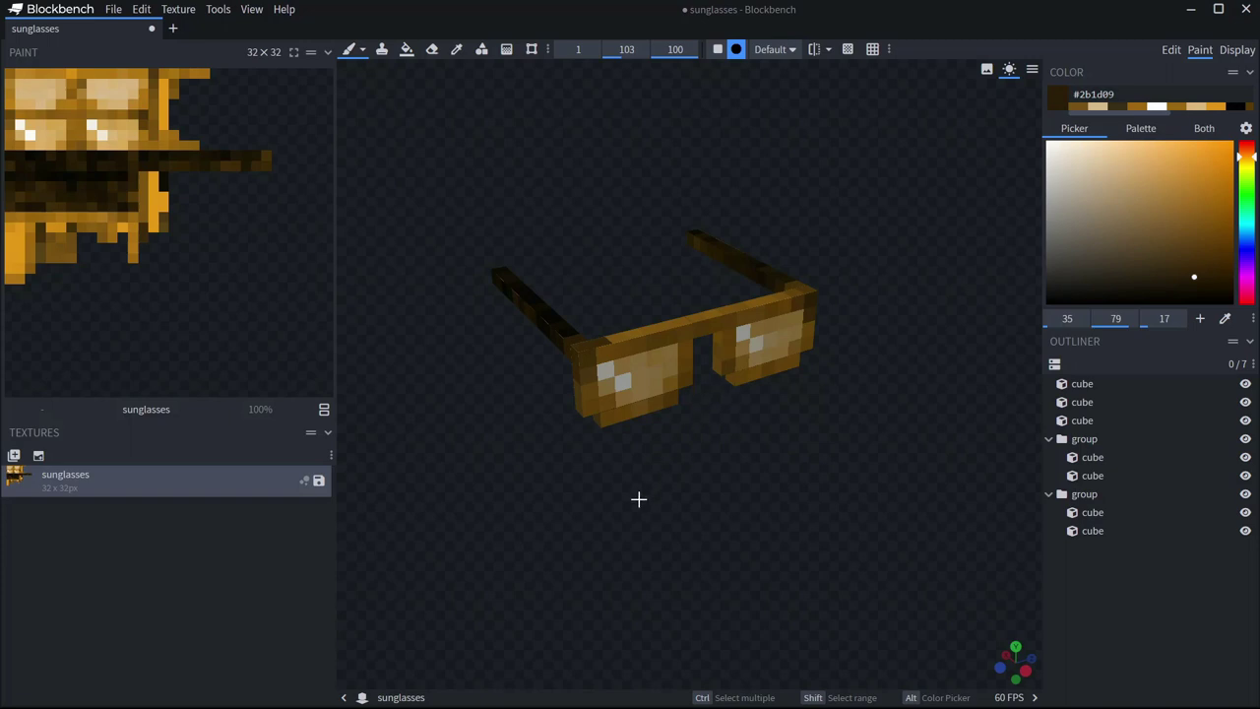
left_click_drag(563, 468, 577, 427)
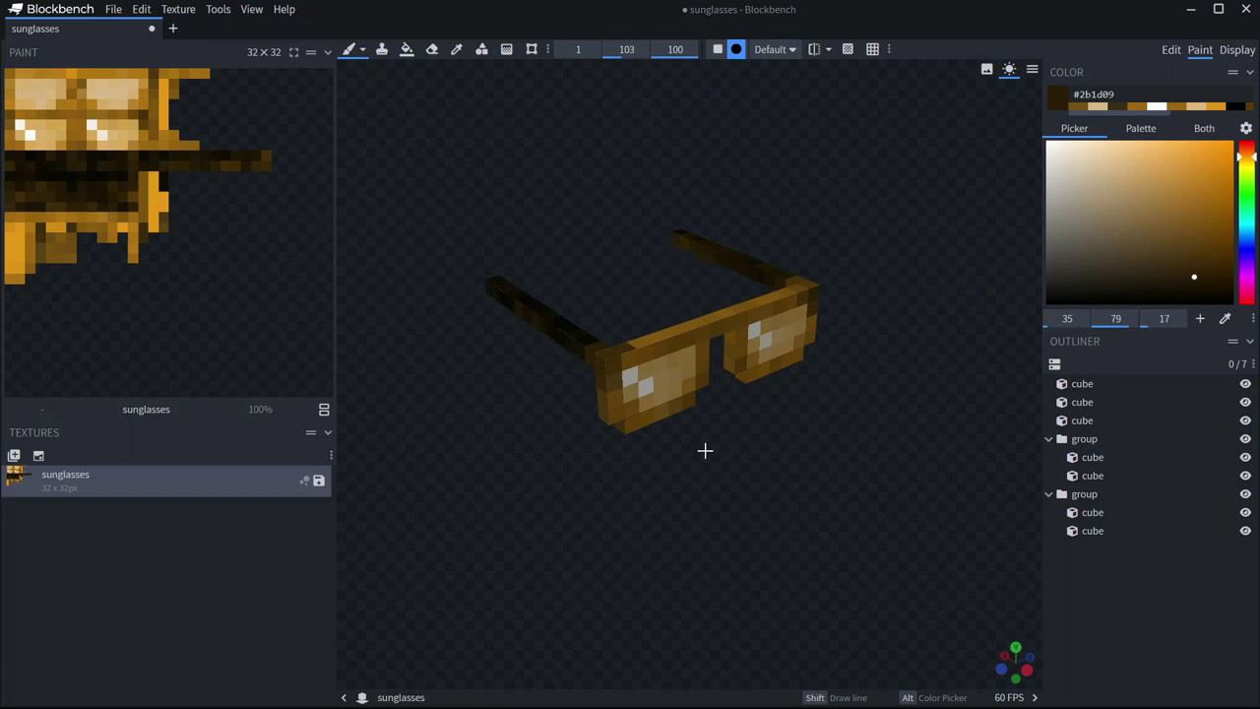
left_click_drag(703, 458, 674, 469)
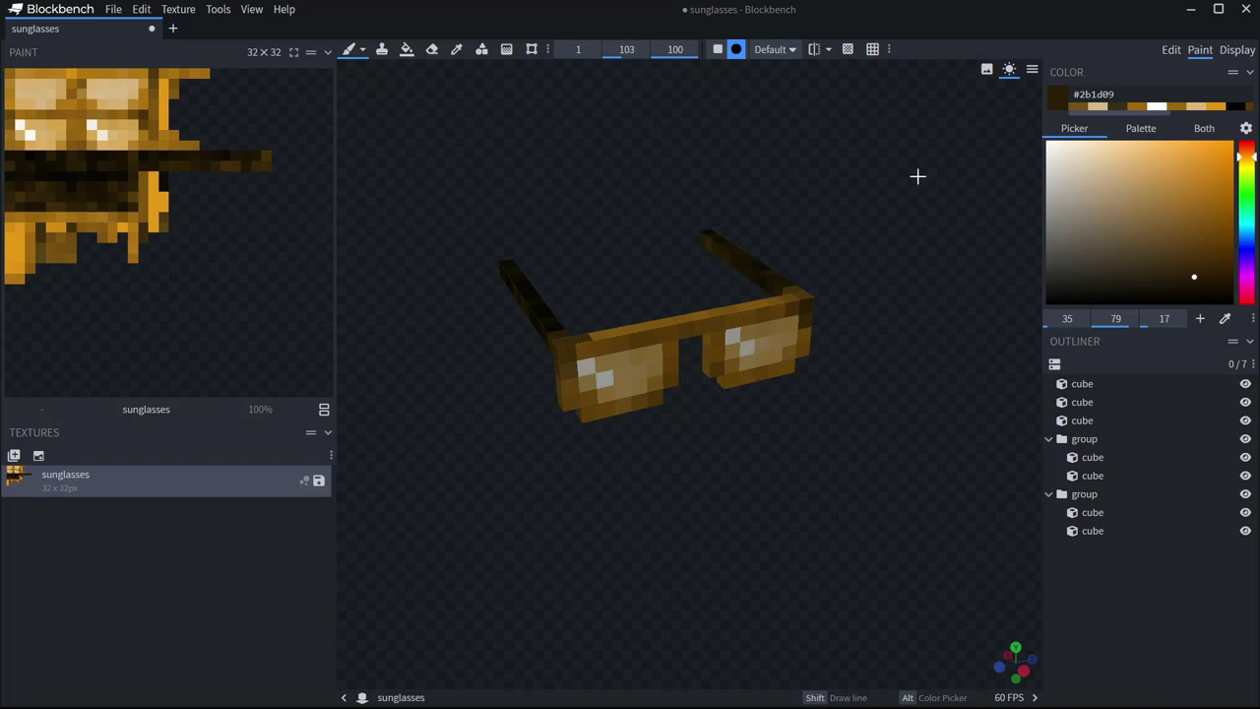
Preview the glasses in the Thirdperson, Firstperson, Head, Ground, Frame and GUI slots, ending on Thirdperson Right.
left_click(1237, 50)
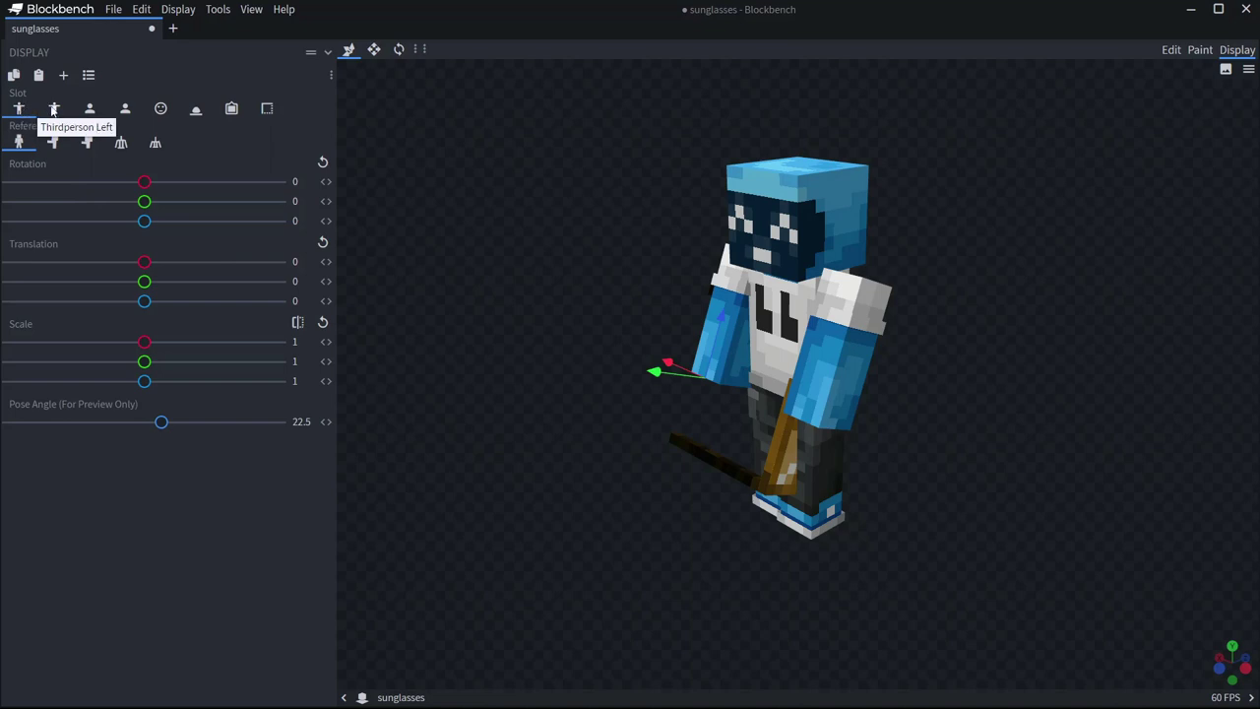
left_click(54, 109)
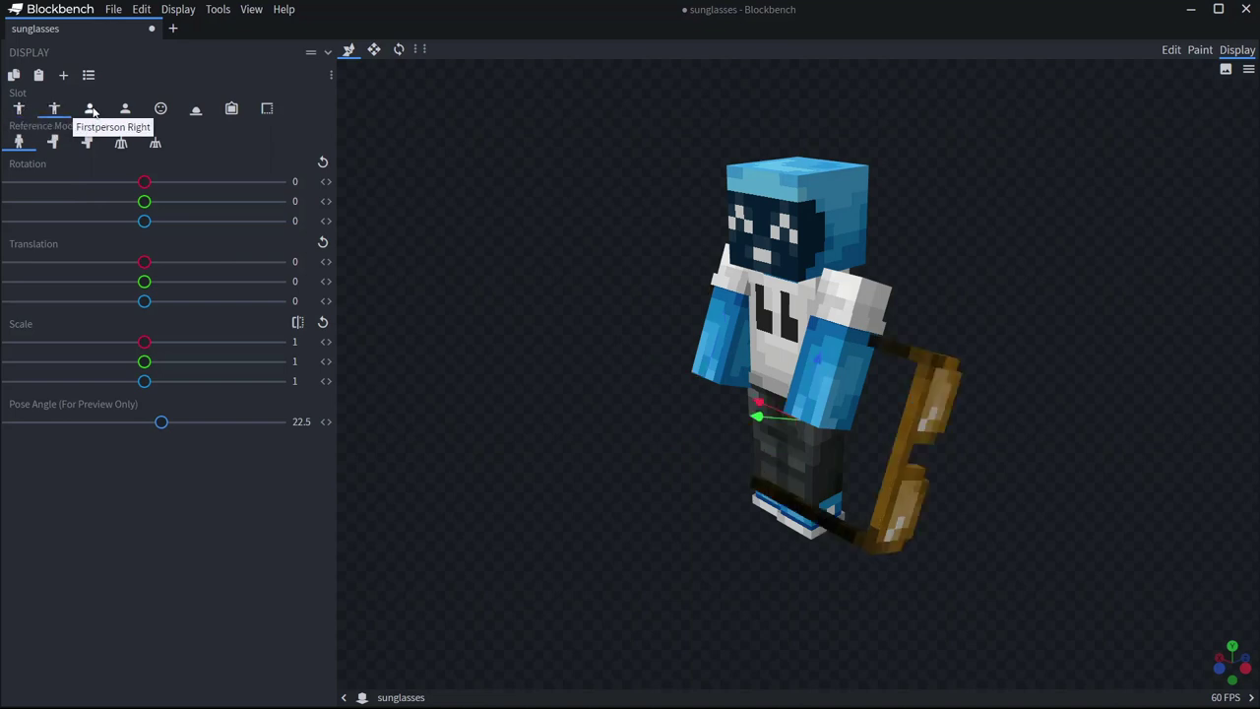
left_click(91, 109)
left_click(125, 109)
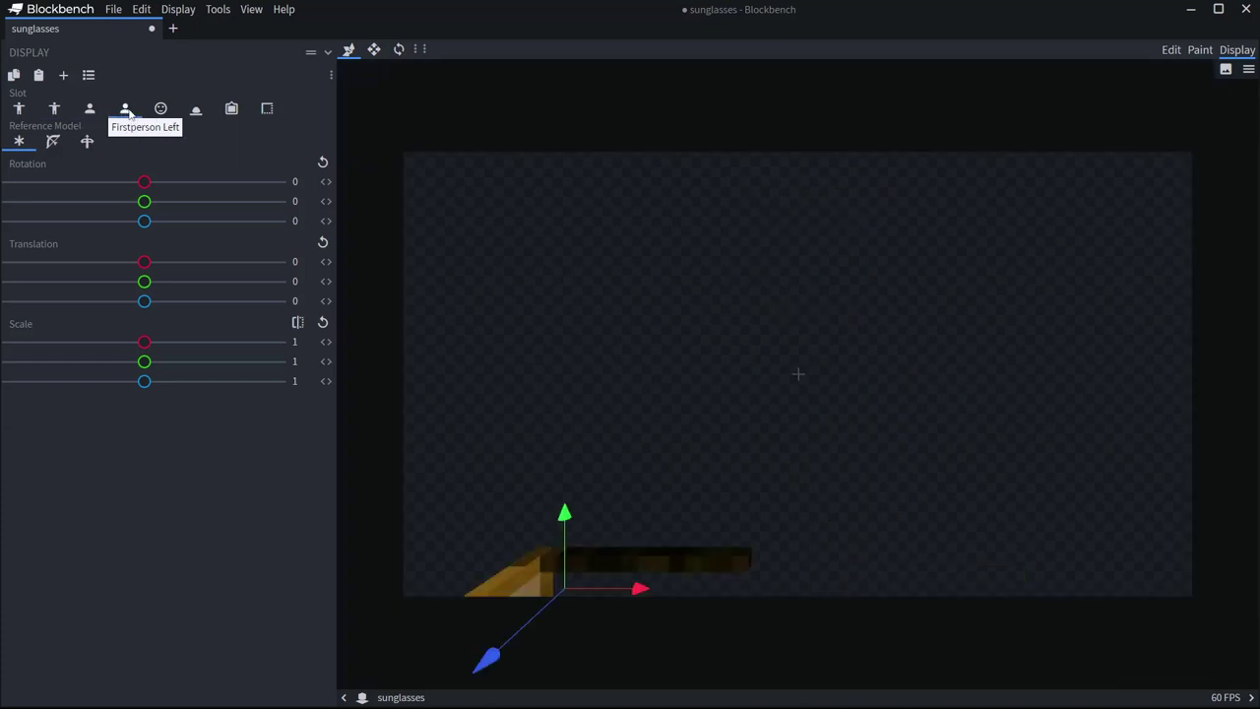
left_click(161, 109)
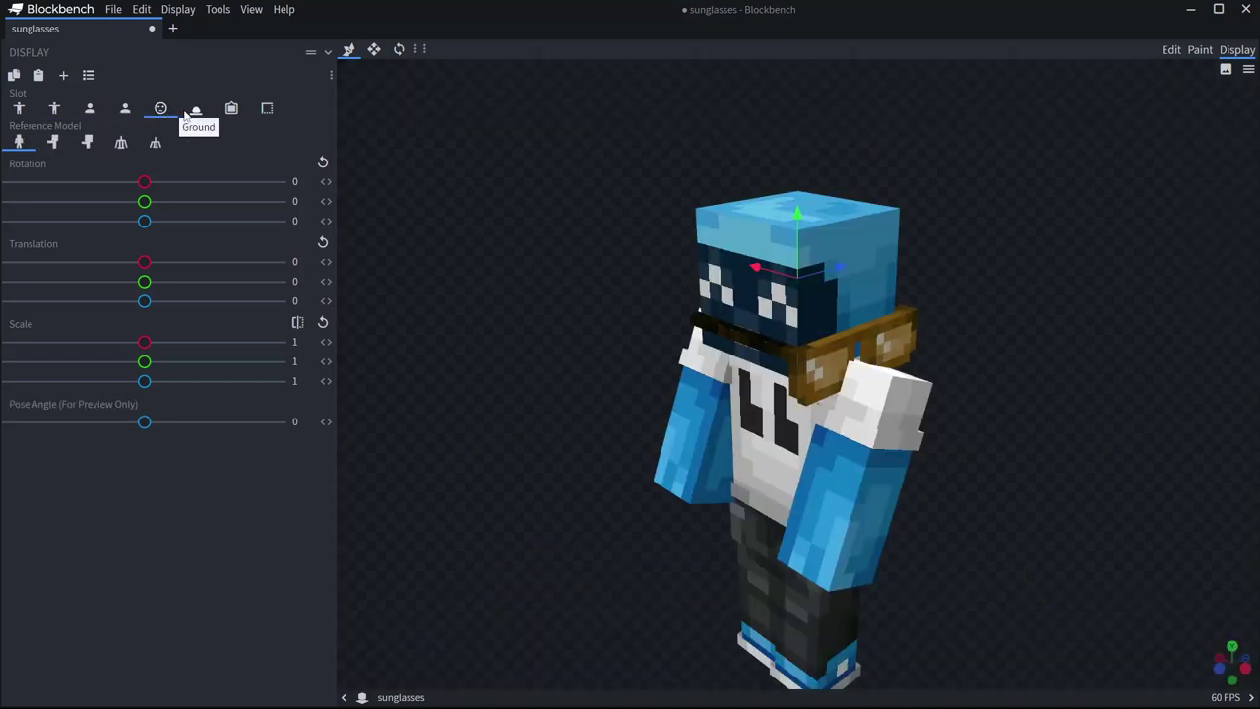
left_click(193, 111)
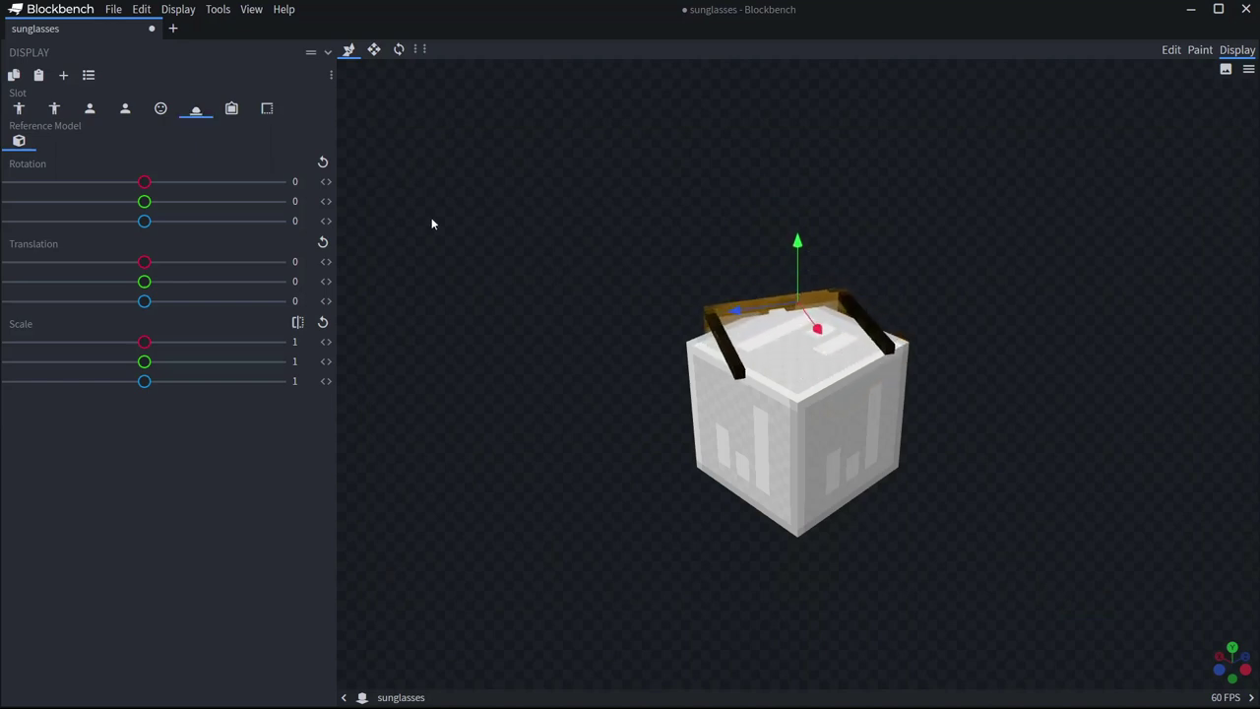
left_click(233, 109)
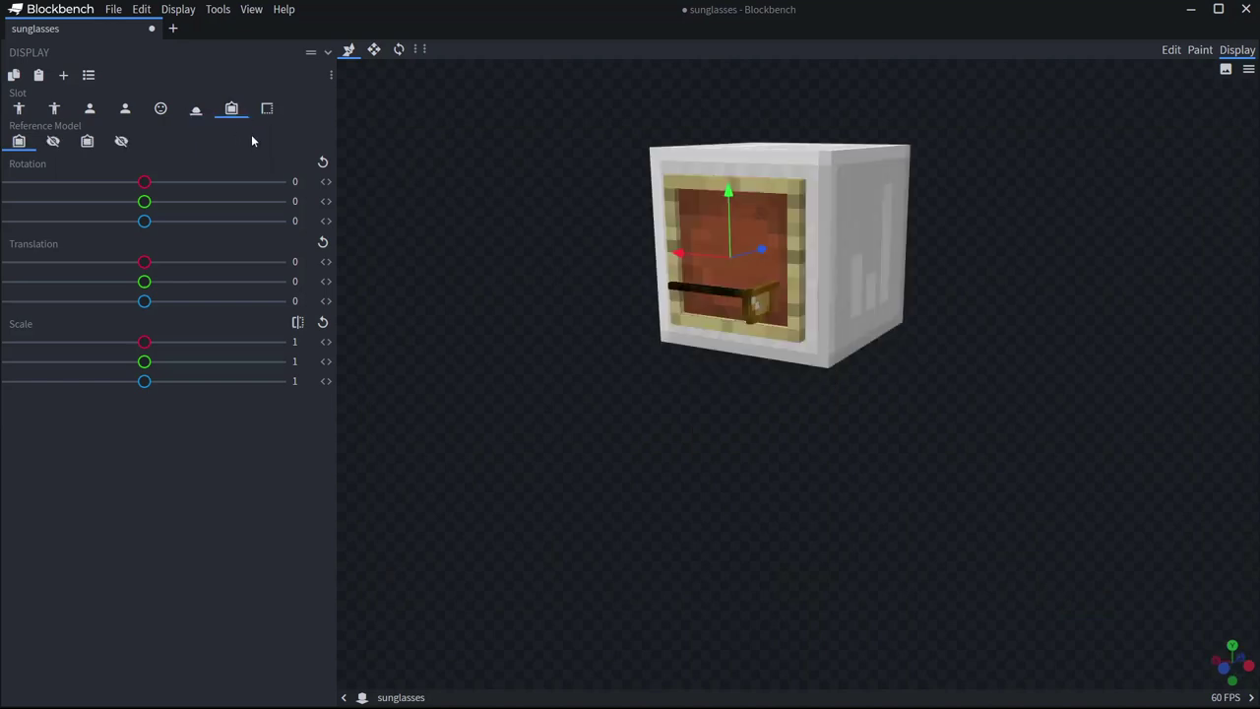
left_click(55, 142)
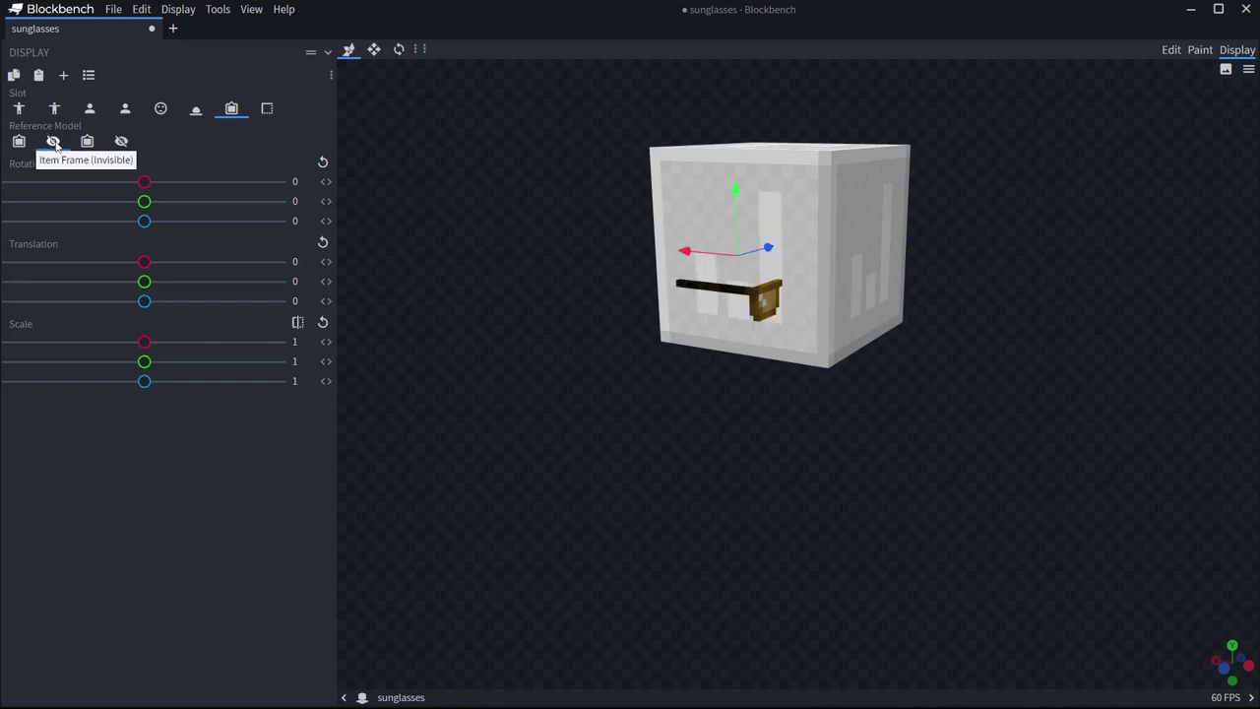
left_click(267, 108)
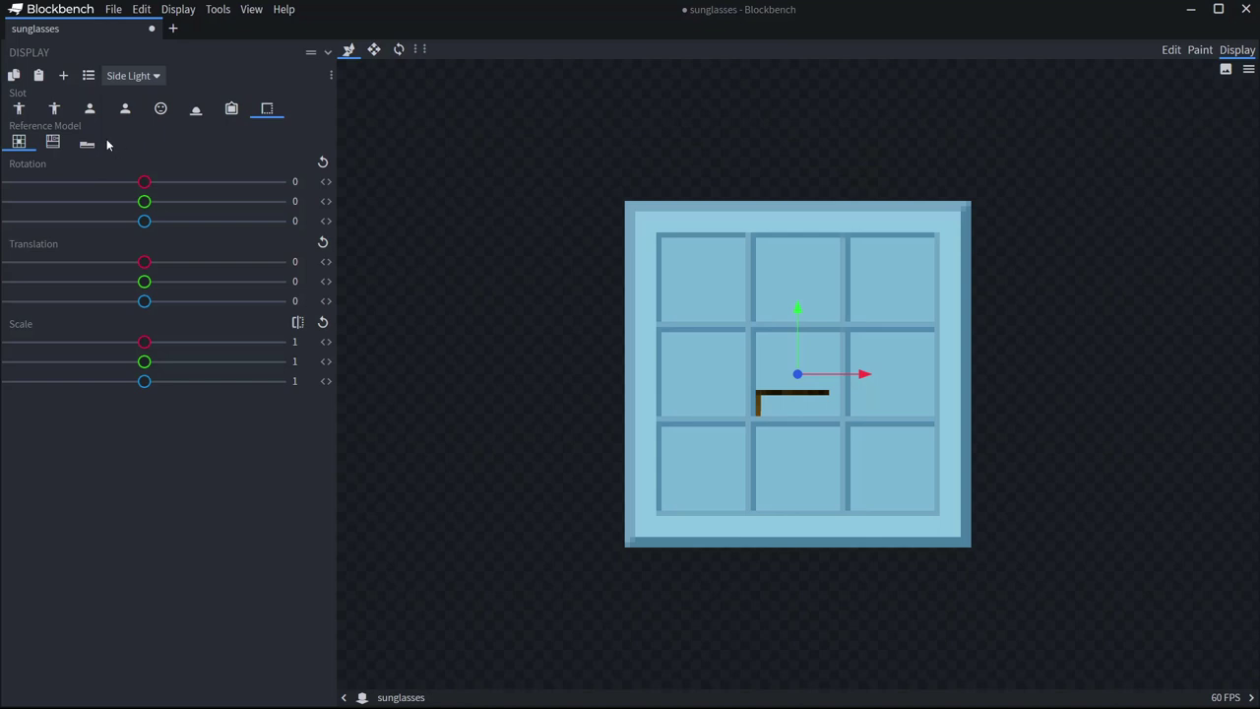
left_click(51, 144)
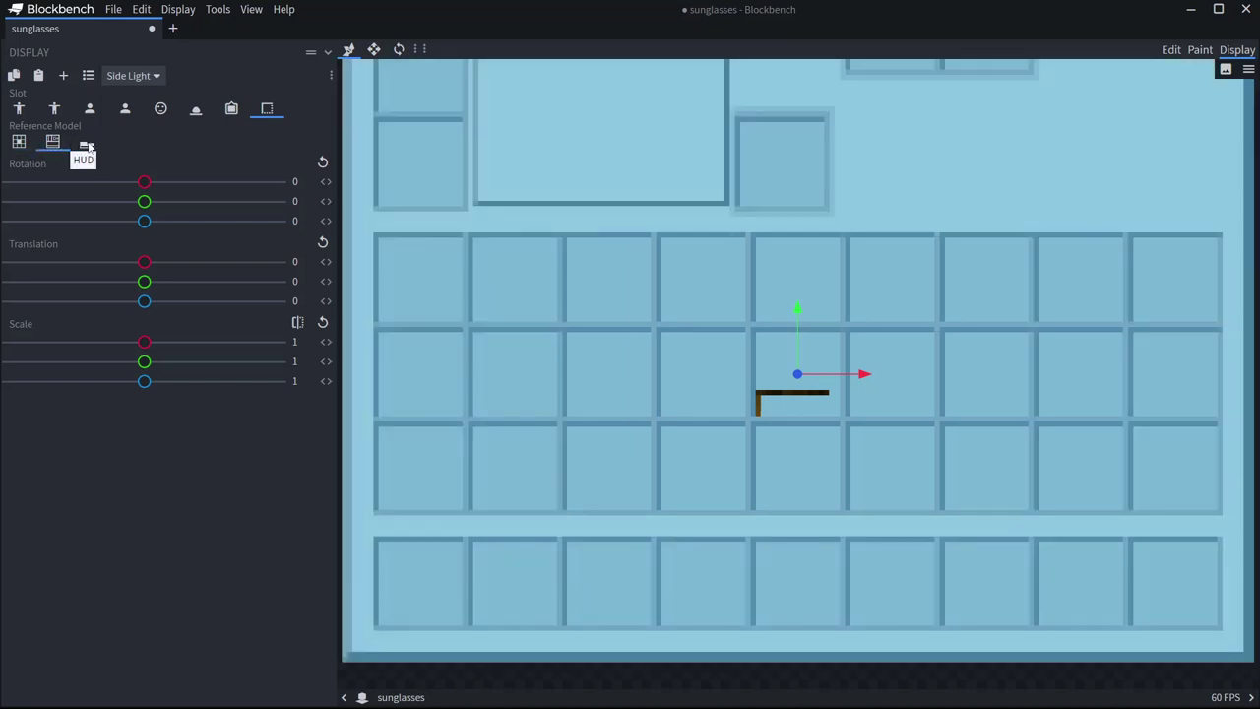
left_click(88, 146)
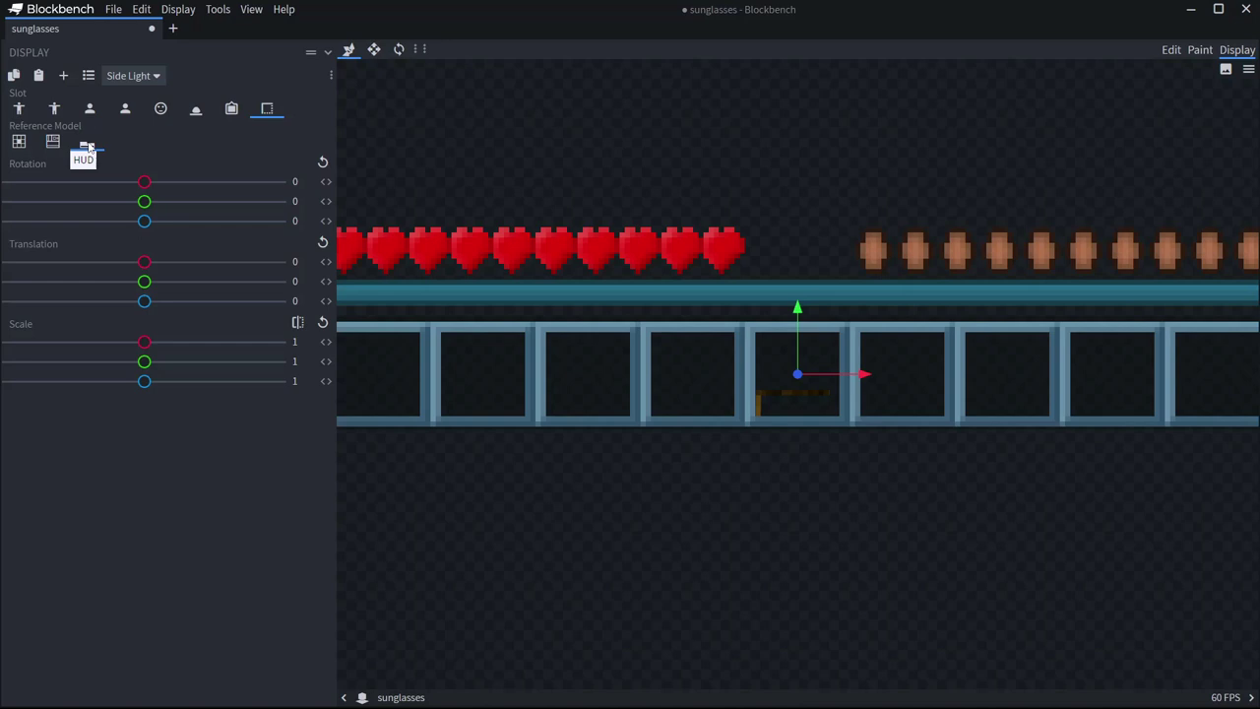
left_click(19, 108)
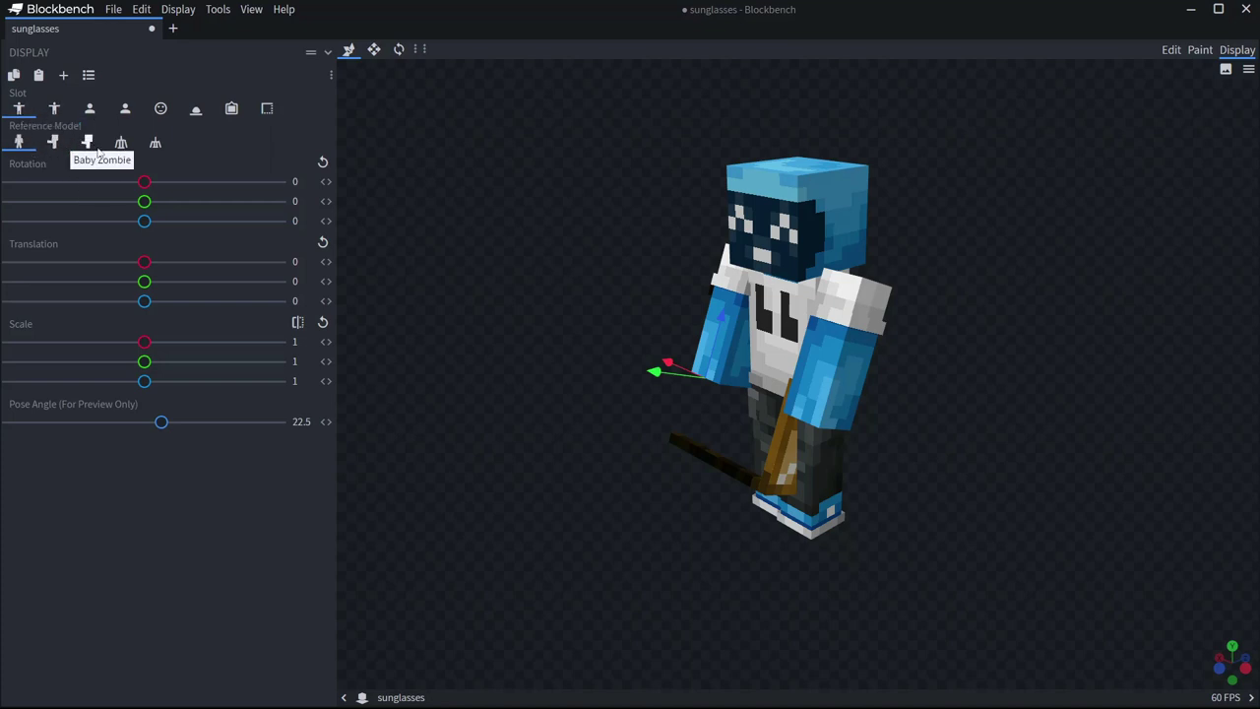
Give Thirdperson Right scale 0.42, rotation X 90 and Y -90, and translation Y -2.5, Z 3.5.
left_click_drag(846, 602, 937, 603)
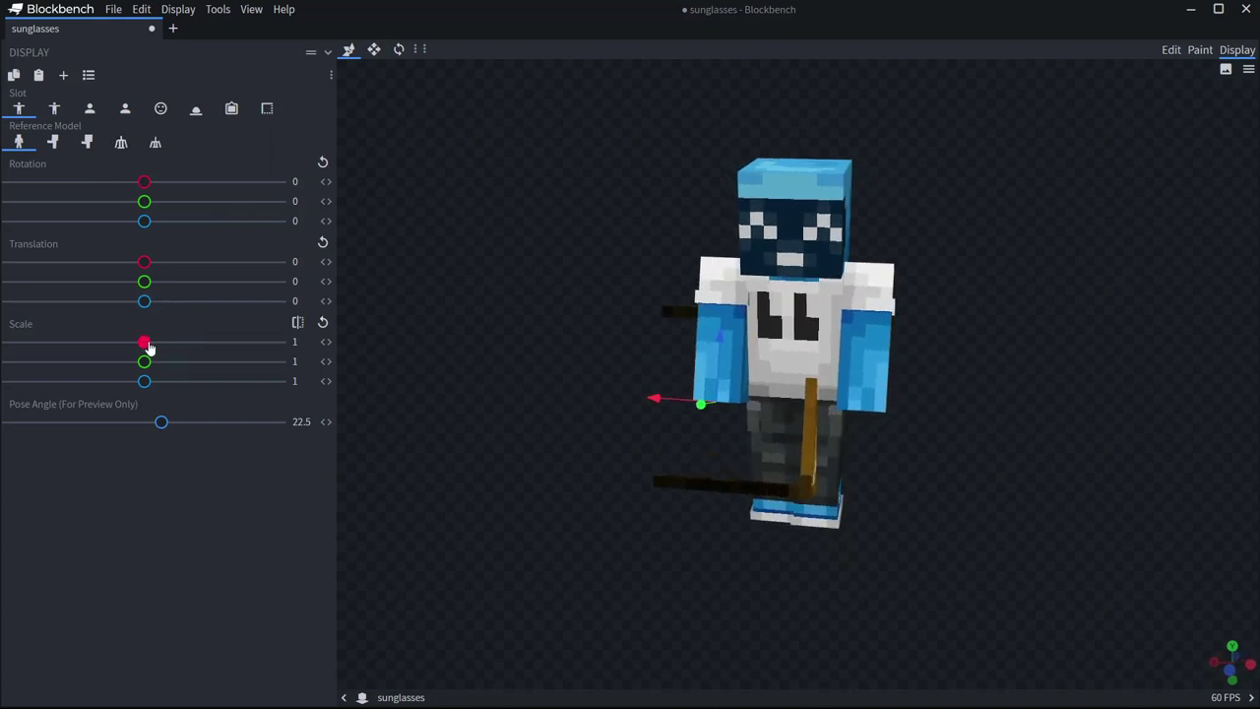
left_click_drag(145, 343, 107, 345, "shift")
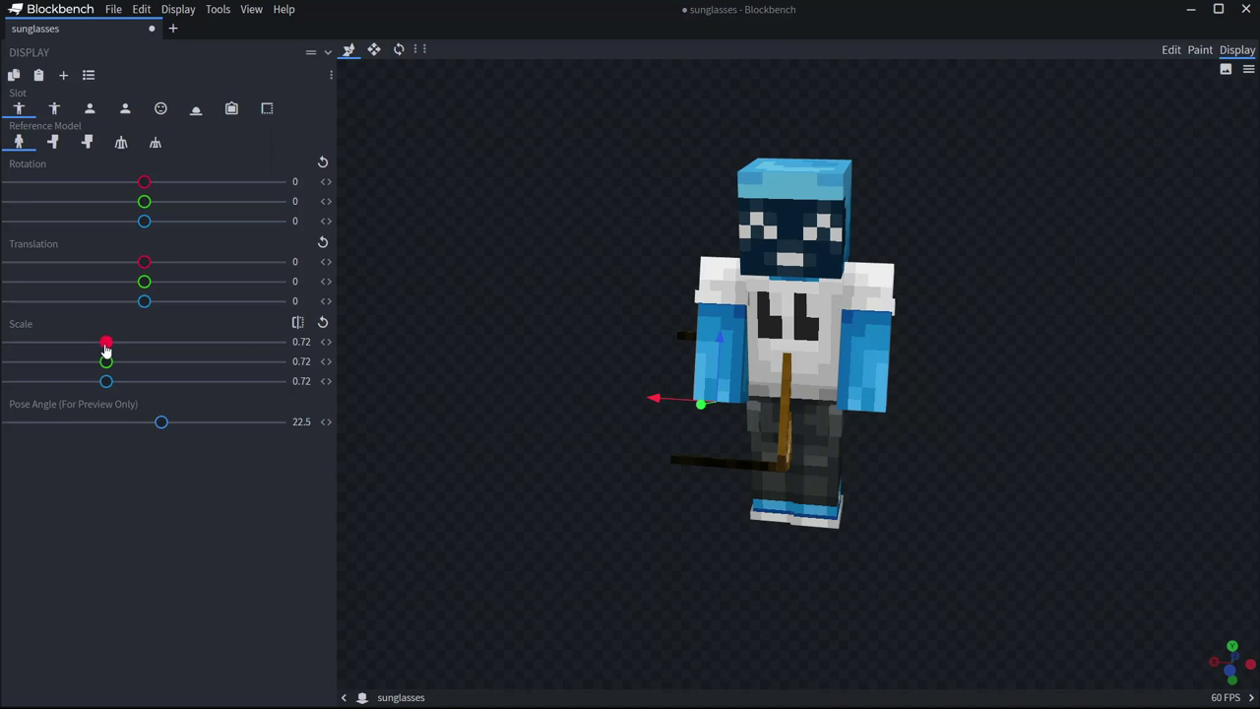
left_click_drag(106, 349, 66, 351, "shift")
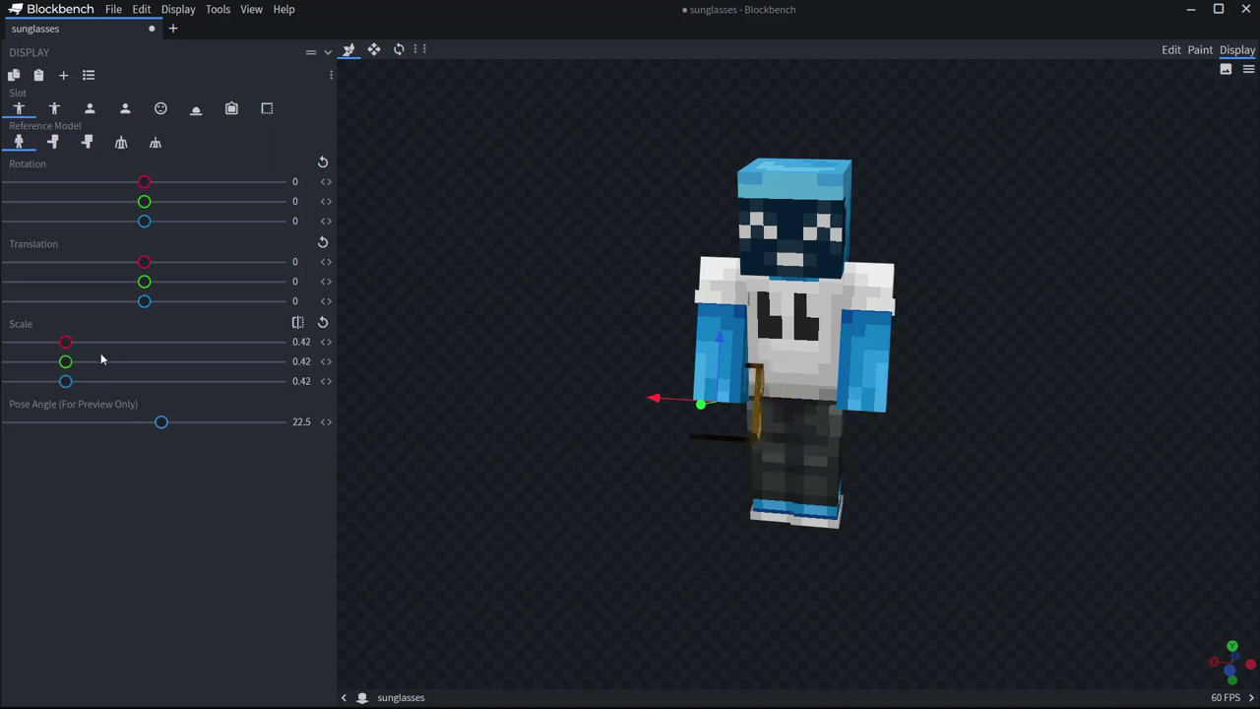
left_click_drag(144, 182, 74, 205)
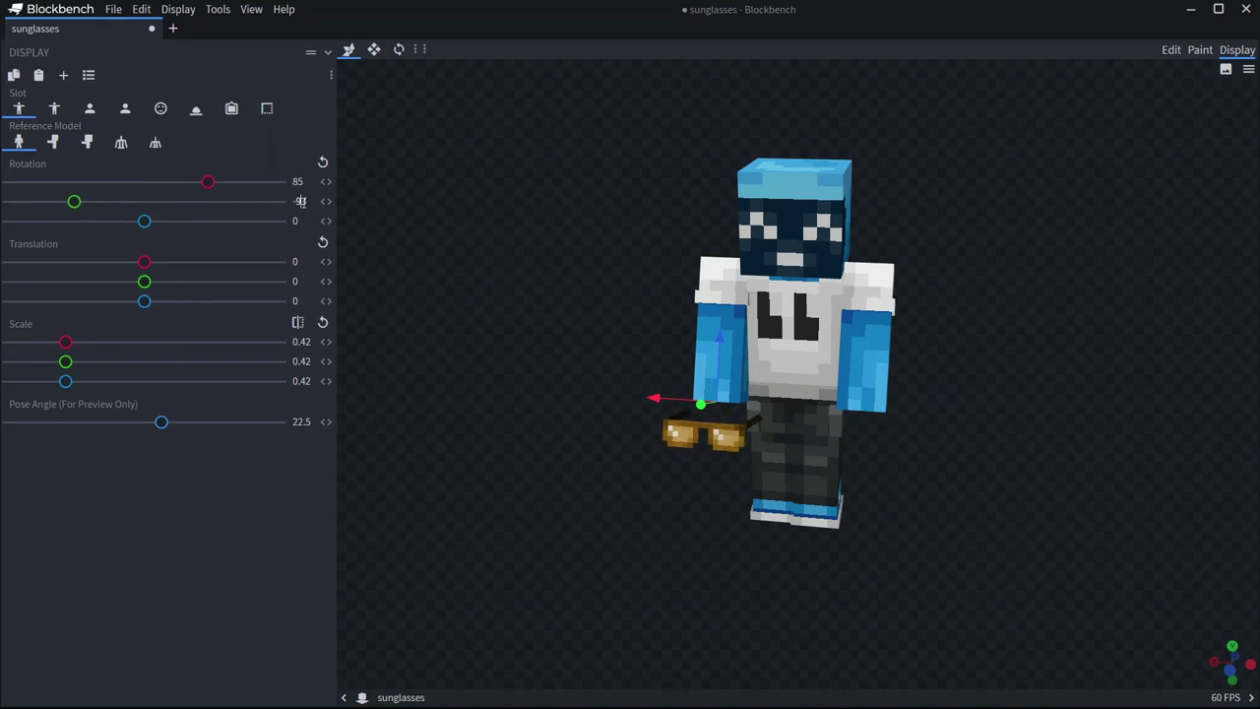
left_click(301, 201)
type("-90")
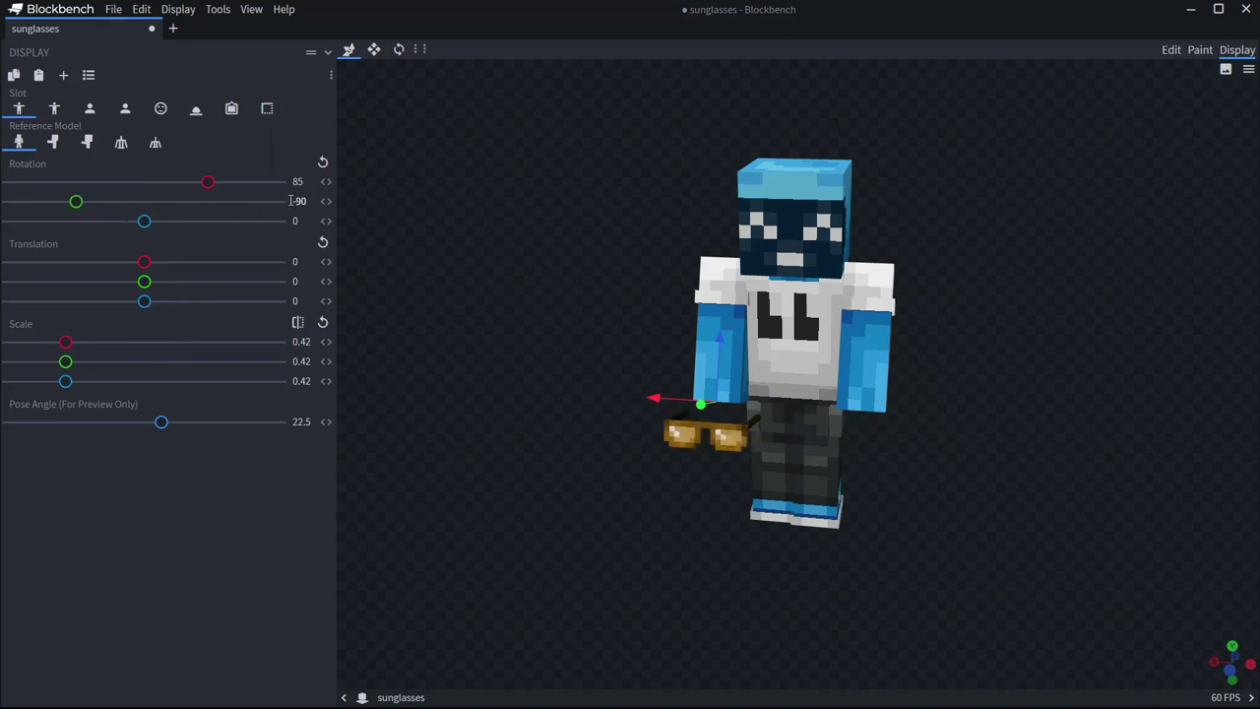
double_click(297, 182)
type("90")
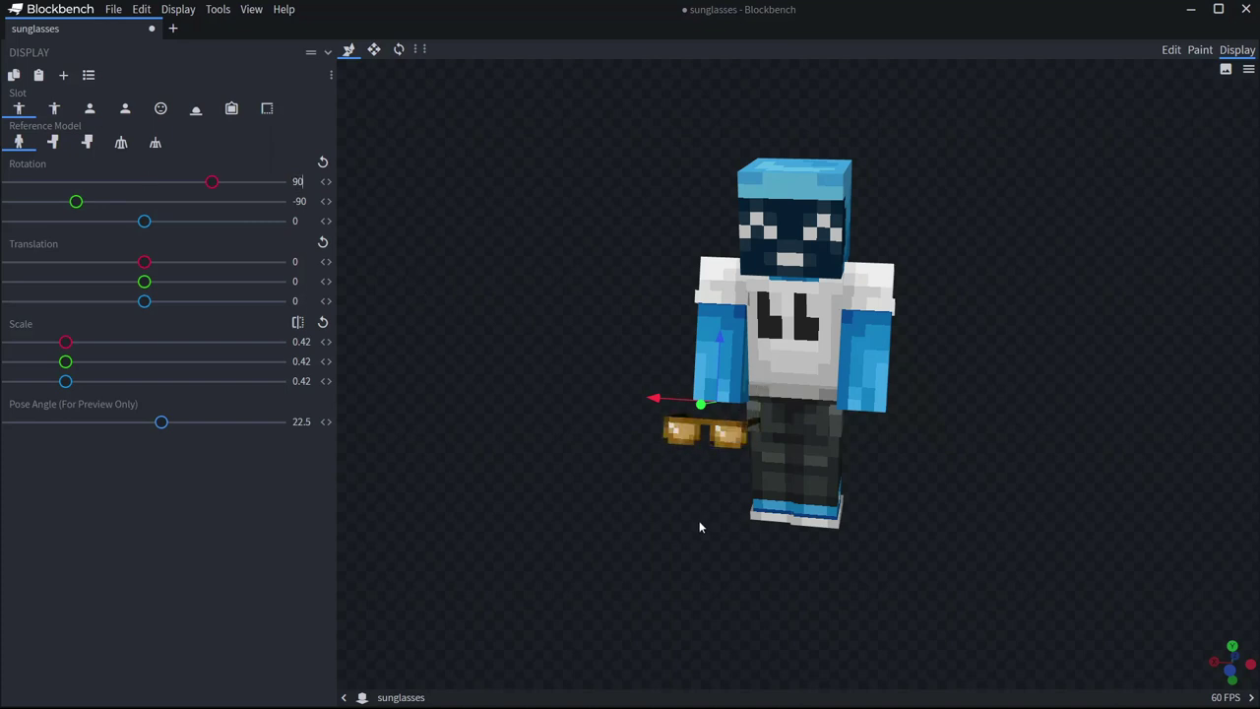
left_click_drag(700, 528, 574, 512)
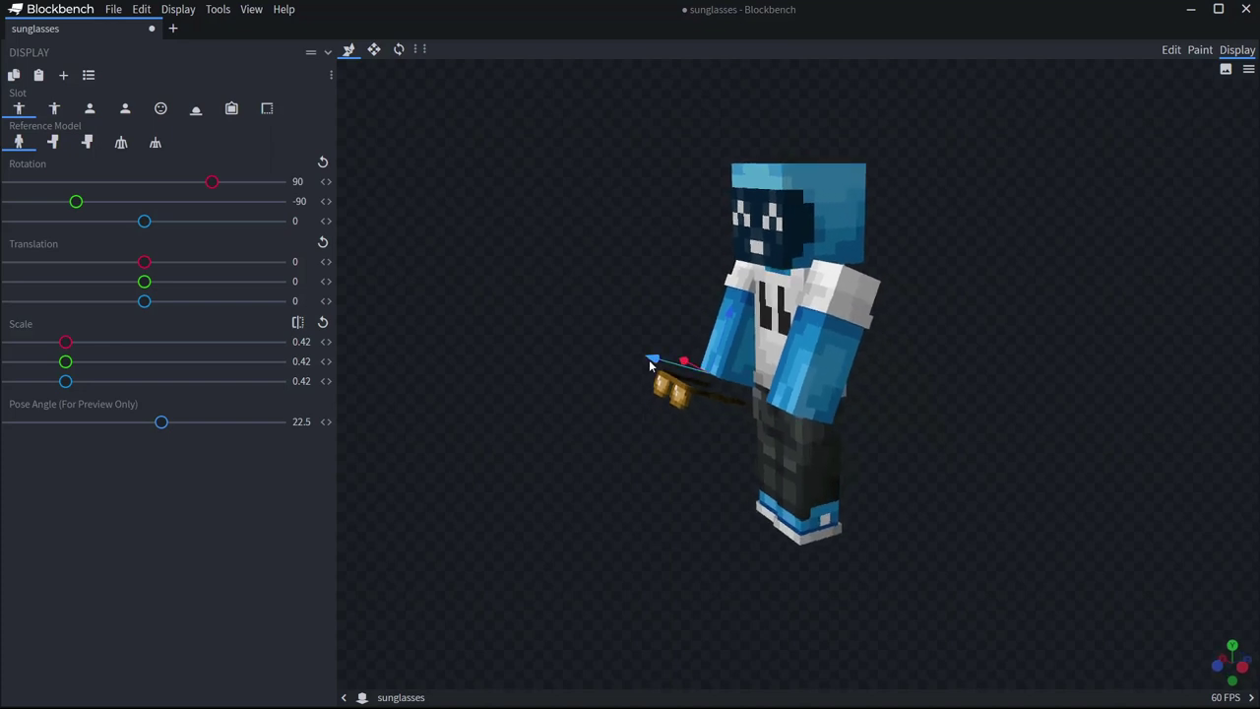
left_click_drag(650, 365, 756, 333)
left_click_drag(737, 414, 778, 469)
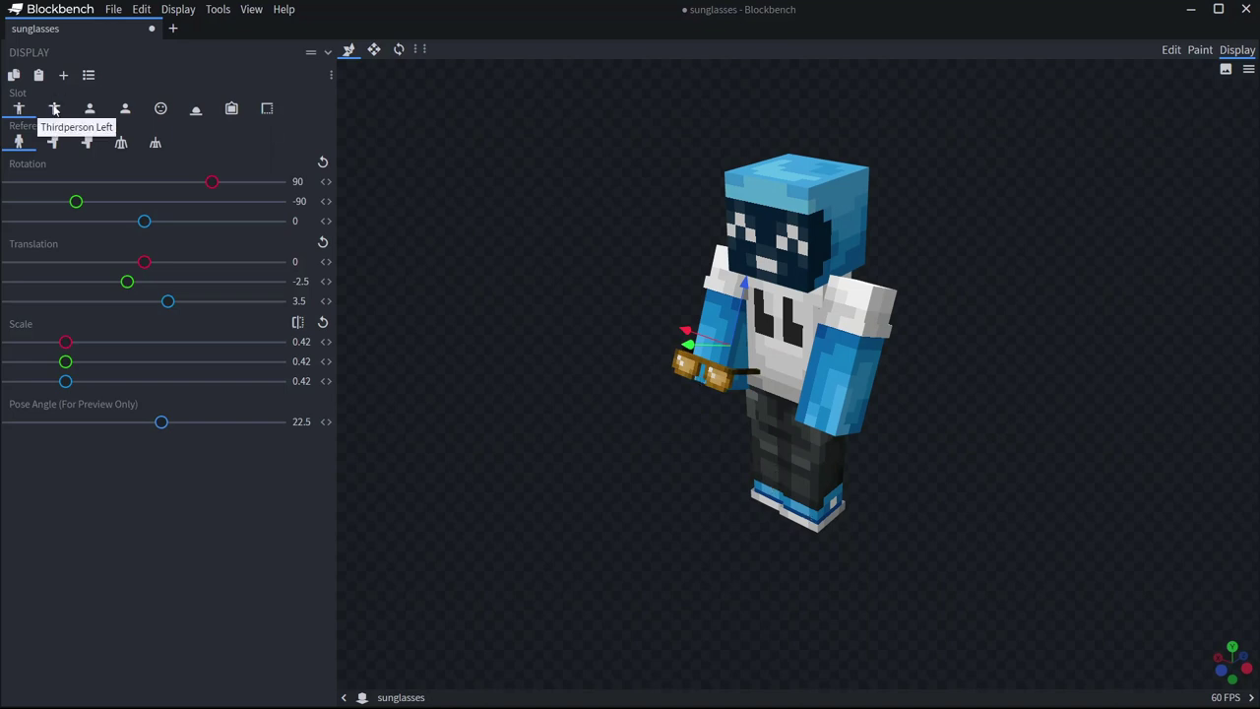
Check the hand placement on the zombie, baby zombie and armor stand reference models.
left_click(52, 145)
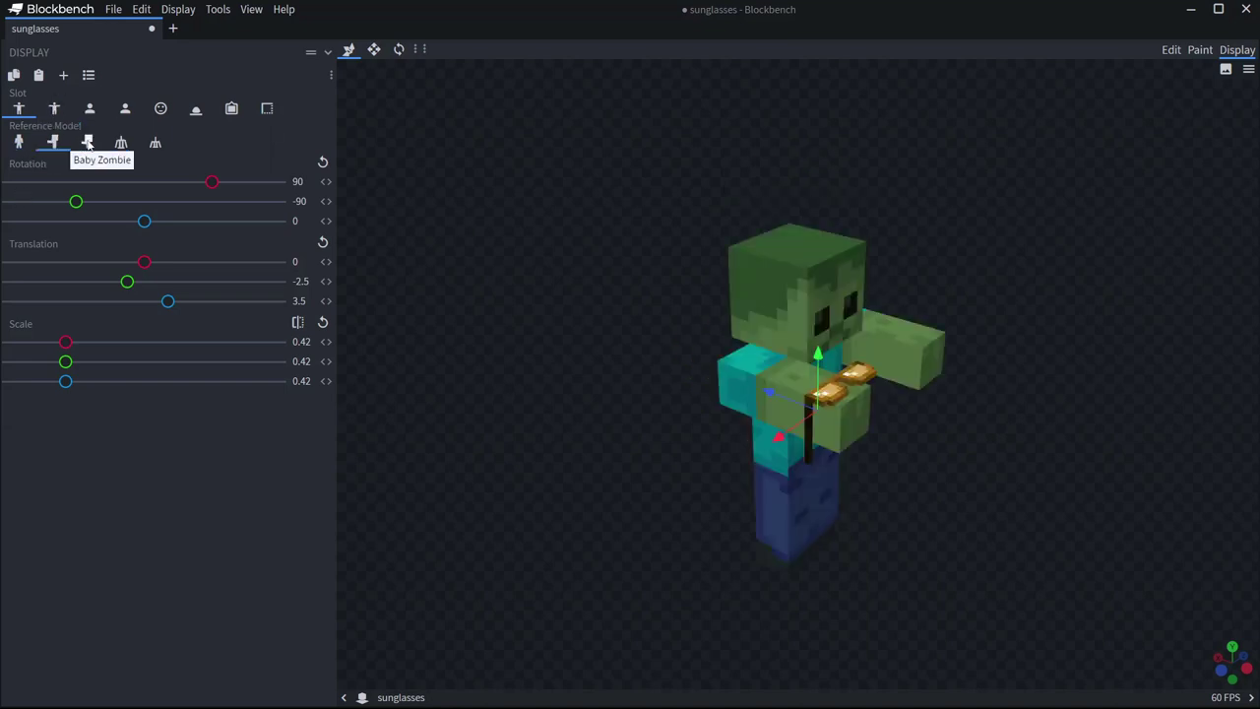
left_click(88, 144)
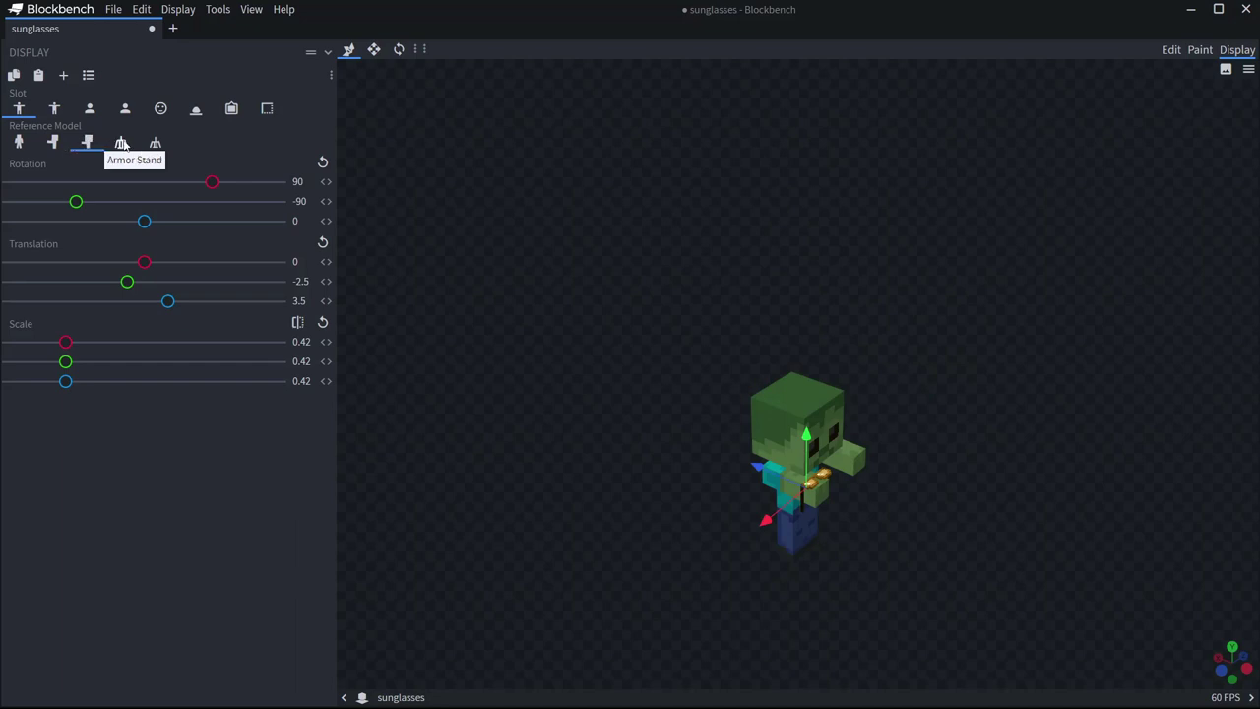
left_click(122, 146)
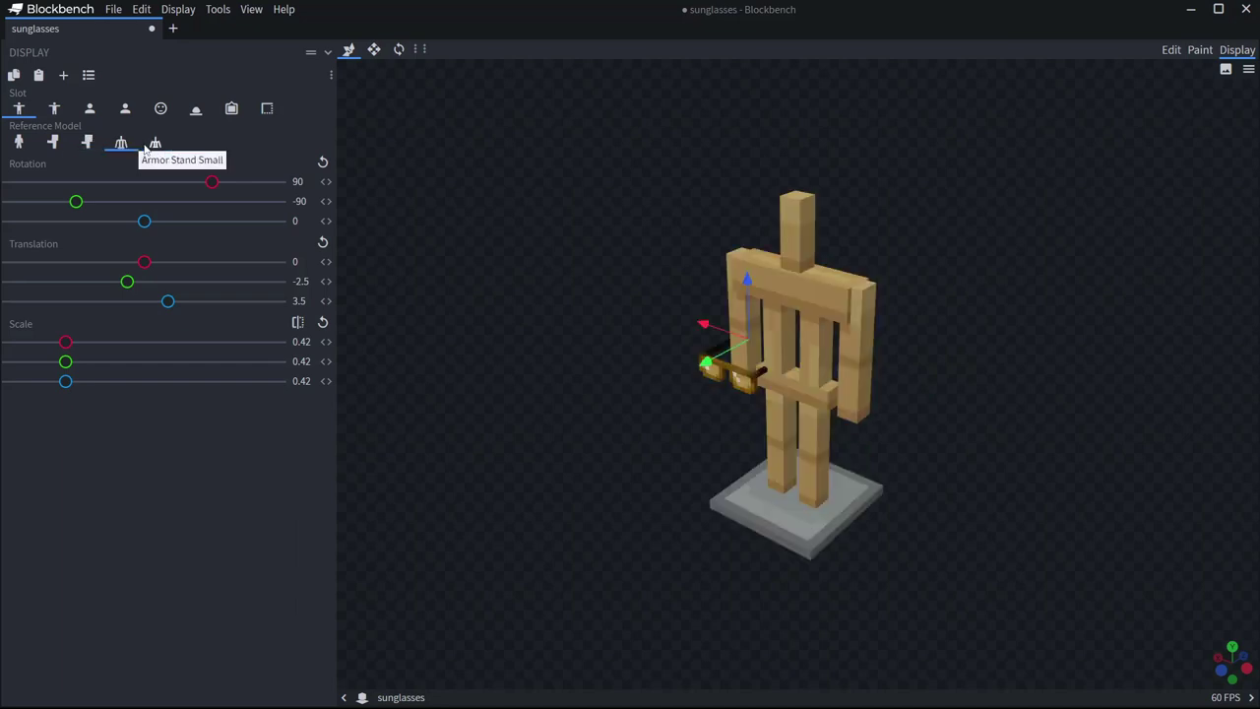
left_click(155, 145)
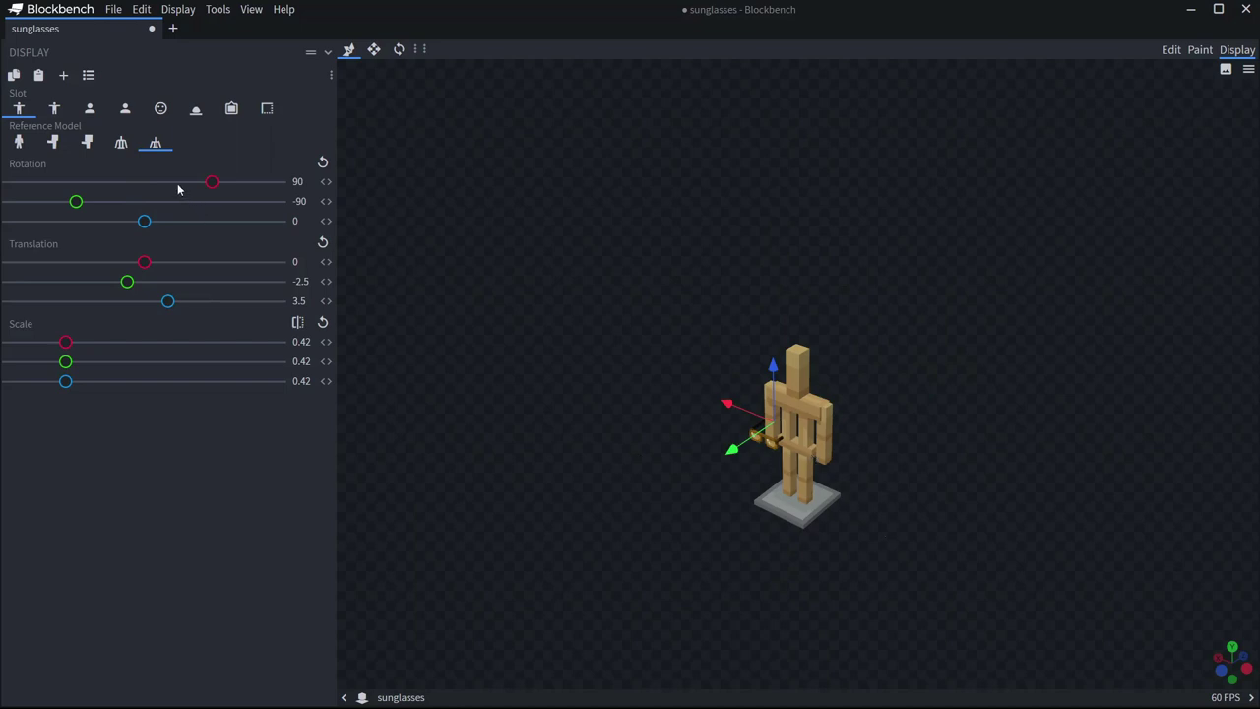
left_click(20, 142)
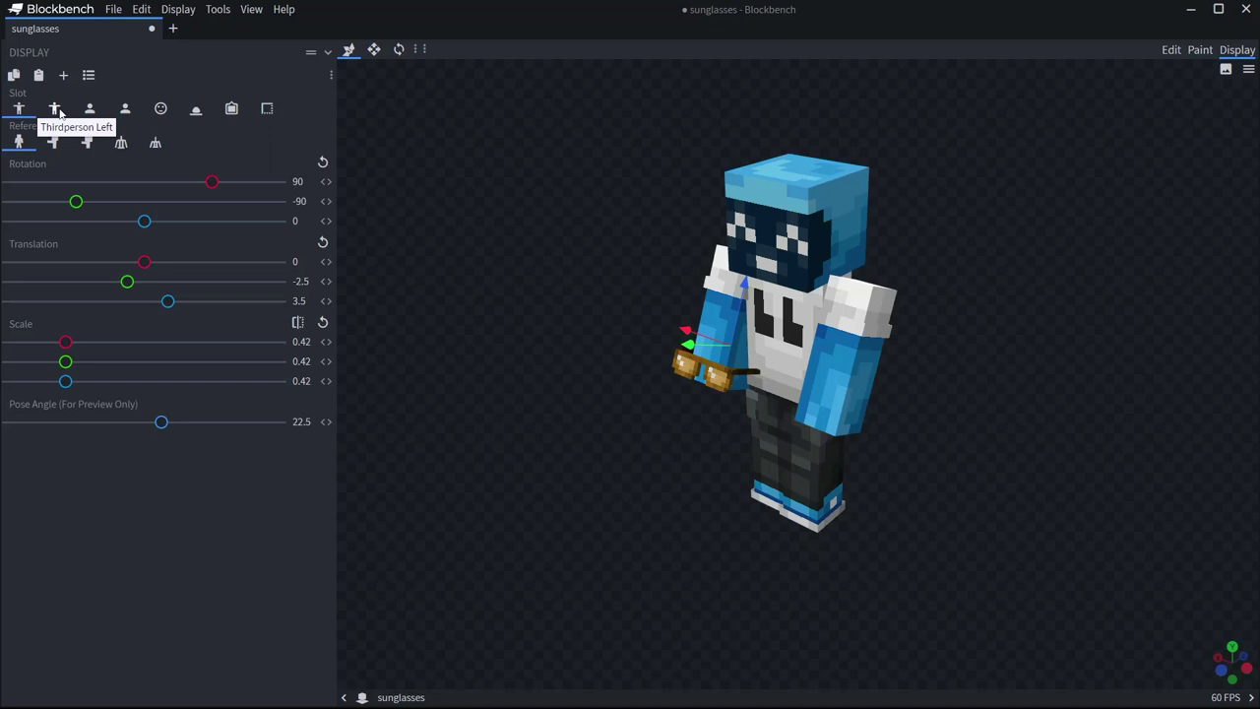
left_click(55, 110)
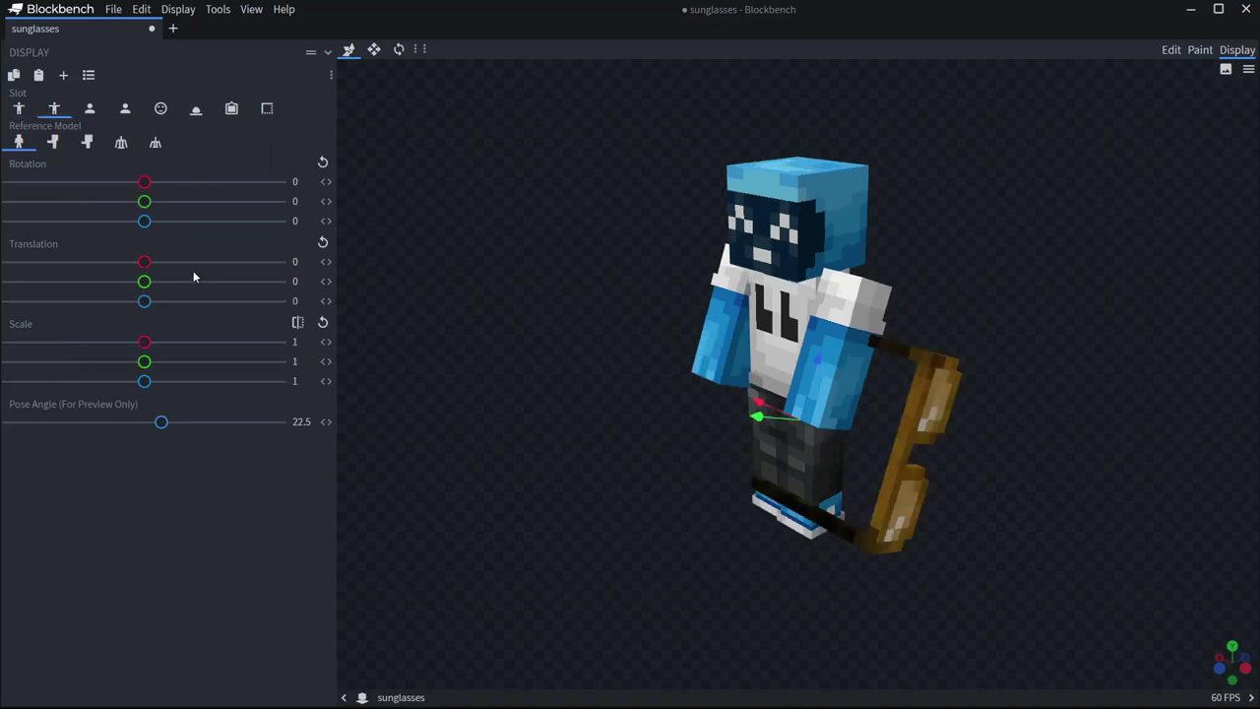
left_click(19, 110)
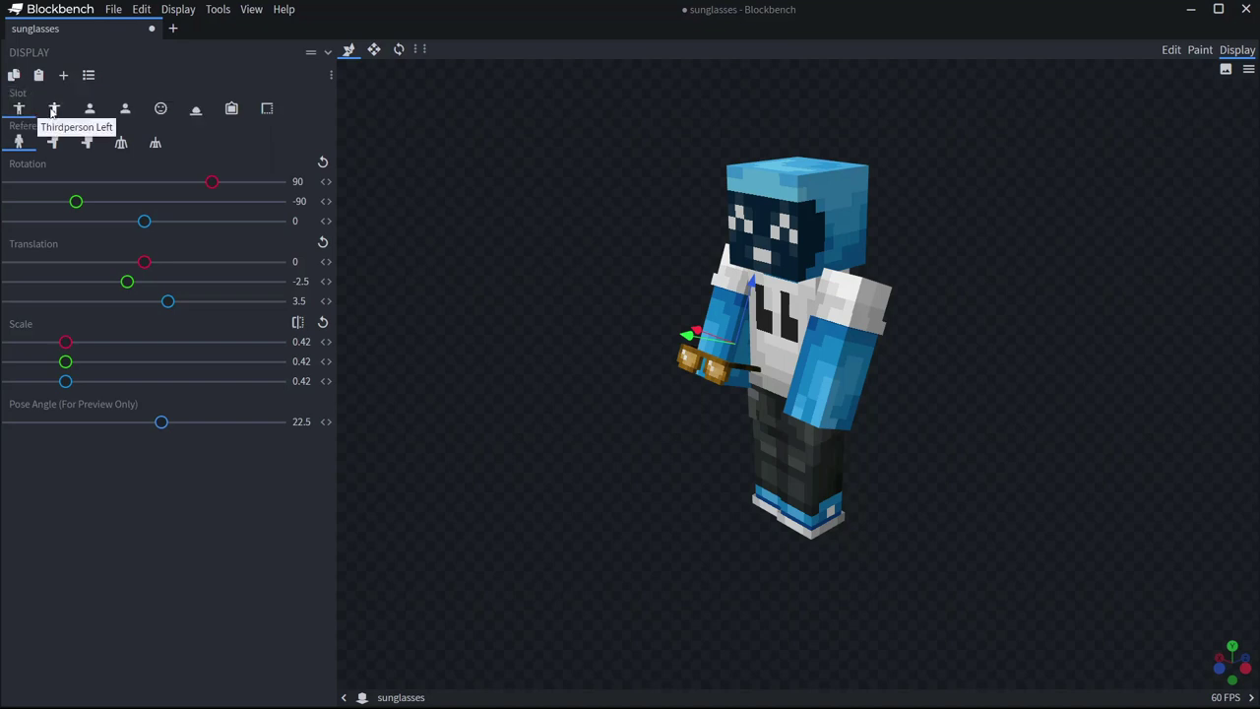
Paste the right-hand settings into Thirdperson Left and set its Y rotation to 90.
left_click(54, 108)
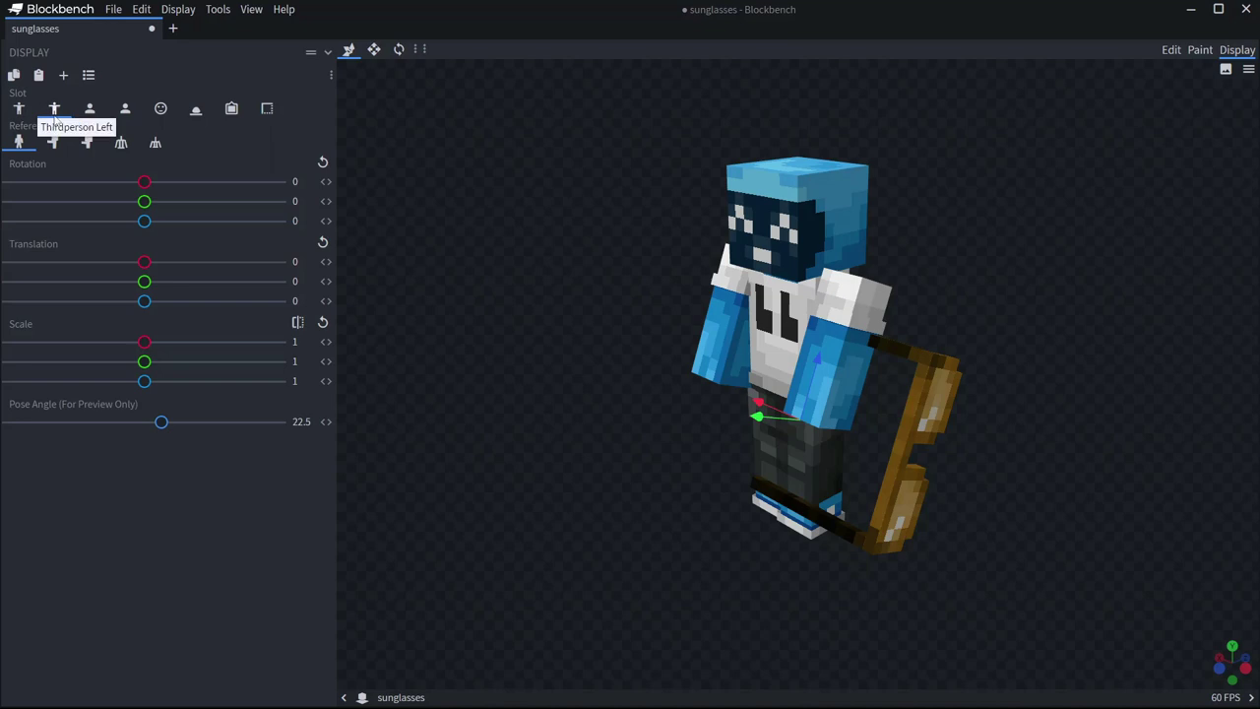
left_click(40, 80)
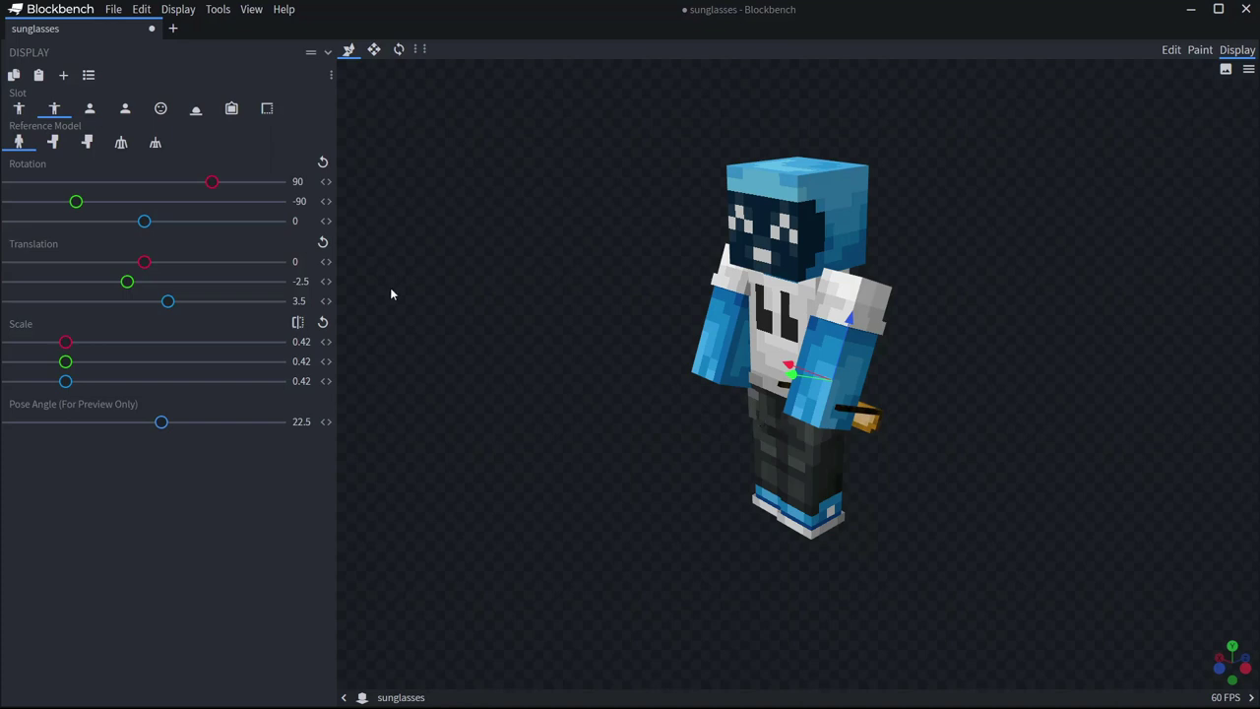
left_click_drag(75, 201, 231, 202)
double_click(299, 201)
type("90")
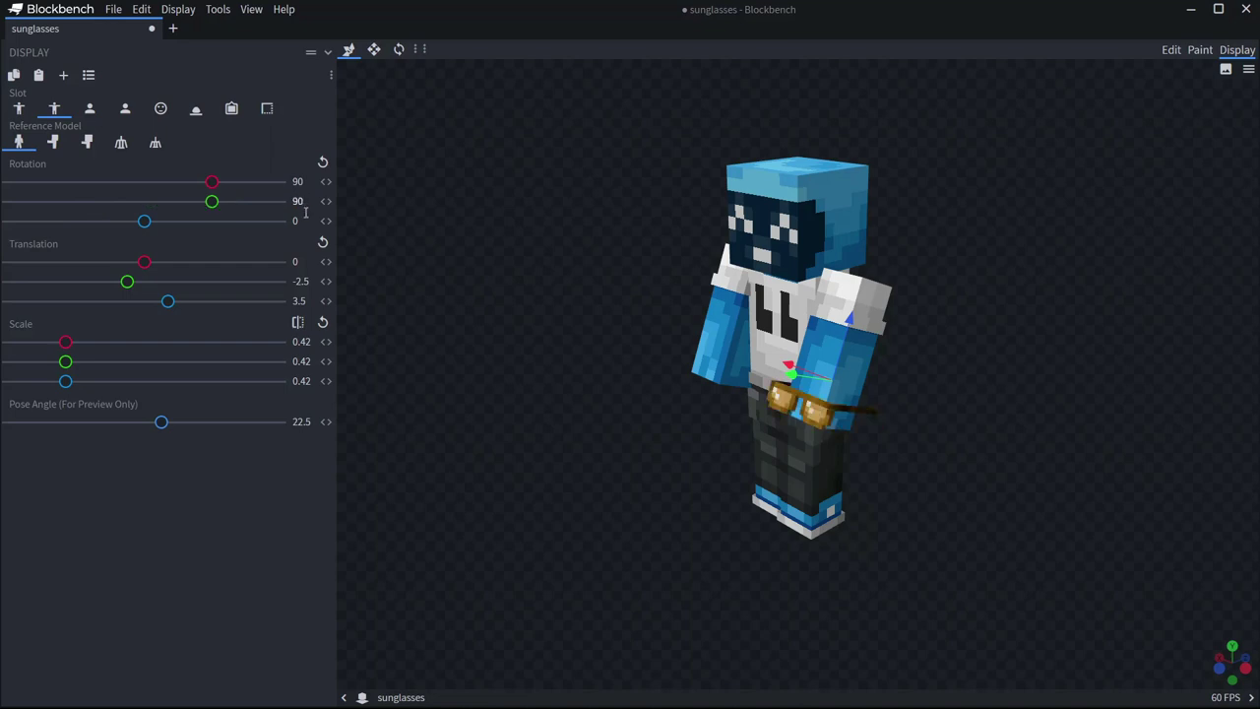
left_click_drag(415, 358, 653, 346)
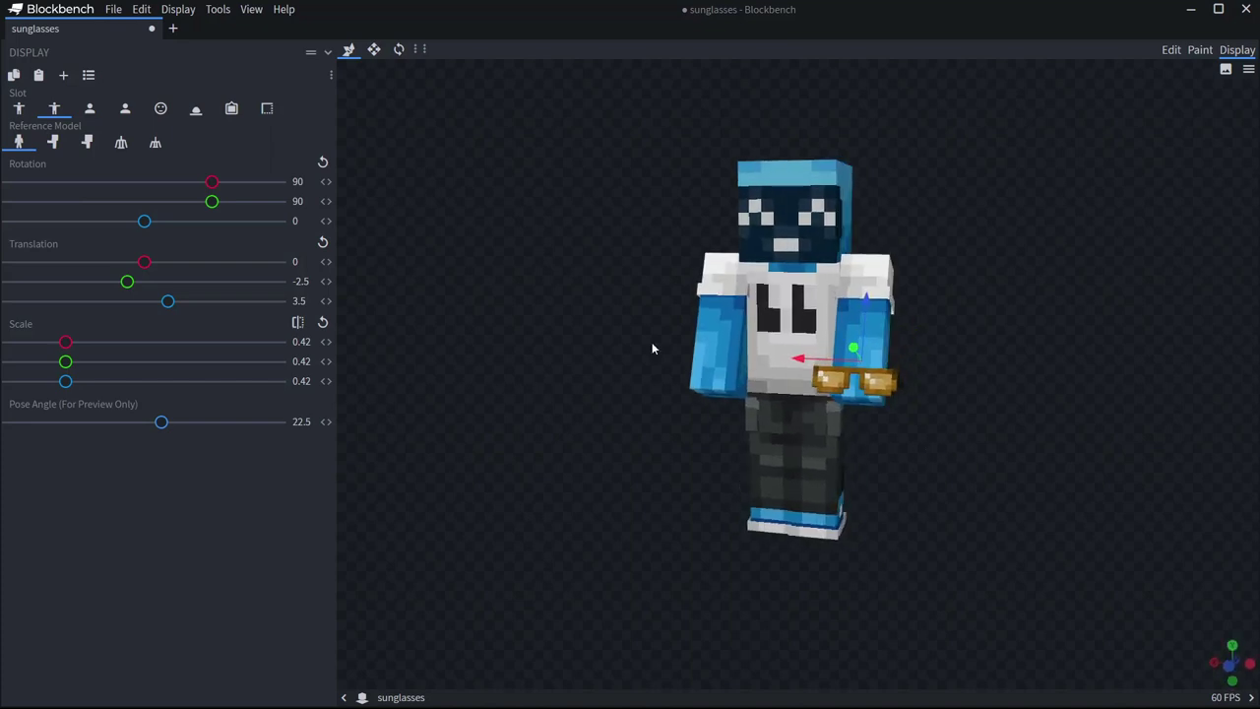
Compare the third-person left and right hand poses of the sunglasses.
left_click(42, 110)
left_click(56, 109)
left_click(19, 110)
left_click(54, 110)
Adjust the first-person right- and left-hand rotation, position and scale of the glasses.
left_click(90, 109)
mouse_move(146, 183)
left_mouse_down()
mouse_move(163, 184)
mouse_move(145, 182)
left_mouse_up()
left_click_drag(144, 201, 87, 201)
left_click_drag(144, 220, 214, 266)
mouse_move(87, 201)
left_mouse_down()
mouse_move(132, 211)
mouse_move(87, 200)
left_mouse_up()
left_click(125, 108)
left_click(222, 201)
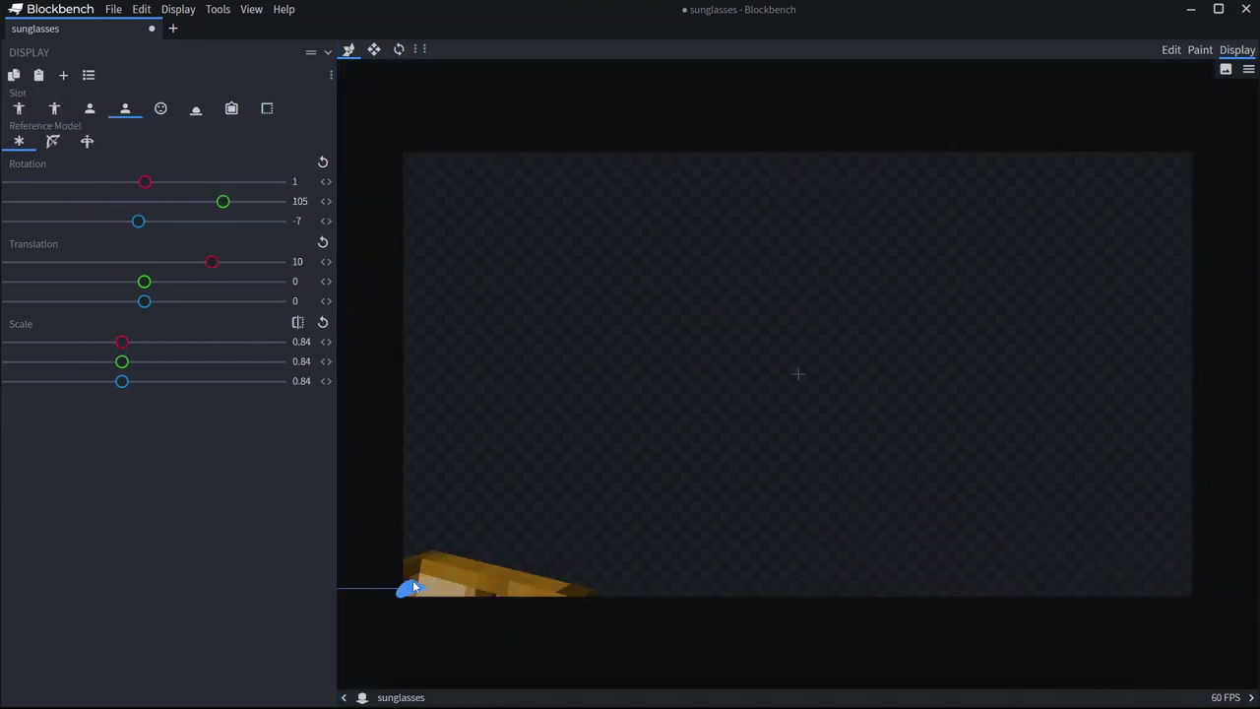
left_click(156, 282)
Set the head display to Y rotation -90, shrink and raise the glasses, and preview on a zombie.
left_click(161, 108)
left_click(300, 201)
type("-90")
left_click_drag(144, 341, 134, 342)
left_click_drag(724, 319, 924, 250)
left_click_drag(772, 206, 793, 401)
left_click(160, 108)
left_click(87, 143)
Check the ground display and turn the glasses to face out of the item frame.
left_click(196, 108)
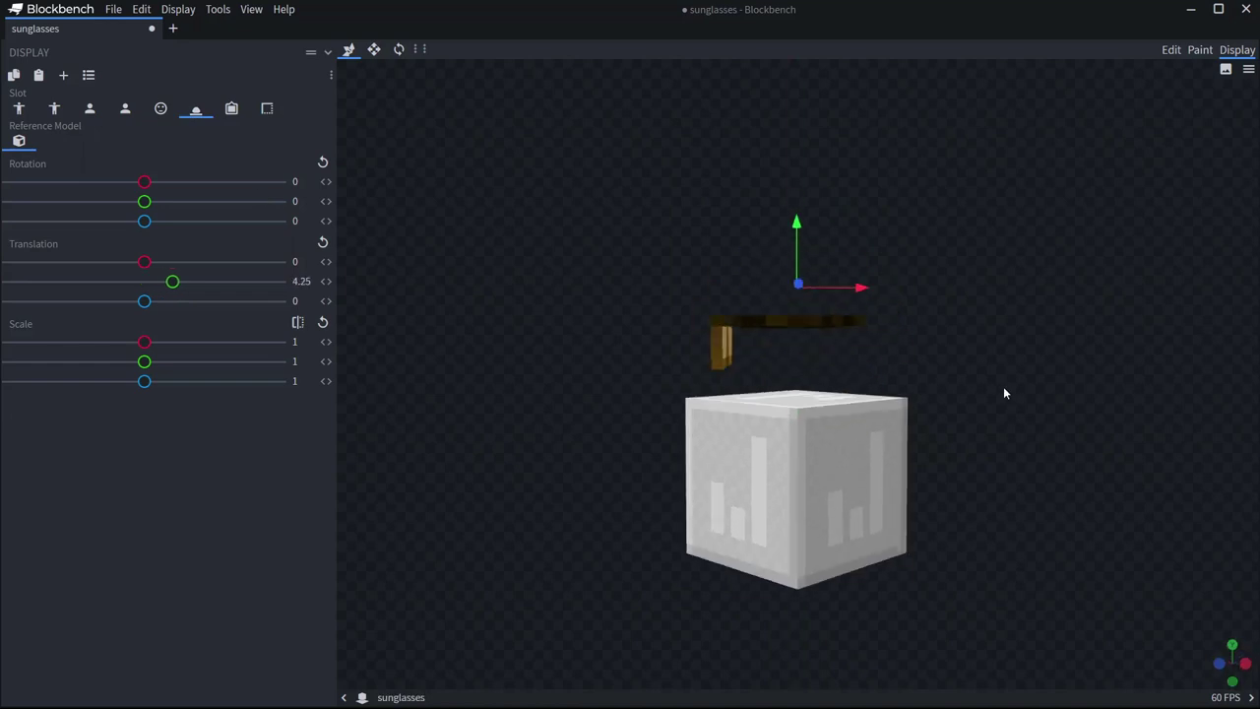
left_click_drag(1004, 393, 1005, 608)
left_click(232, 108)
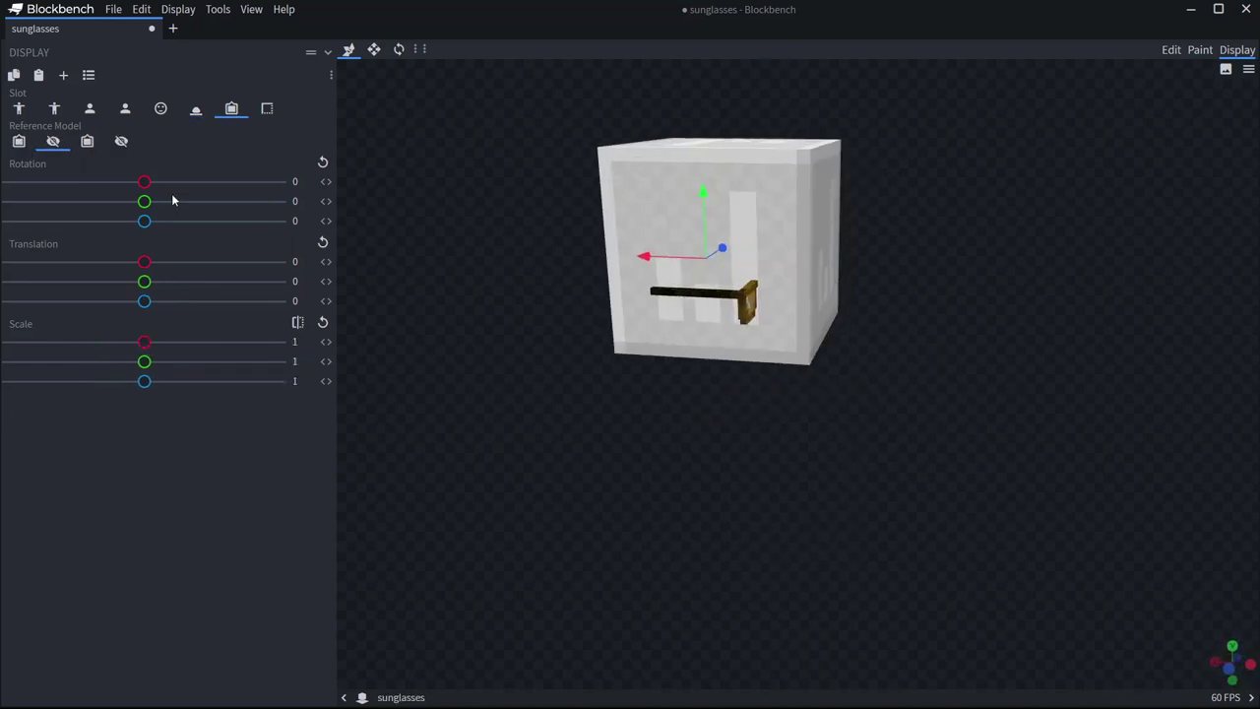
left_click_drag(144, 202, 75, 201)
Angle, centre and scale the GUI inventory icon, preview it in the inventory, then recheck the poses.
left_click(19, 141)
left_click_drag(144, 282, 188, 301)
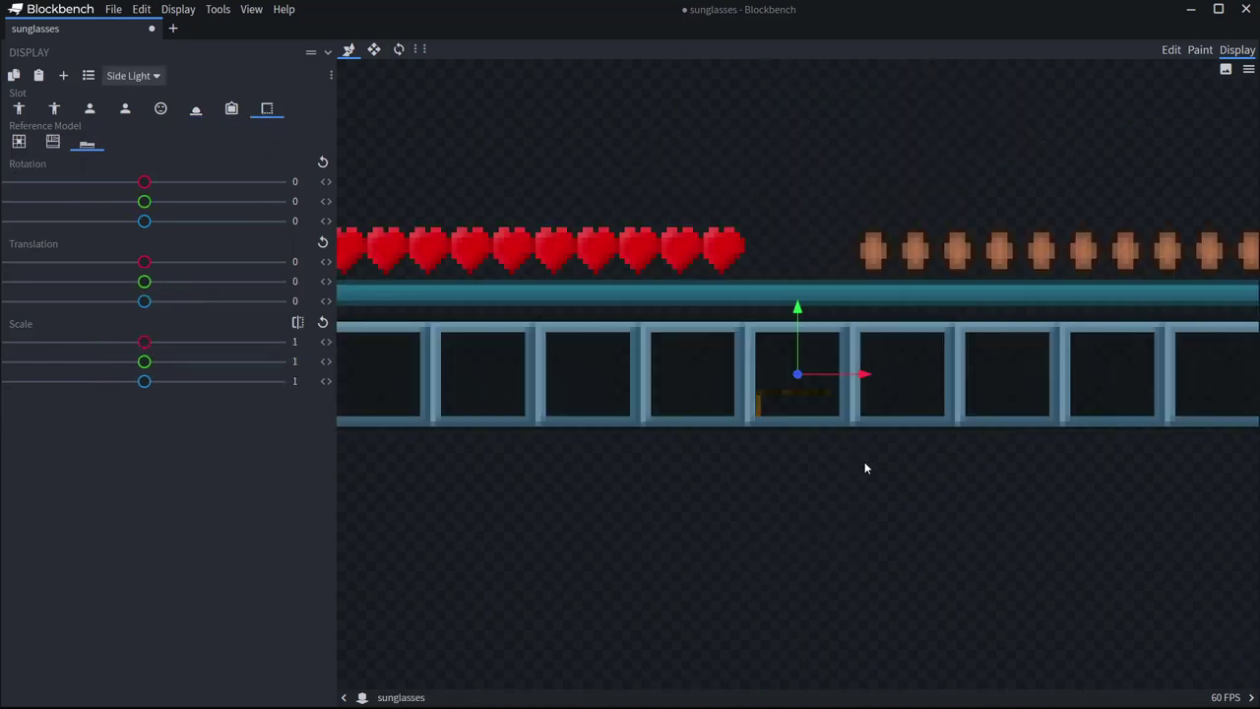
left_click_drag(144, 181, 167, 181)
left_click_drag(144, 201, 178, 201)
left_click_drag(143, 342, 121, 342)
left_click_drag(144, 261, 148, 261)
left_click_drag(143, 282, 163, 281)
left_click_drag(121, 342, 101, 342)
left_click(54, 141)
left_click(19, 141)
left_click(160, 108)
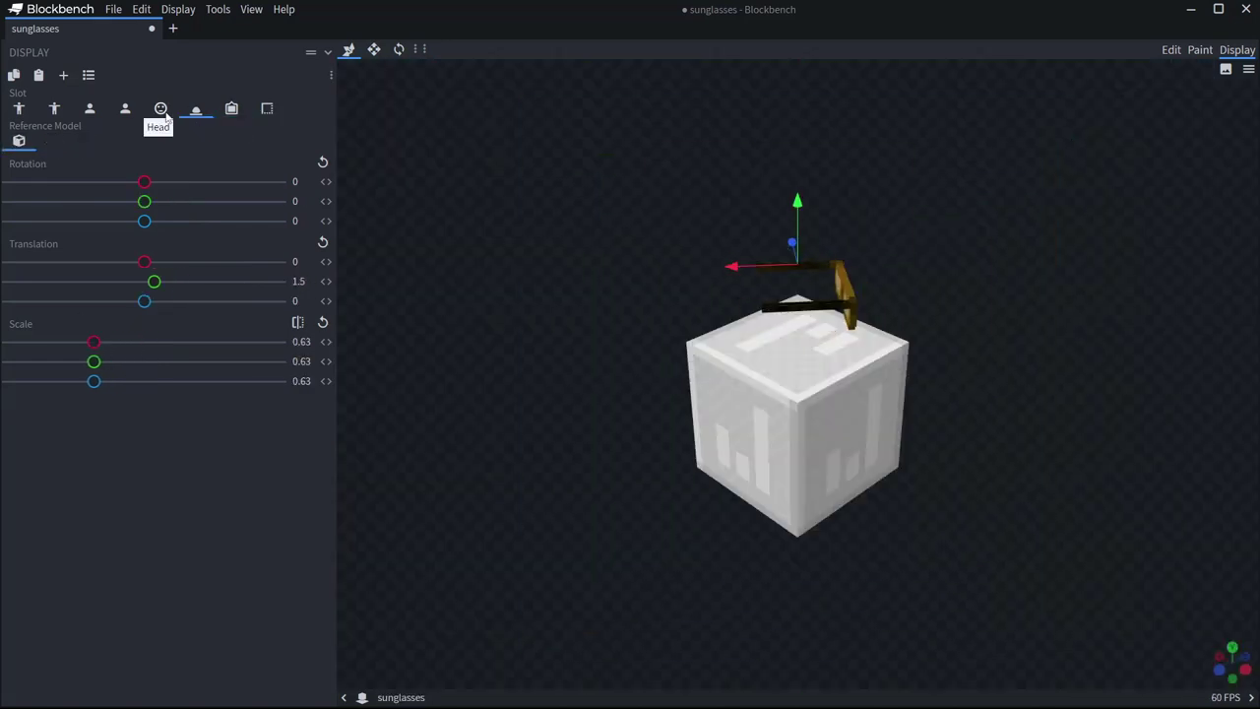
left_click(19, 109)
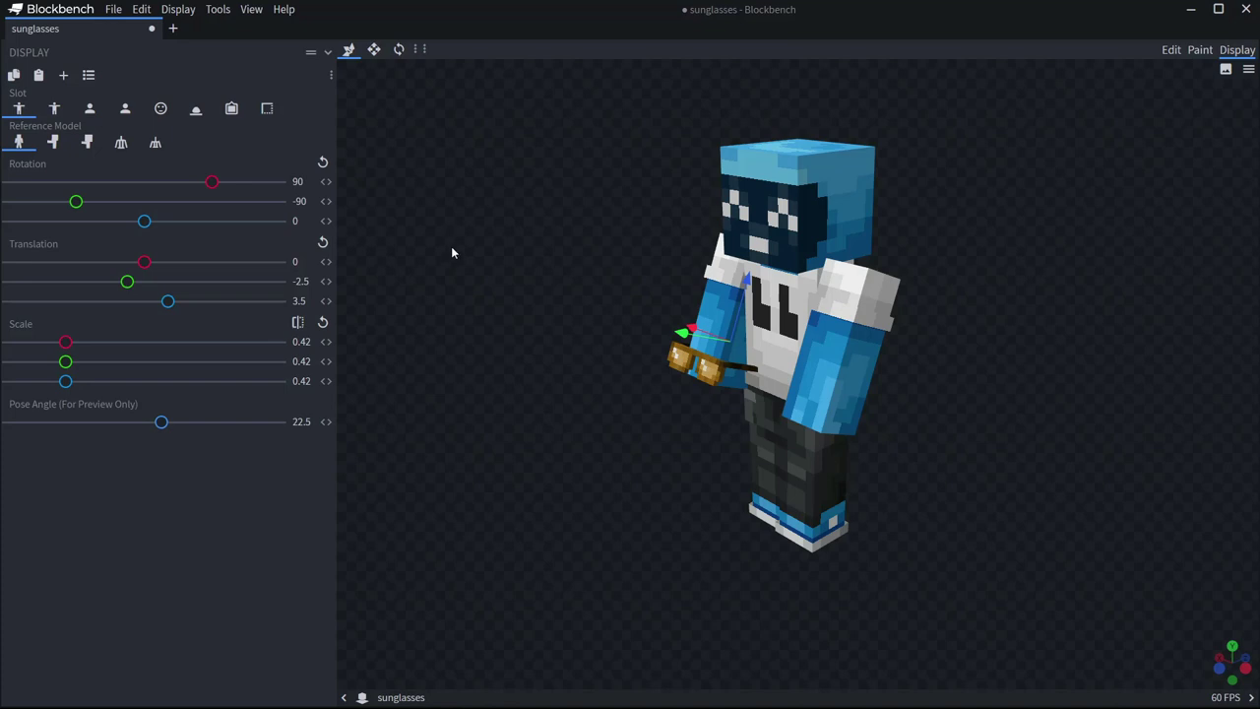
Save the texture as sunglasses.png in a new sunglasses_bronze folder under MINECRAFT MODELS.
key("ctrl+s")
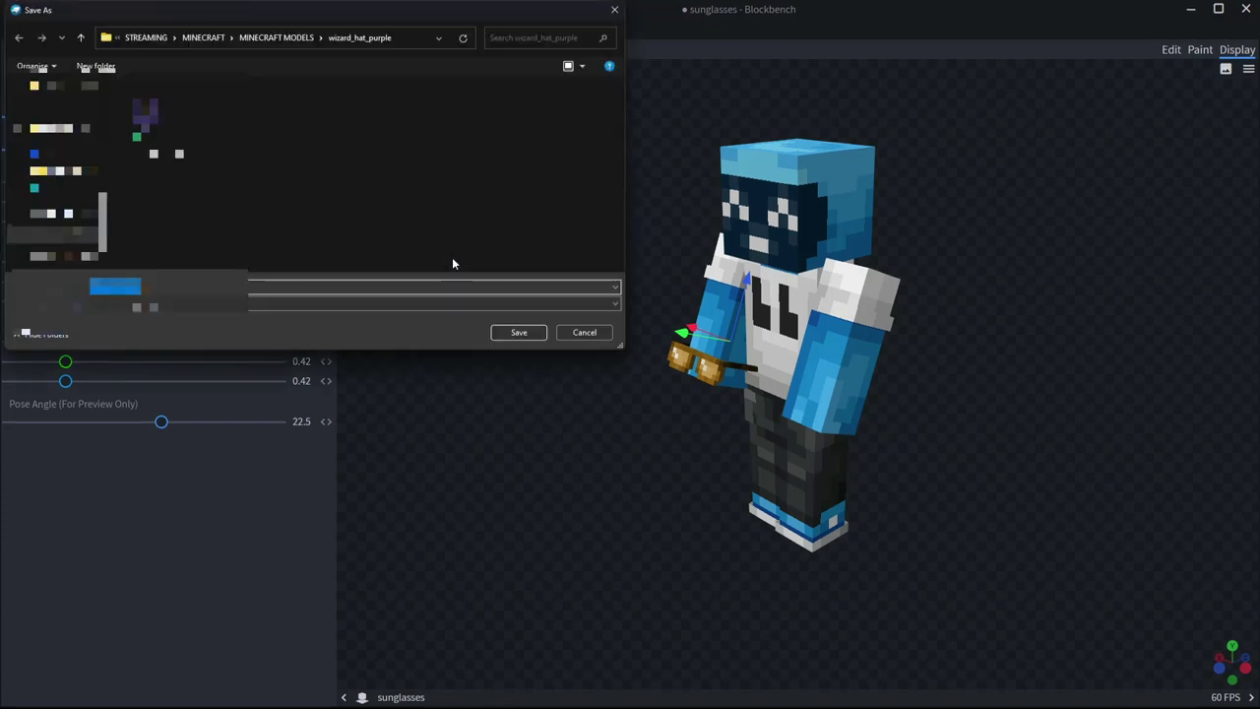
left_click_drag(369, 13, 641, 163)
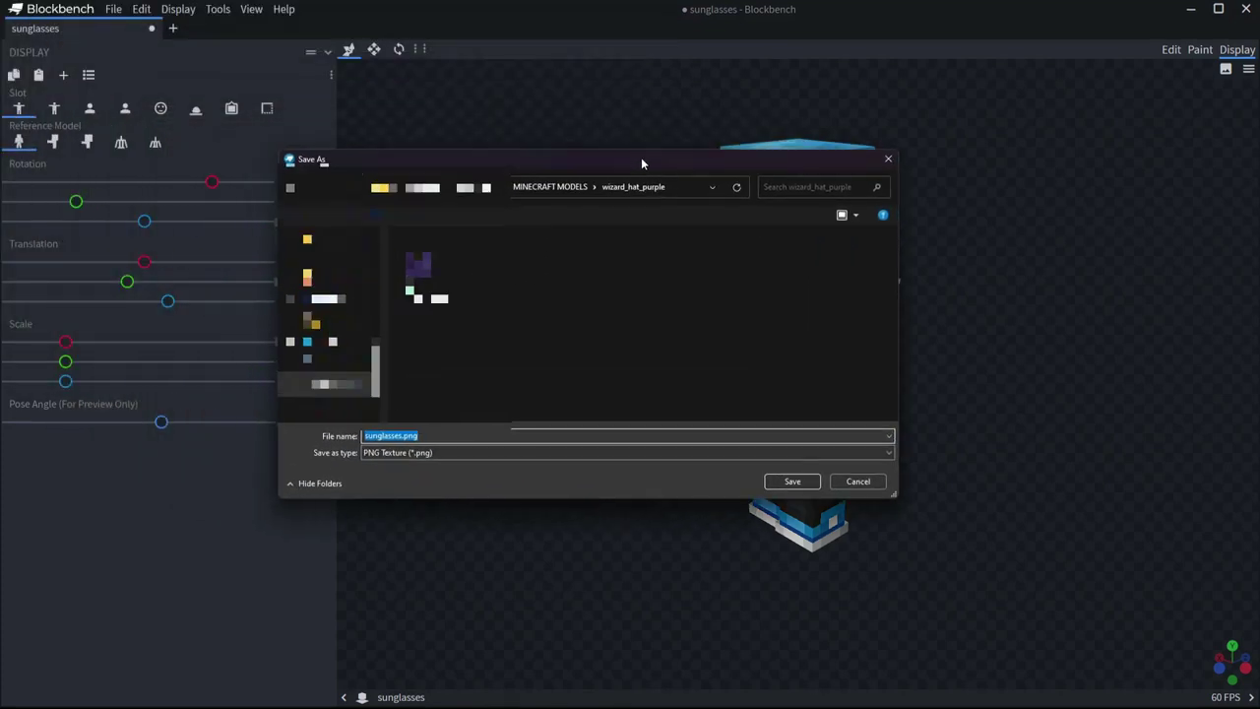
left_click(548, 187)
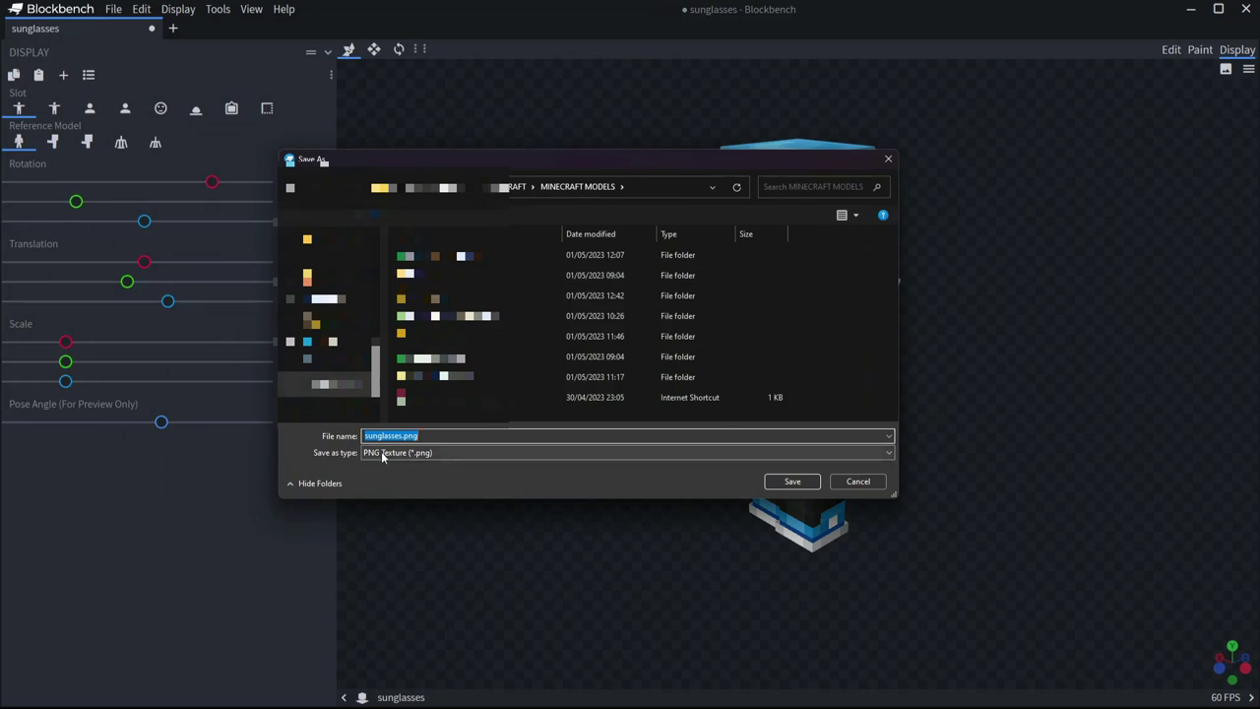
left_click(367, 218)
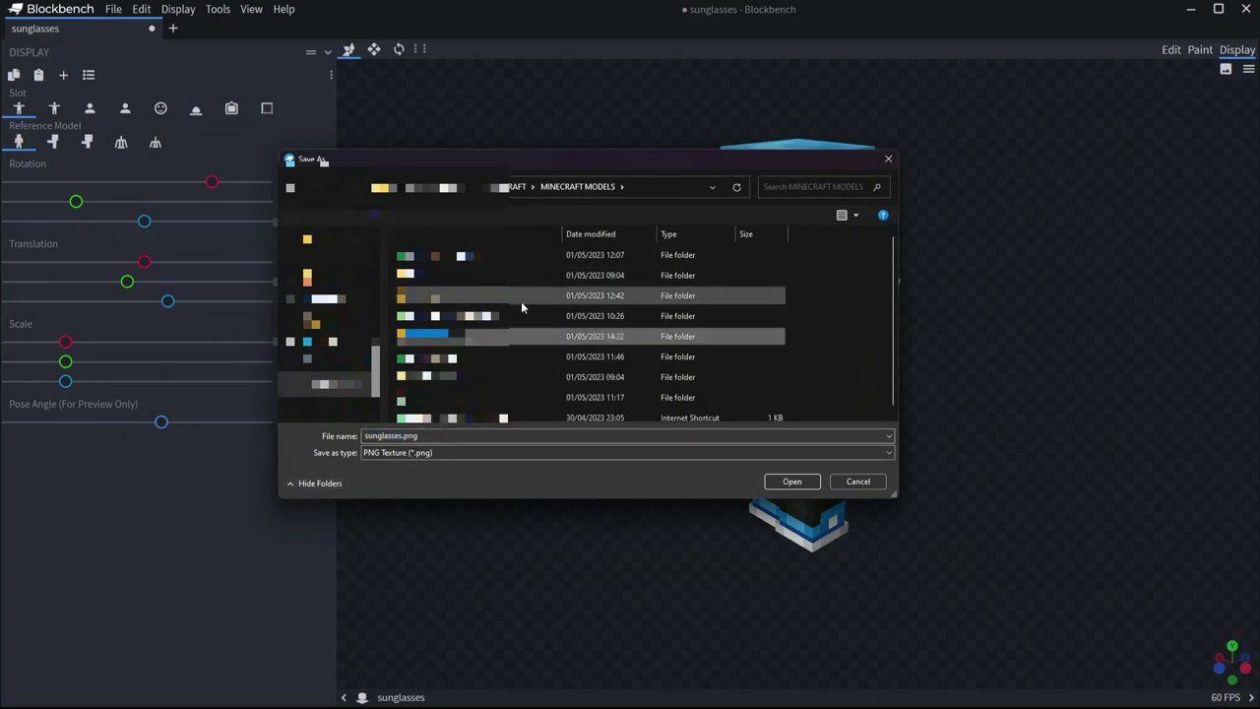
type("sunglasses")
type("es")
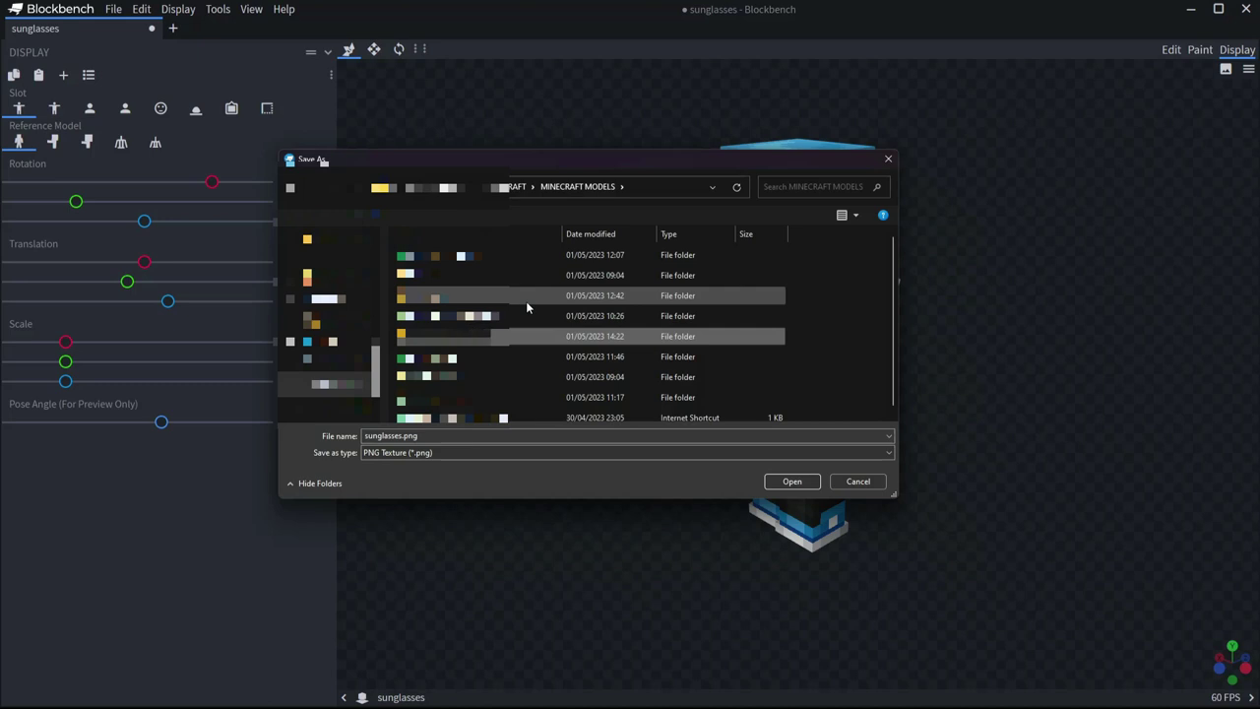
key("Return")
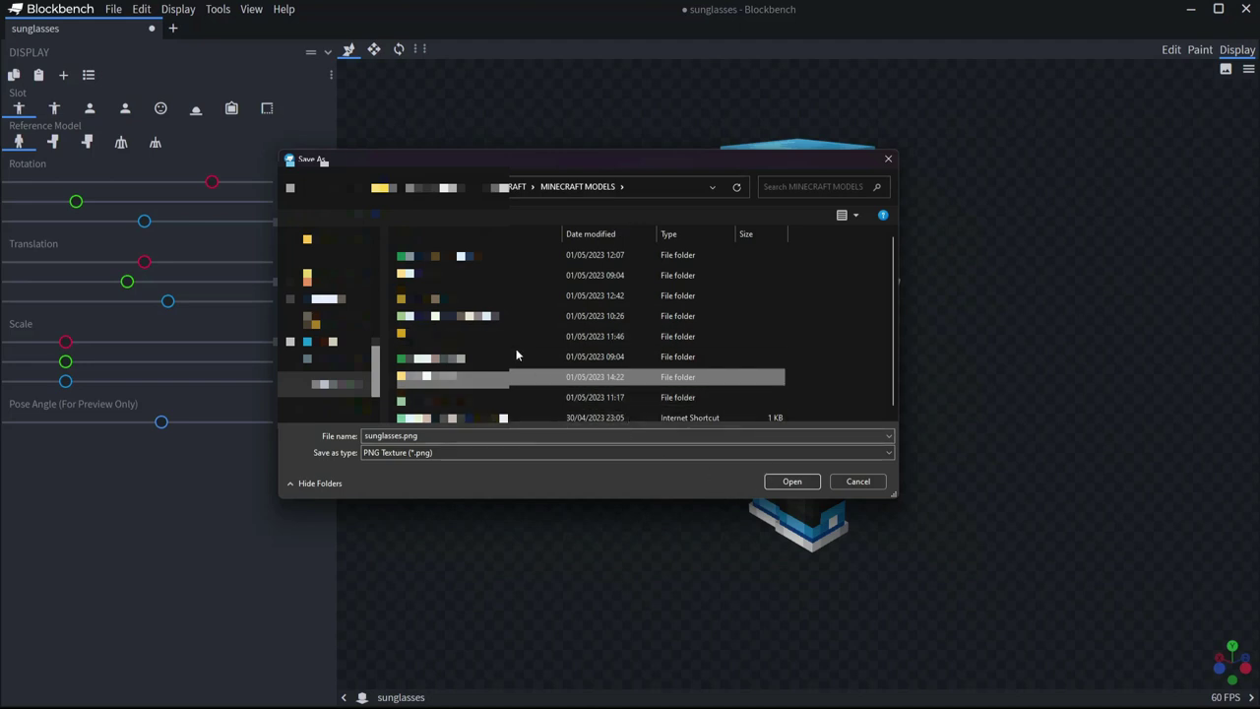
double_click(521, 375)
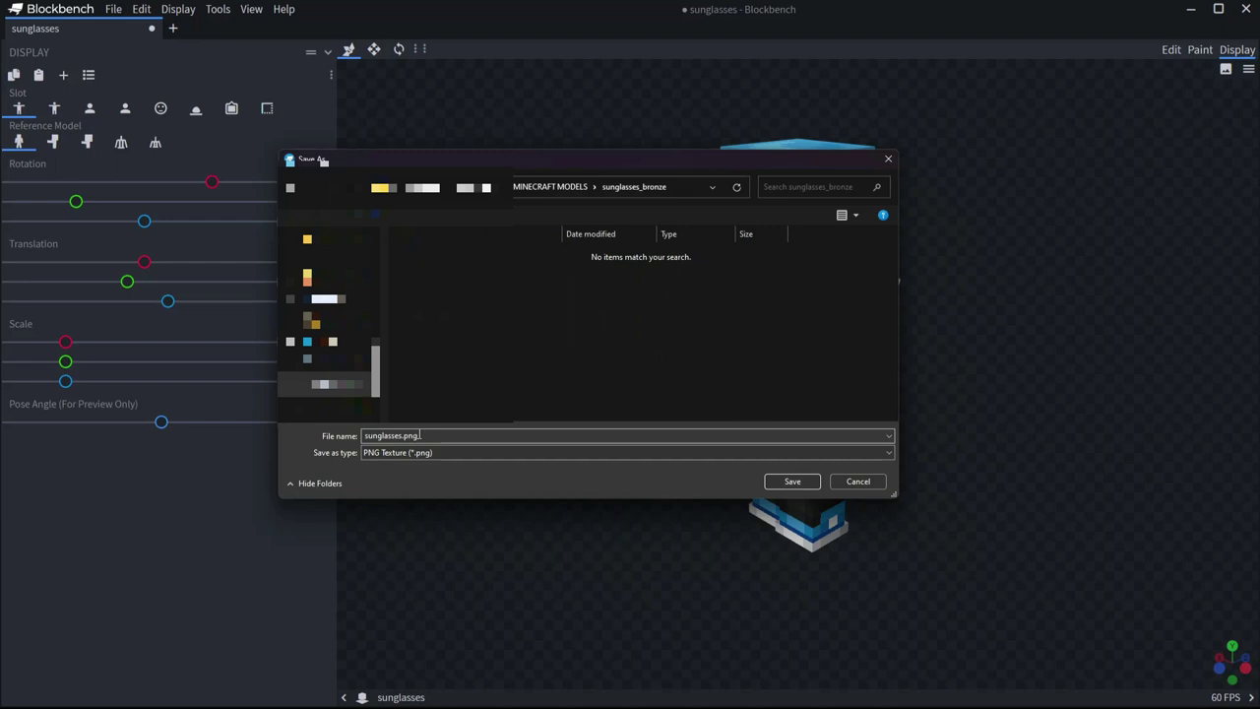
left_click(793, 481)
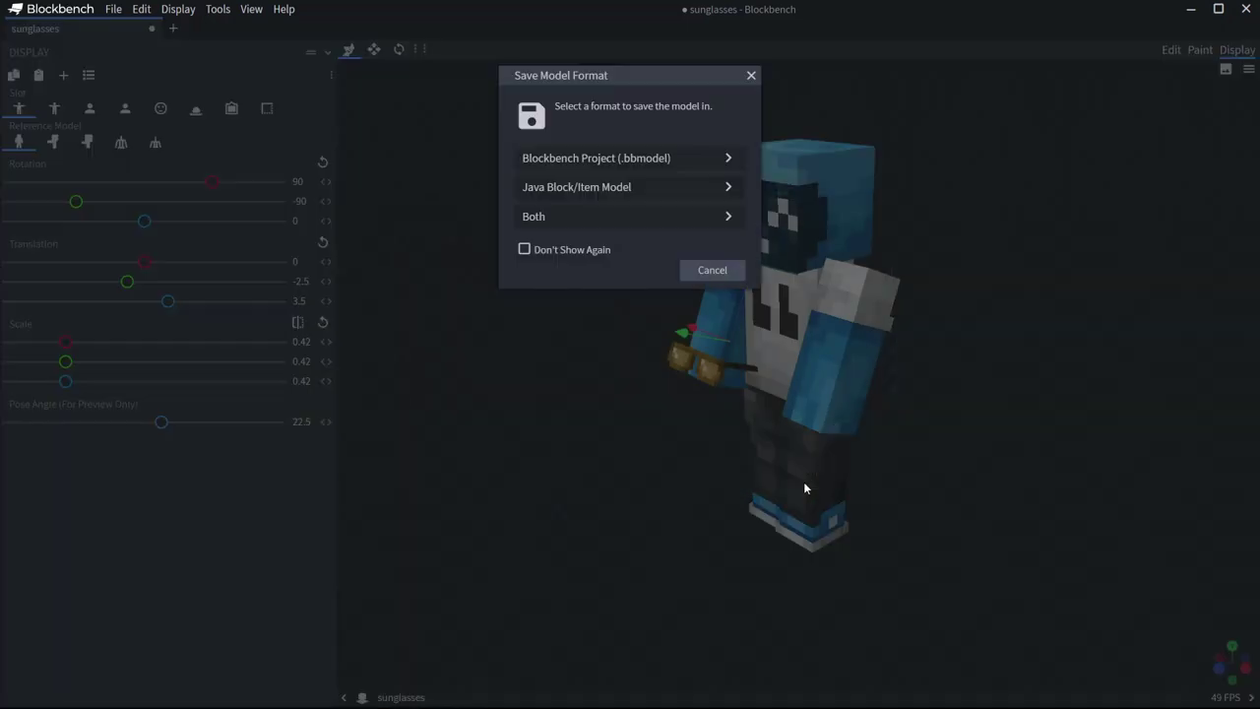
Save the model in both formats, sunglasses.bbmodel and sunglasses.json, inside sunglasses_bronze.
left_click(655, 217)
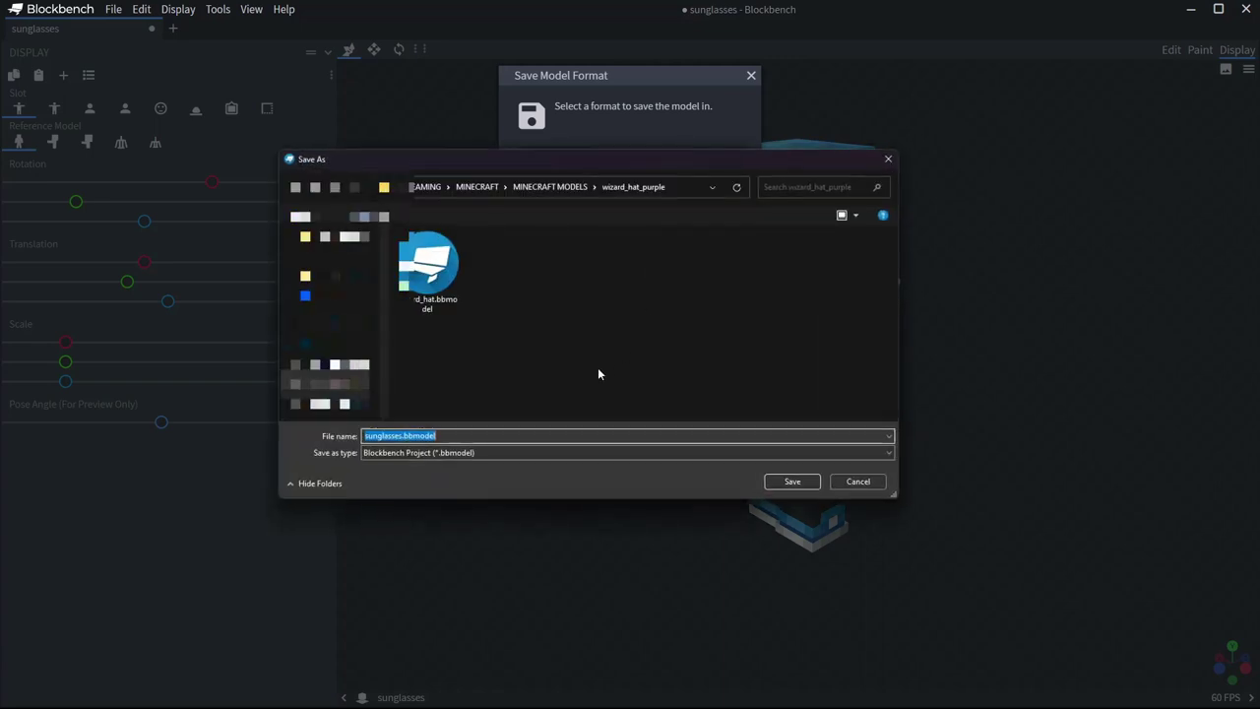
left_click(570, 188)
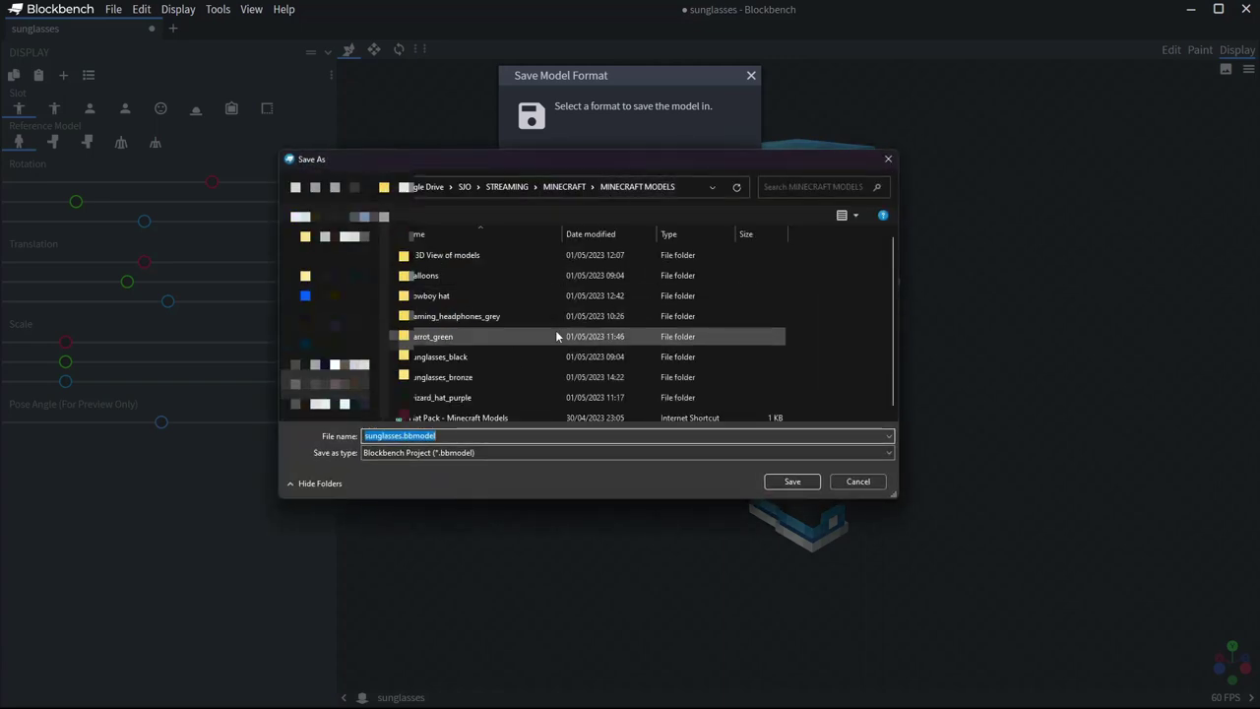
double_click(511, 376)
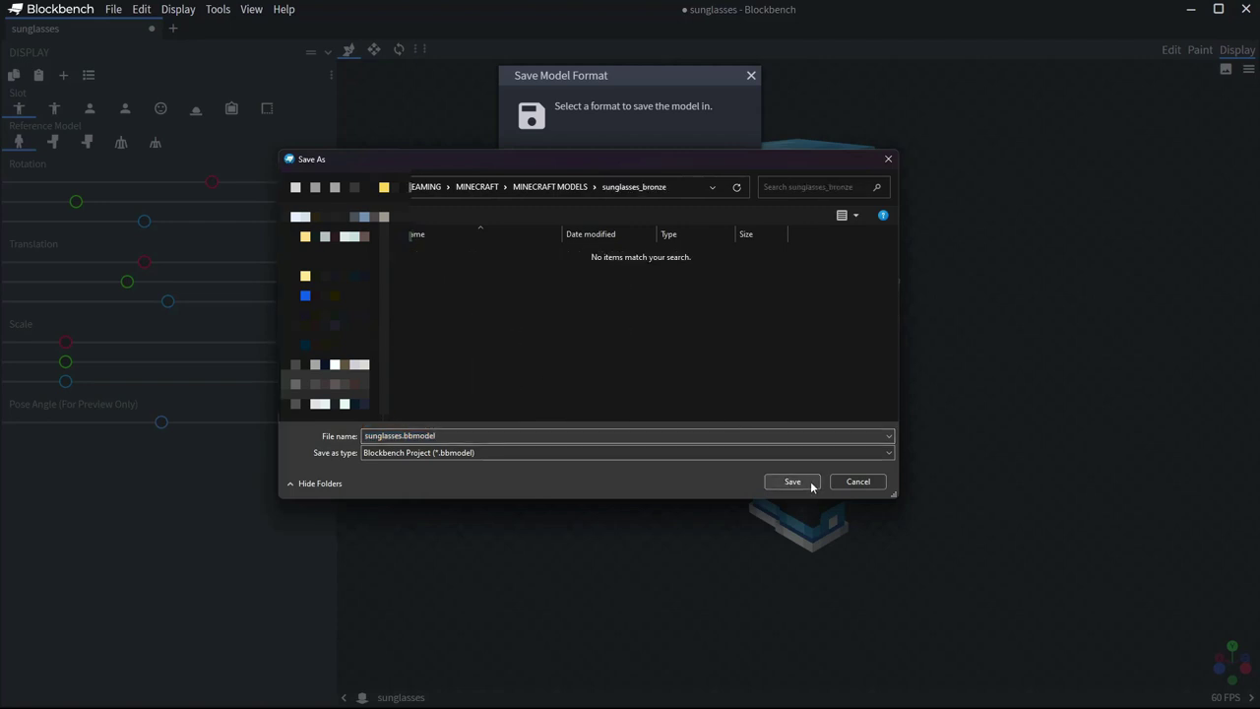
left_click(810, 483)
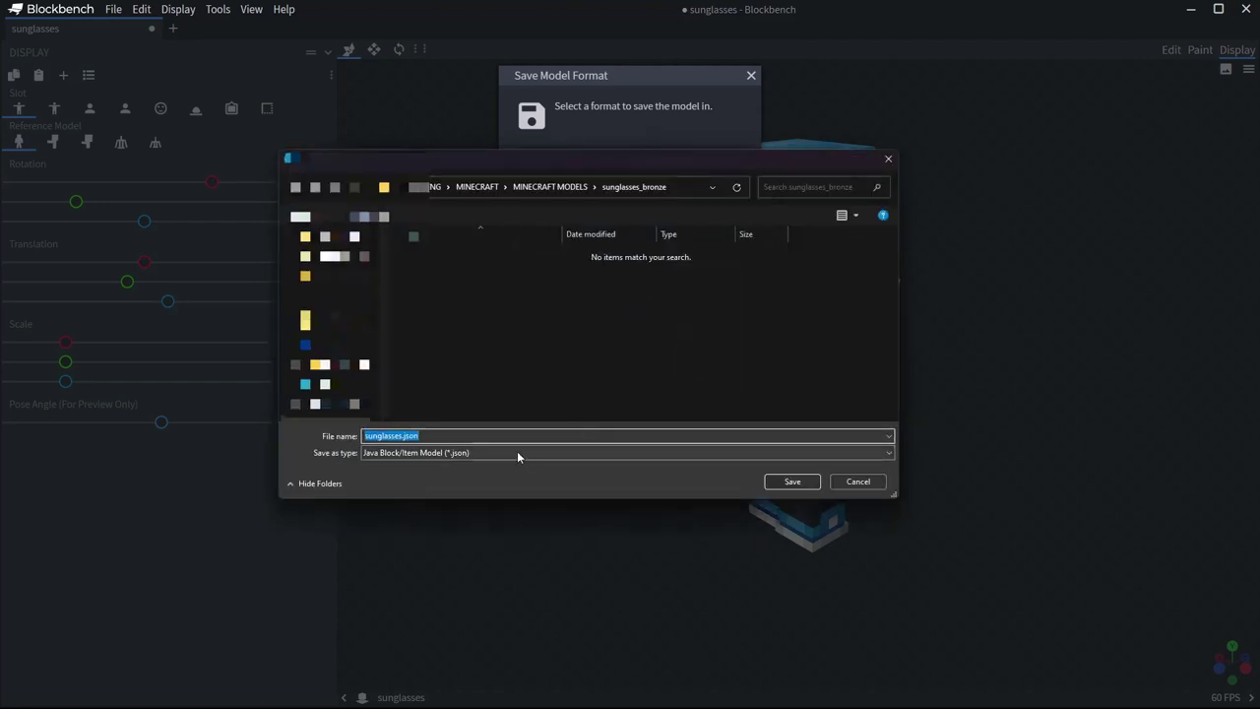
left_click(791, 482)
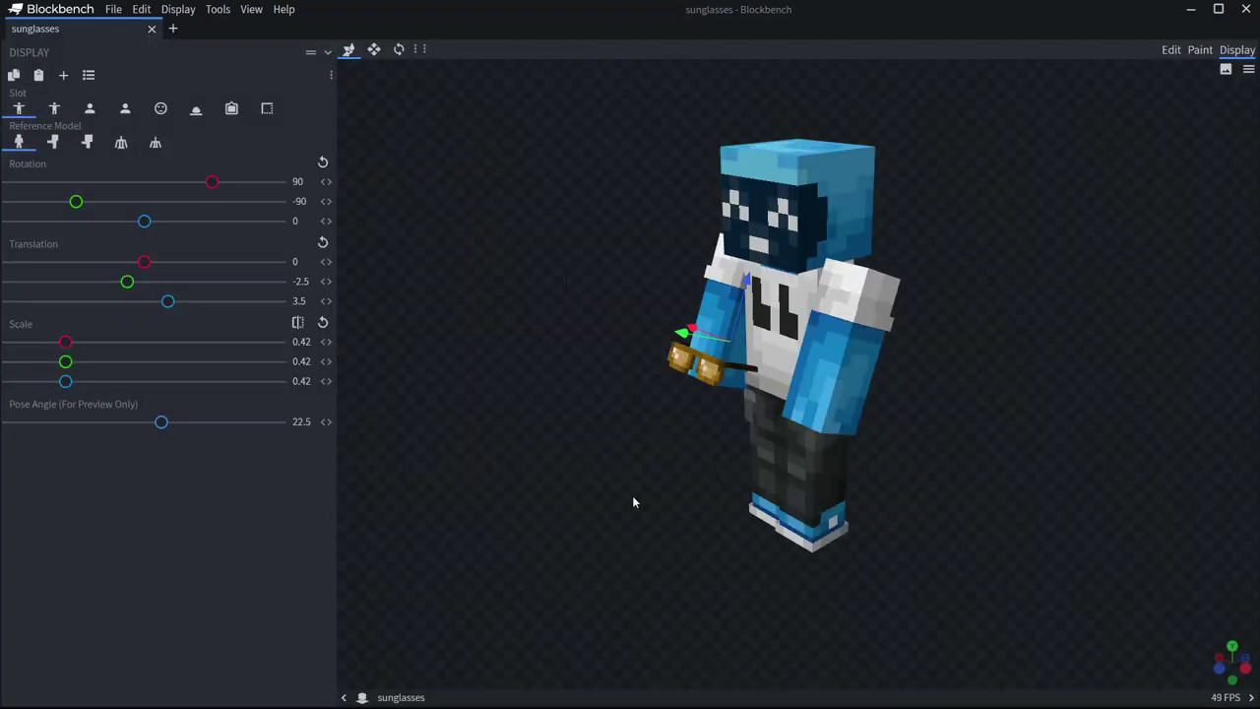